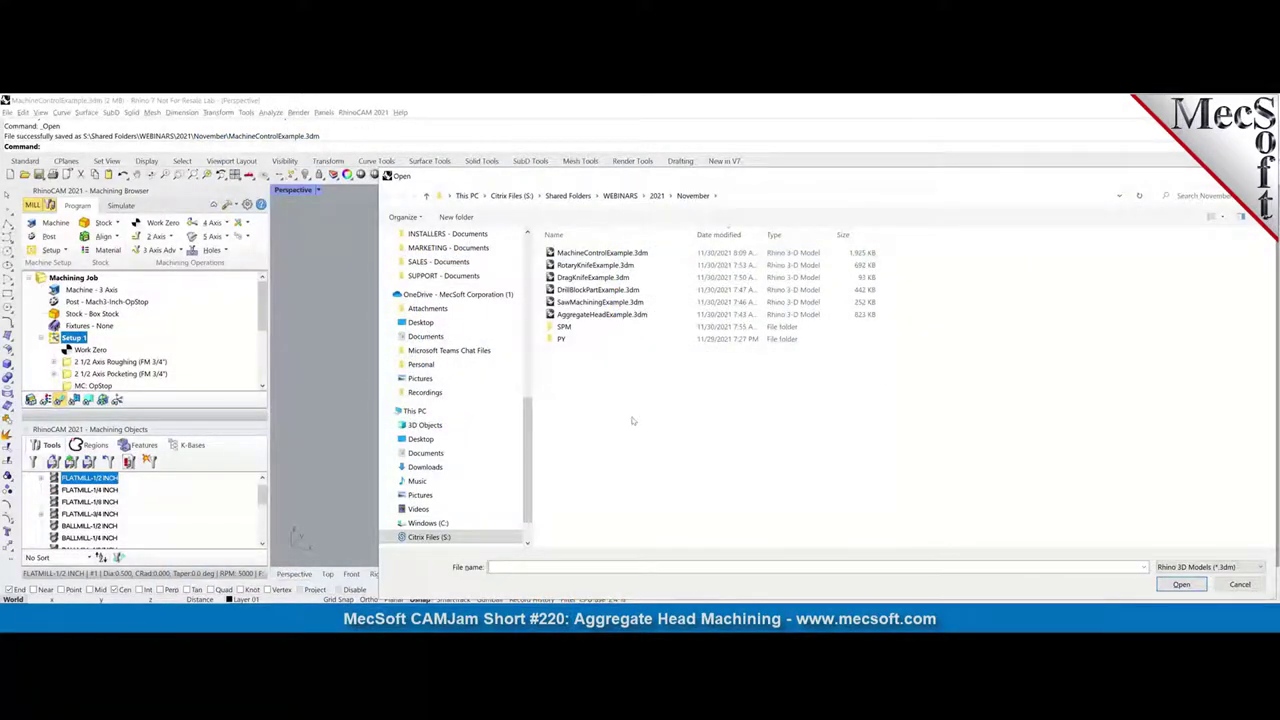
Open AggregateHeadExample.3dm, loading its Standard Setup, Rotate 90 and Rotate -90 setups
left_click_drag(645, 180, 579, 156)
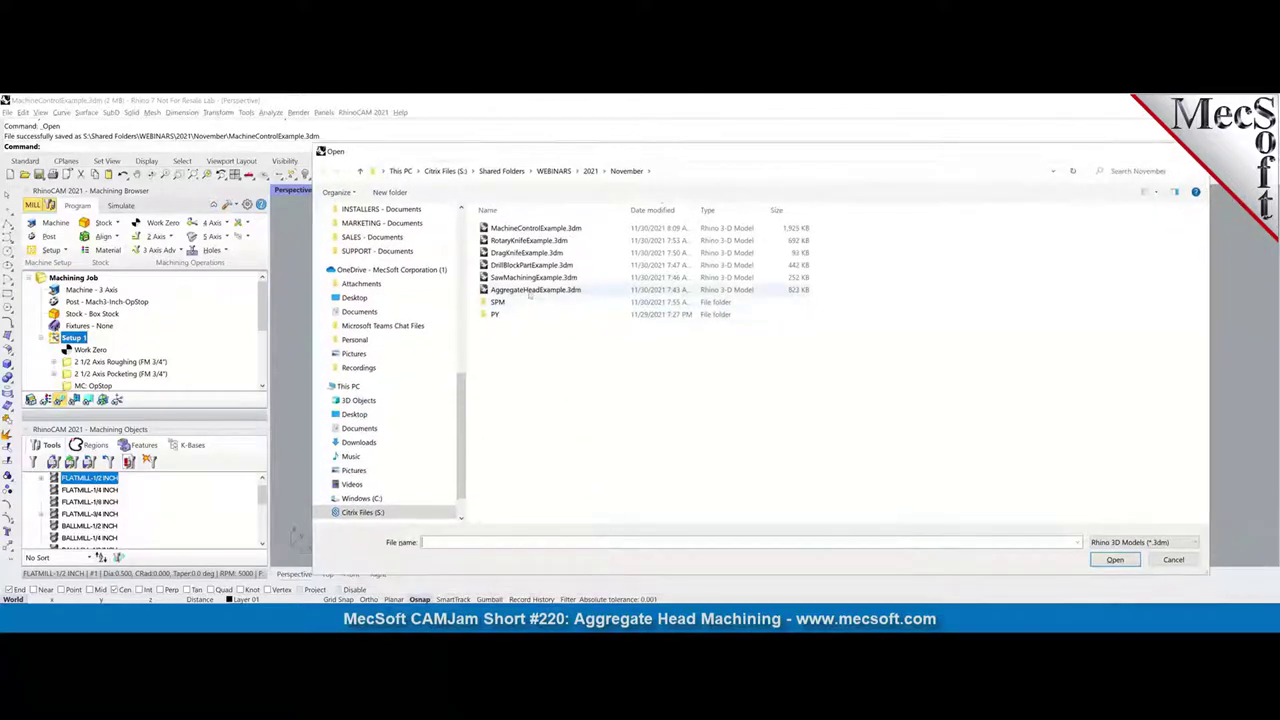
double_click(530, 290)
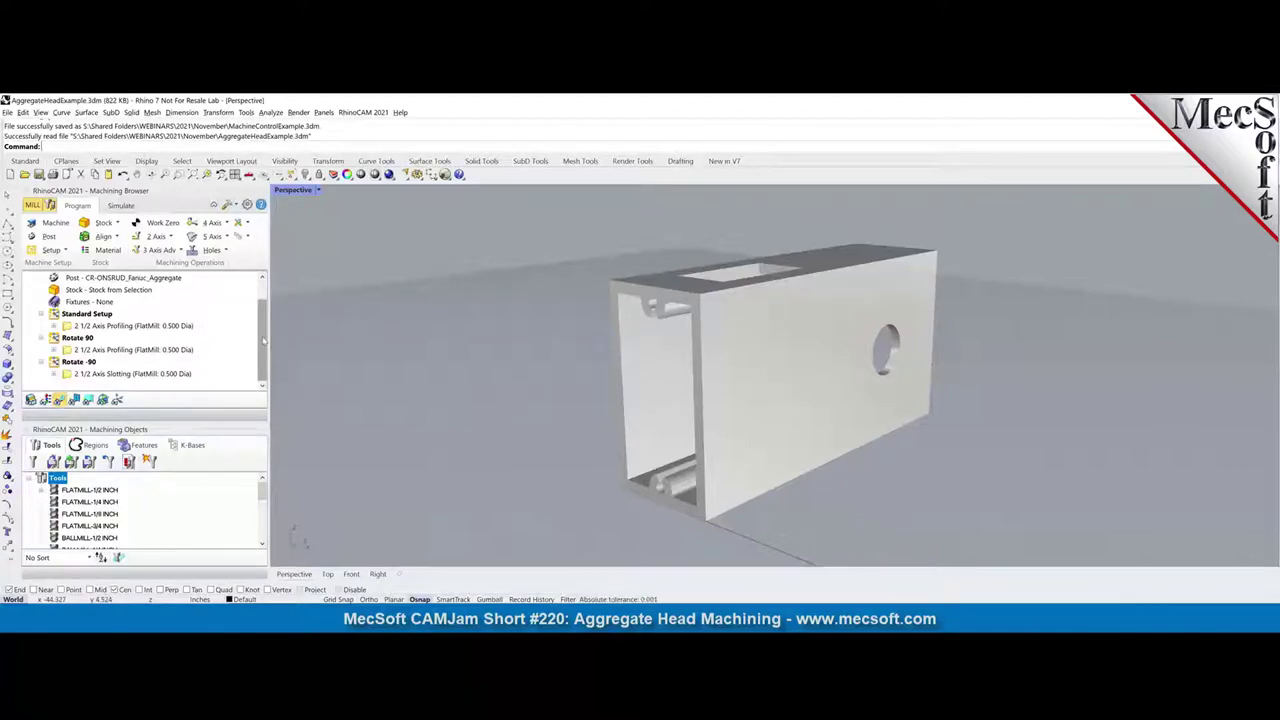
scroll(264, 341, "up", 1)
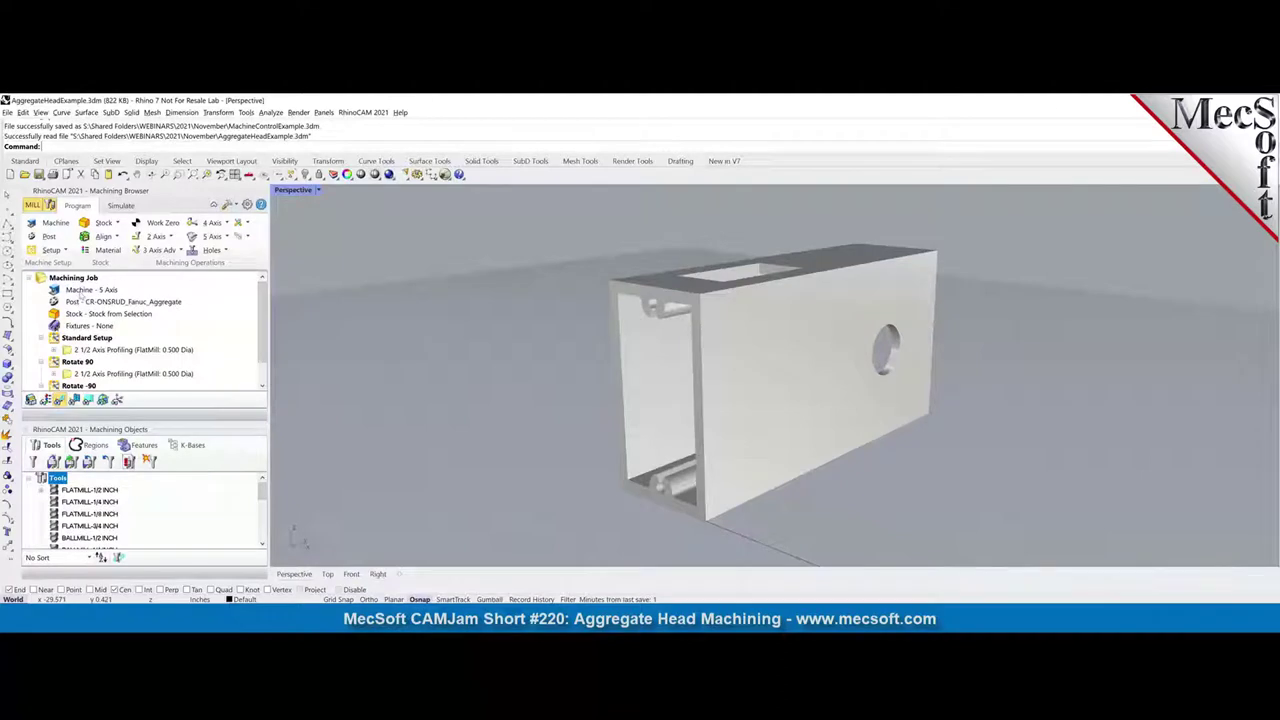
left_click(84, 290)
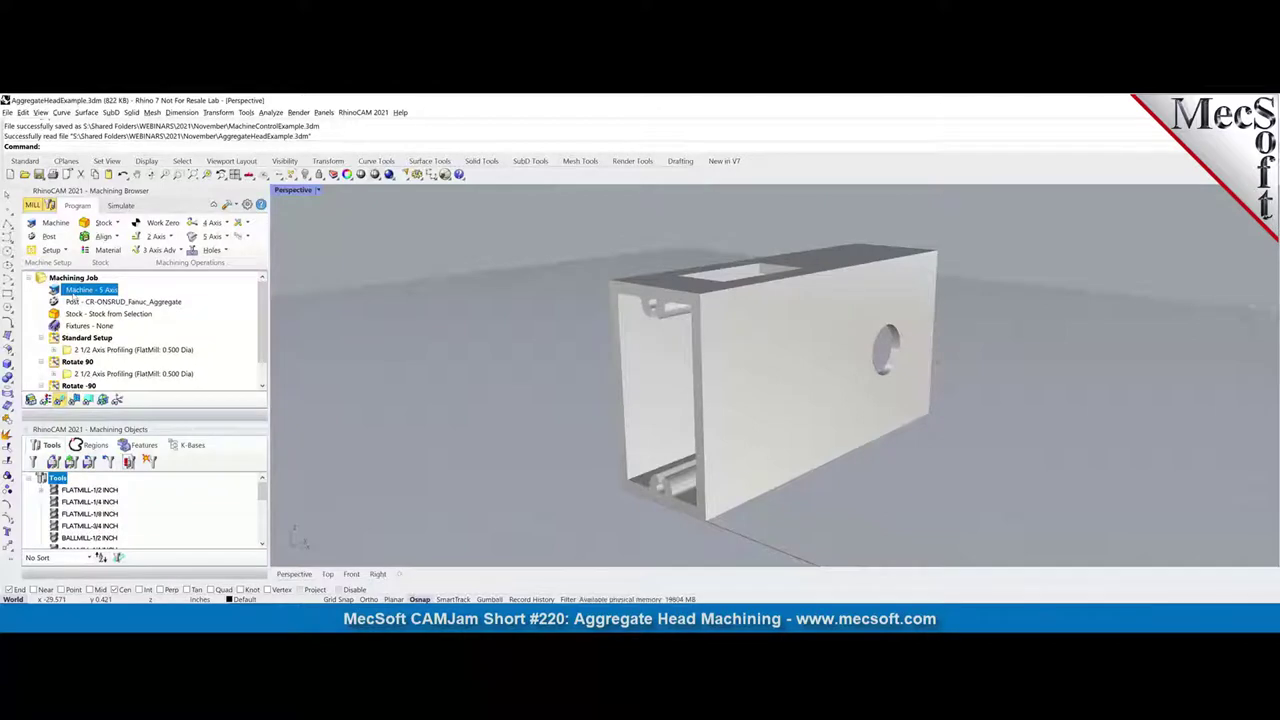
double_click(72, 293)
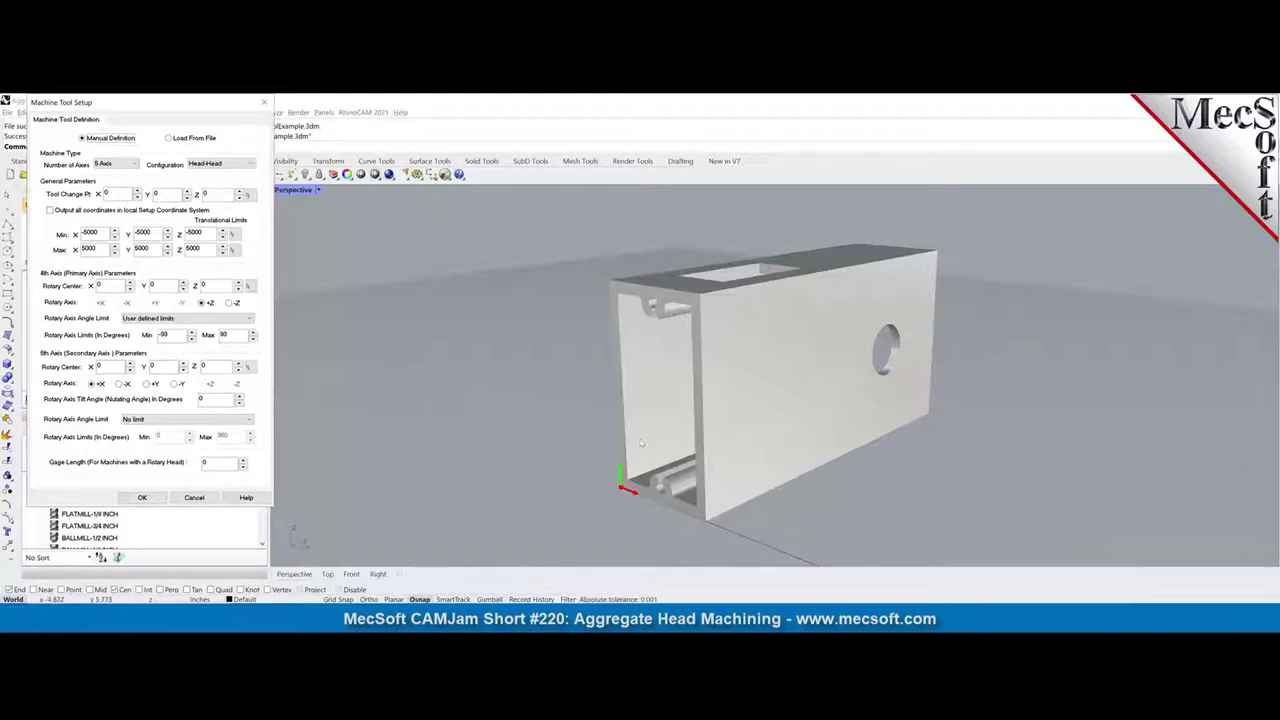
mouse_move(598, 462)
right_mouse_down()
mouse_move(658, 464)
mouse_move(596, 474)
right_mouse_up()
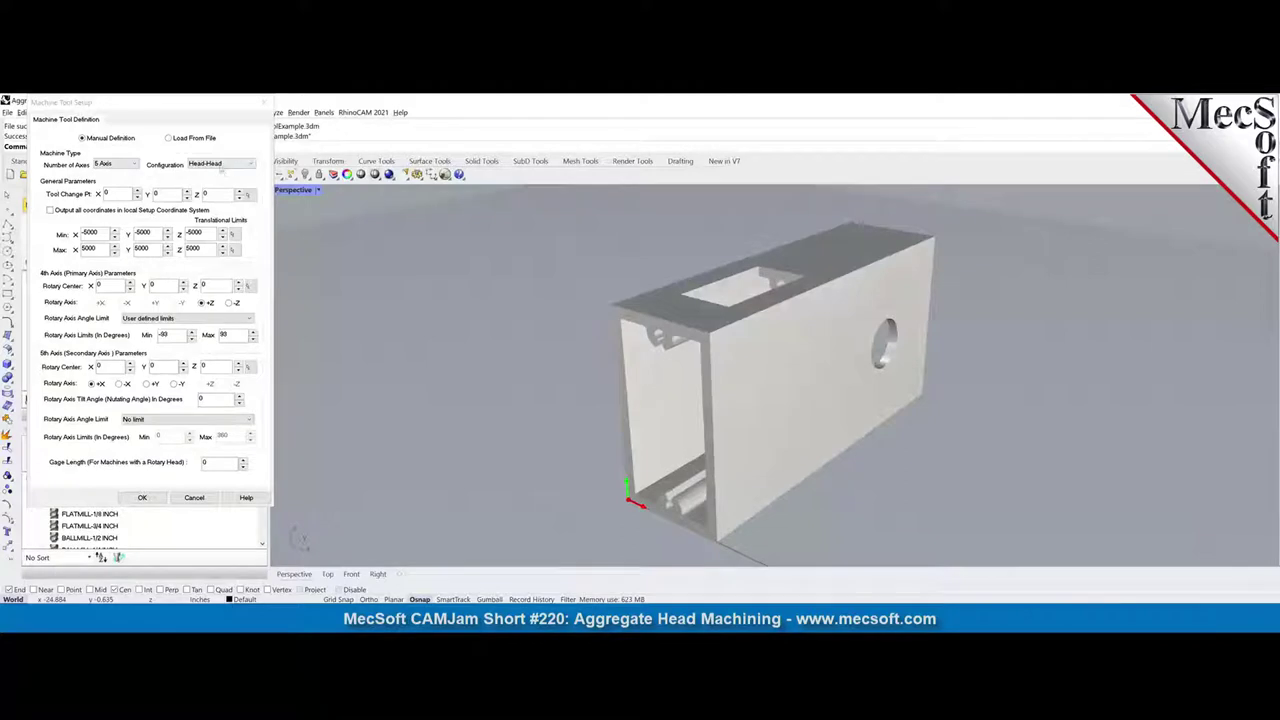
left_click(142, 497)
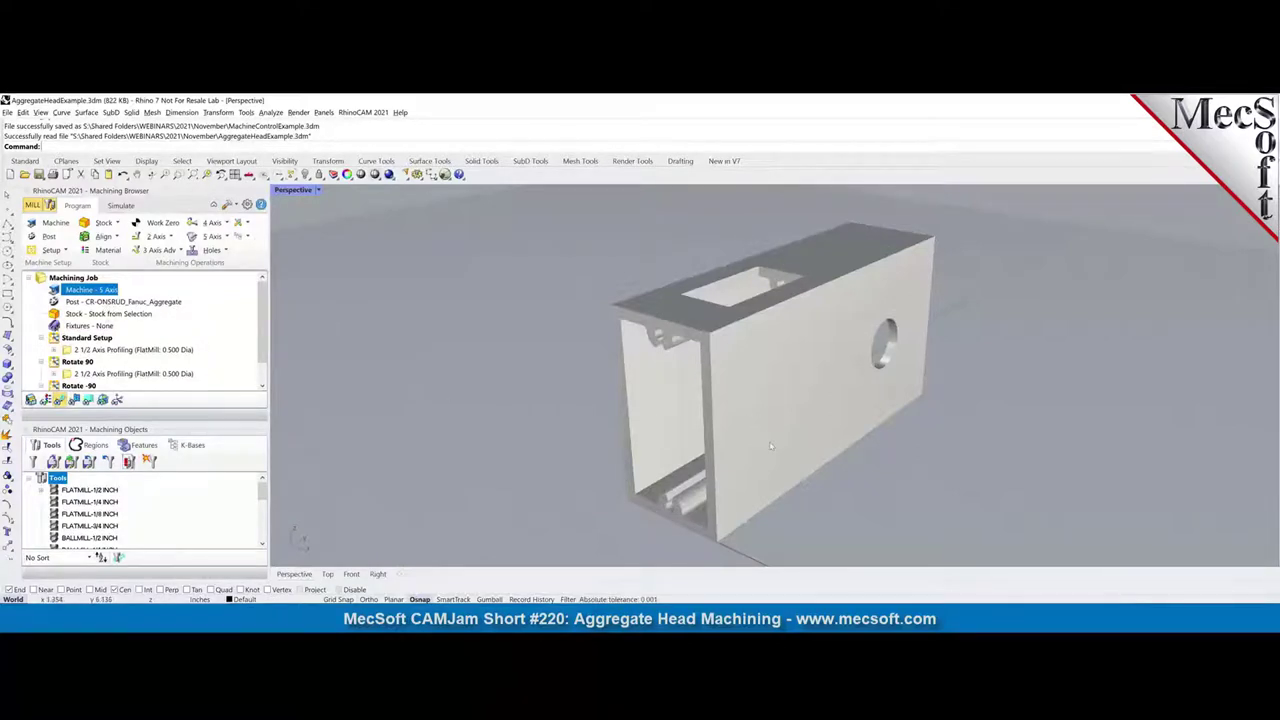
Display the Standard Setup profiling toolpath on the top pocket and inspect it
right_click_drag(769, 442, 570, 415)
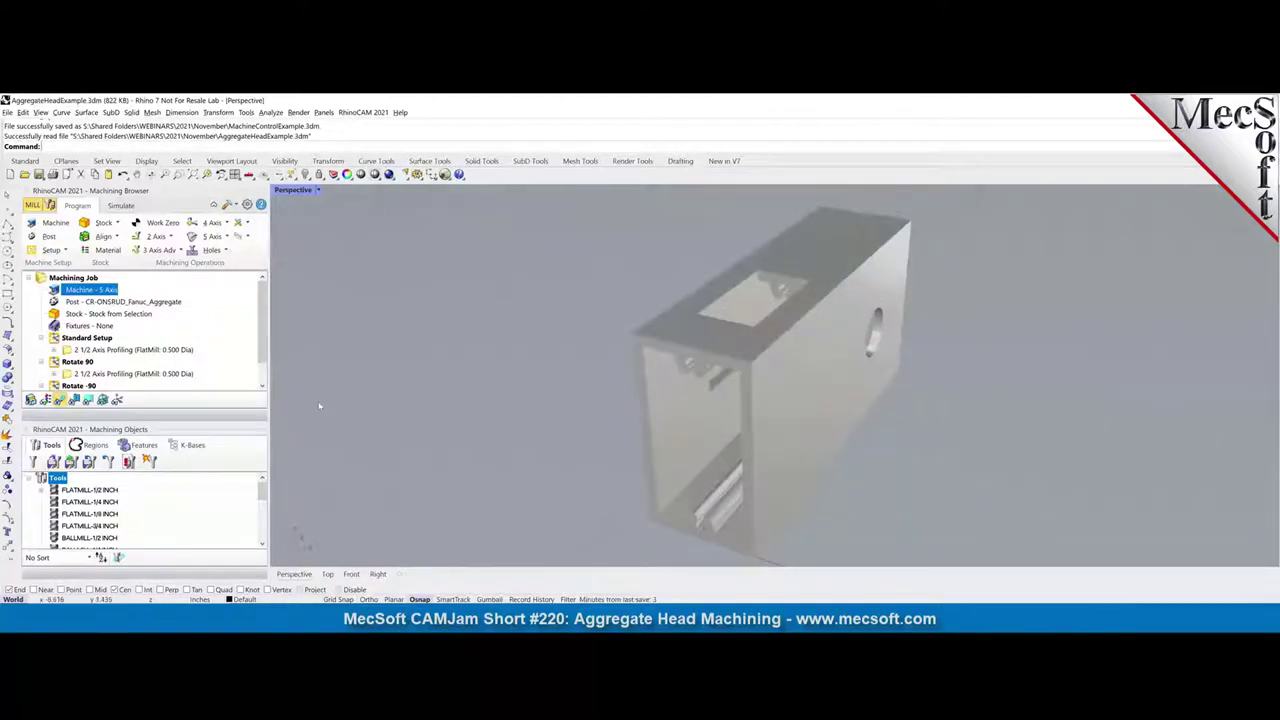
scroll(120, 304, "down", 1)
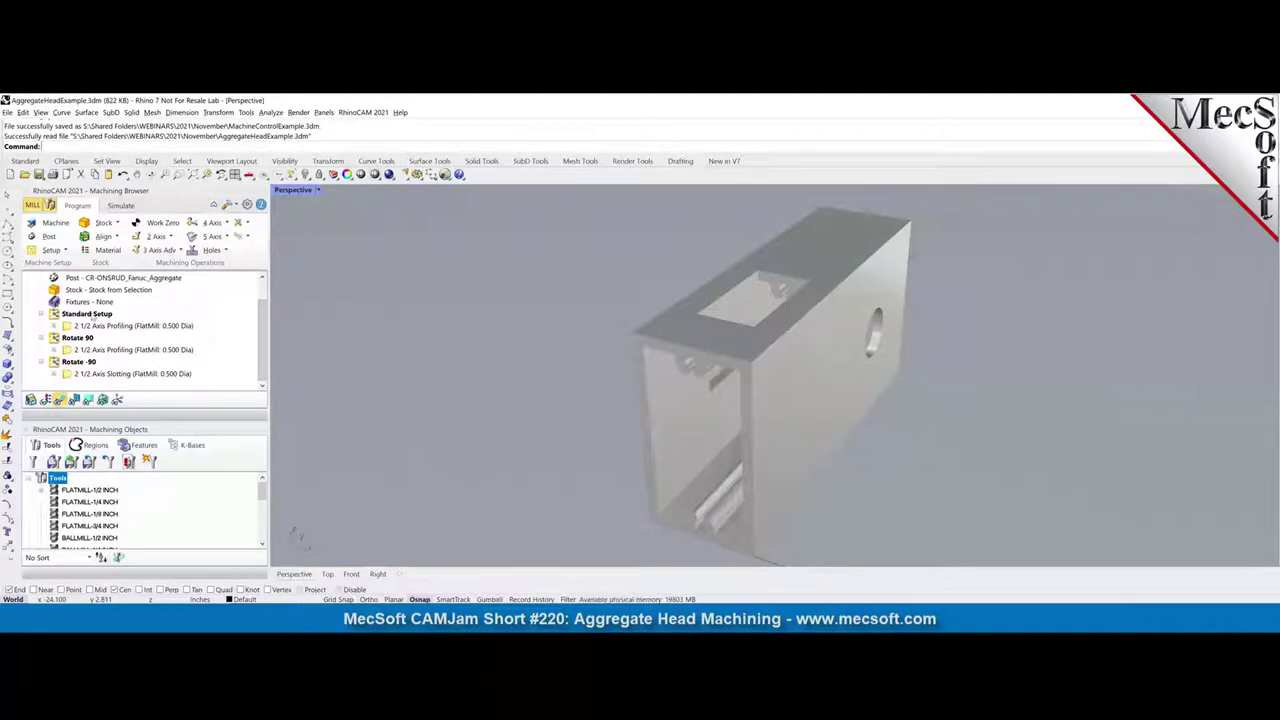
left_click(93, 315)
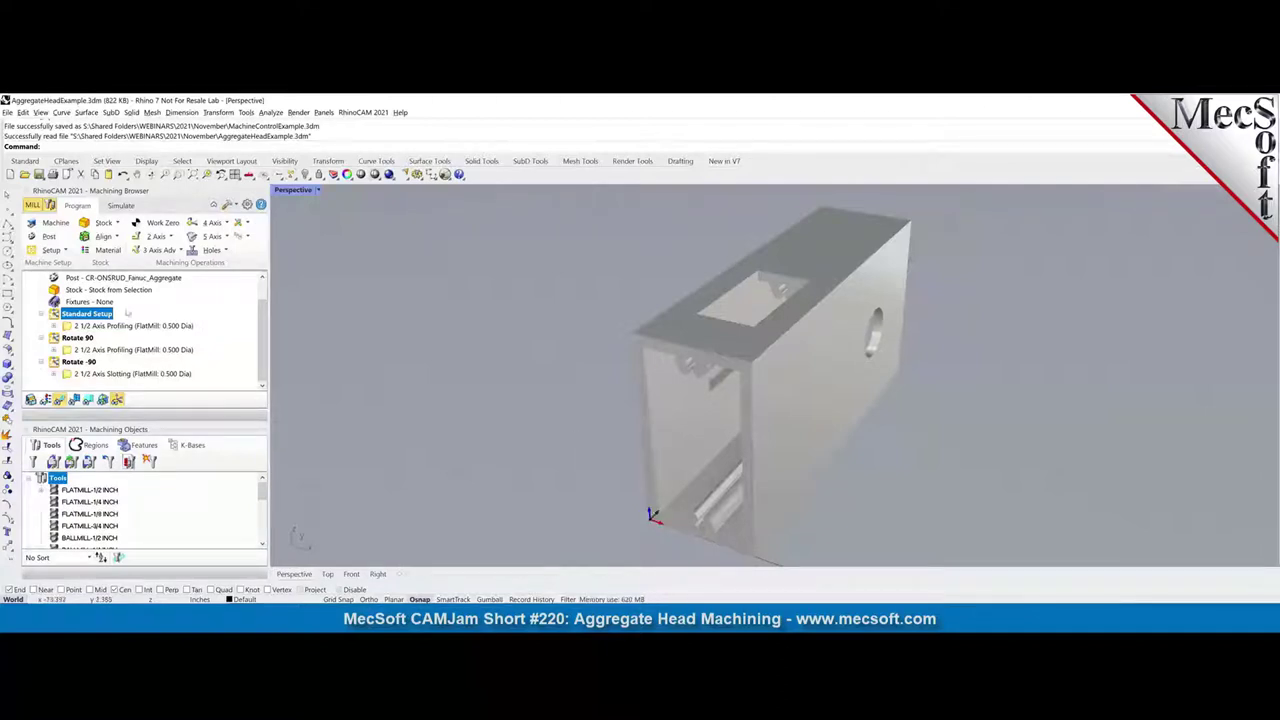
left_click(116, 327)
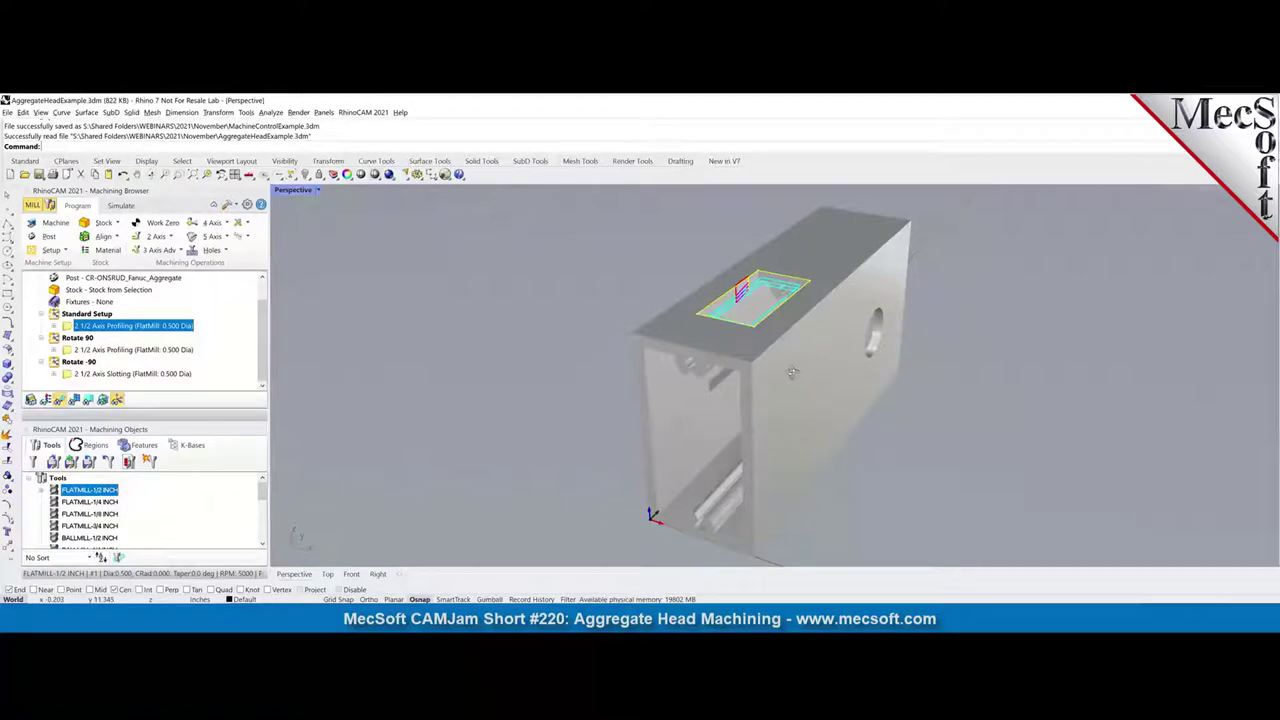
mouse_move(792, 372)
right_mouse_down()
mouse_move(759, 406)
mouse_move(772, 361)
right_mouse_up()
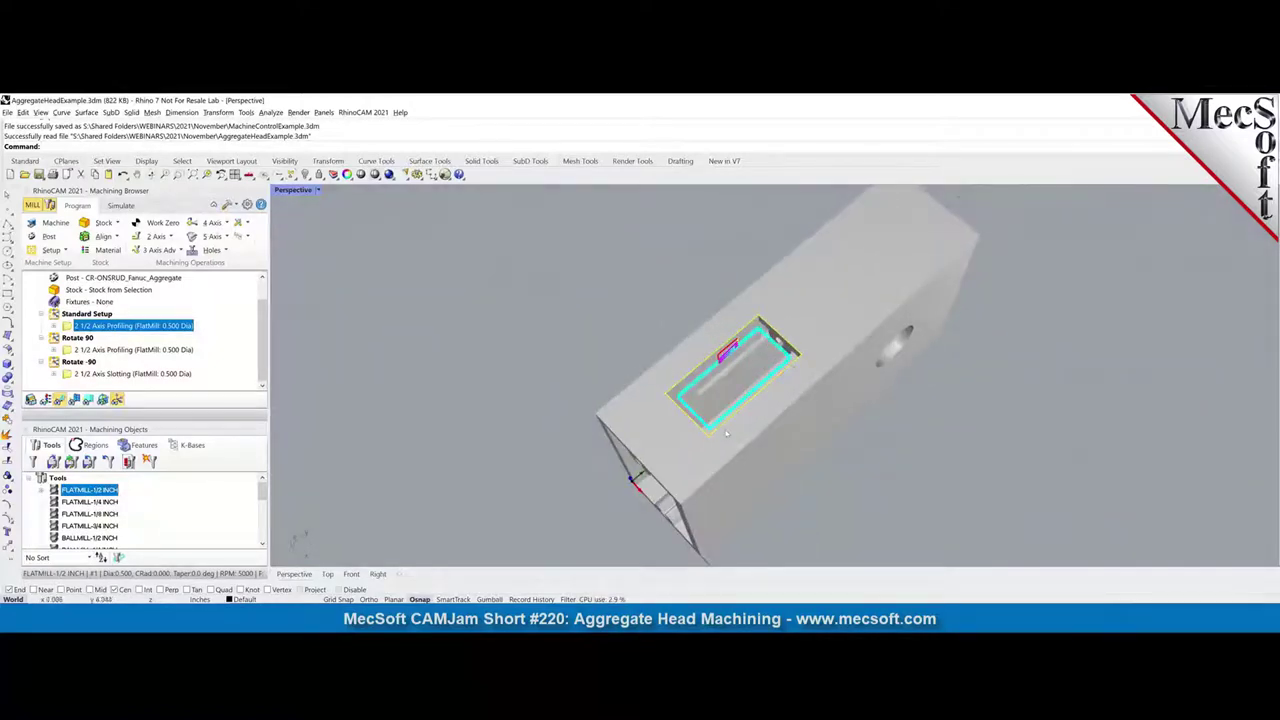
right_click_drag(725, 430, 770, 390)
Show the Rotate 90 side-hole profiling and Rotate -90 side slotting toolpaths
left_click(134, 350)
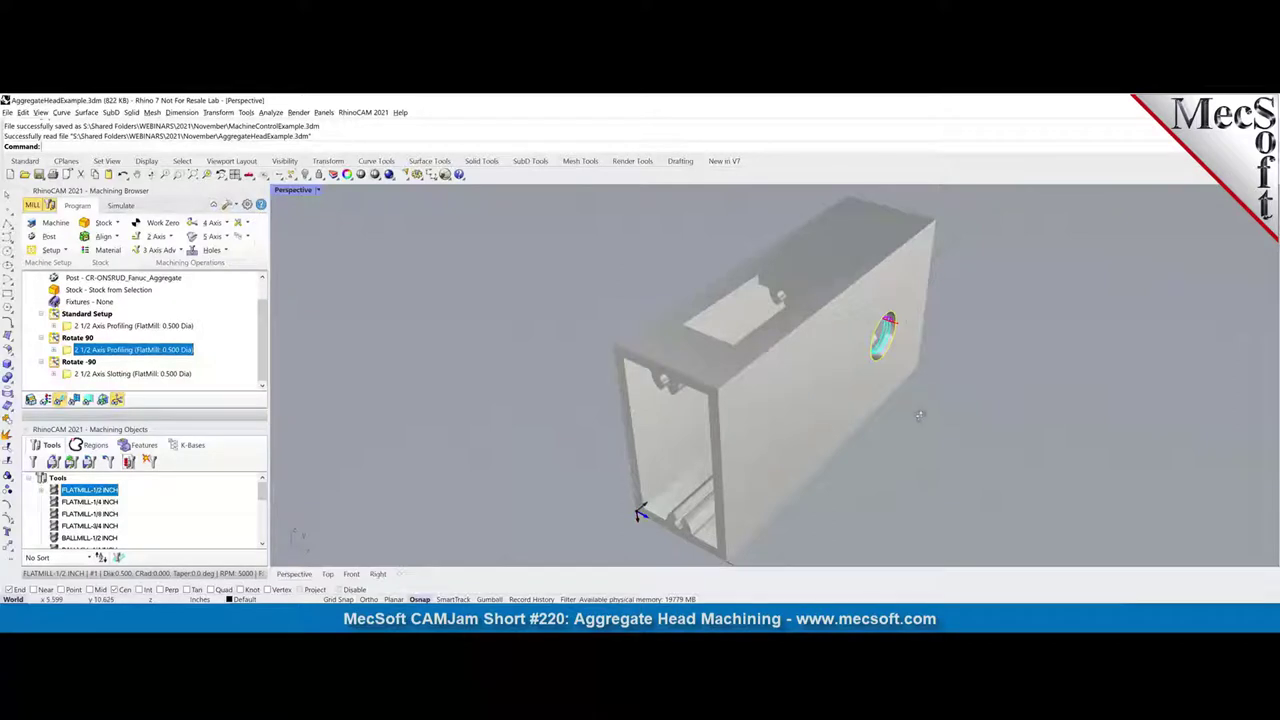
right_click_drag(920, 416, 948, 400)
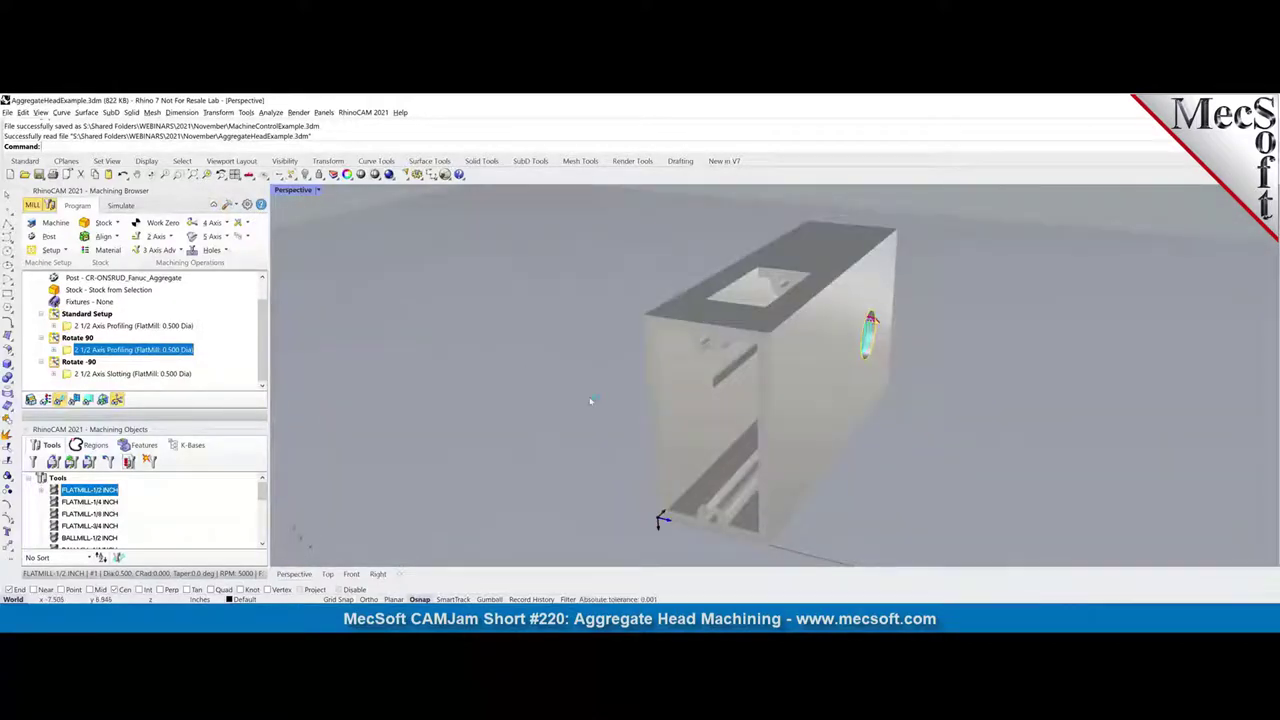
right_click_drag(590, 401, 653, 402)
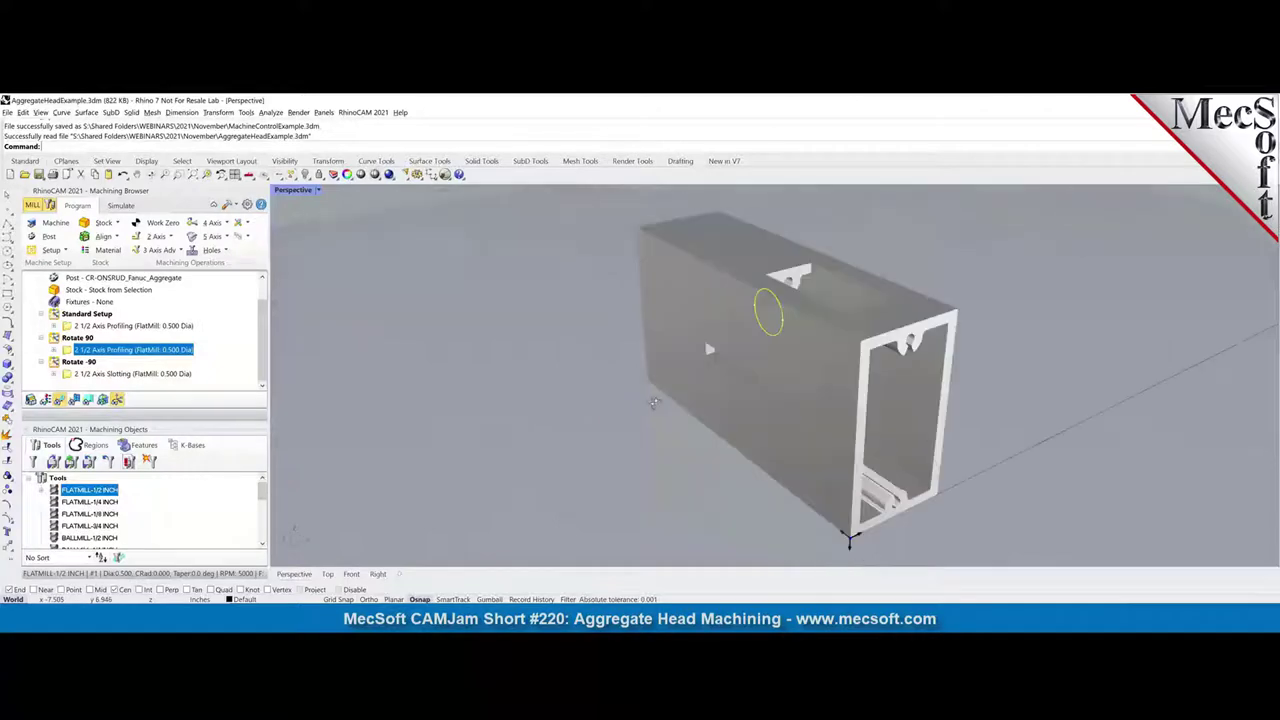
left_click(130, 374)
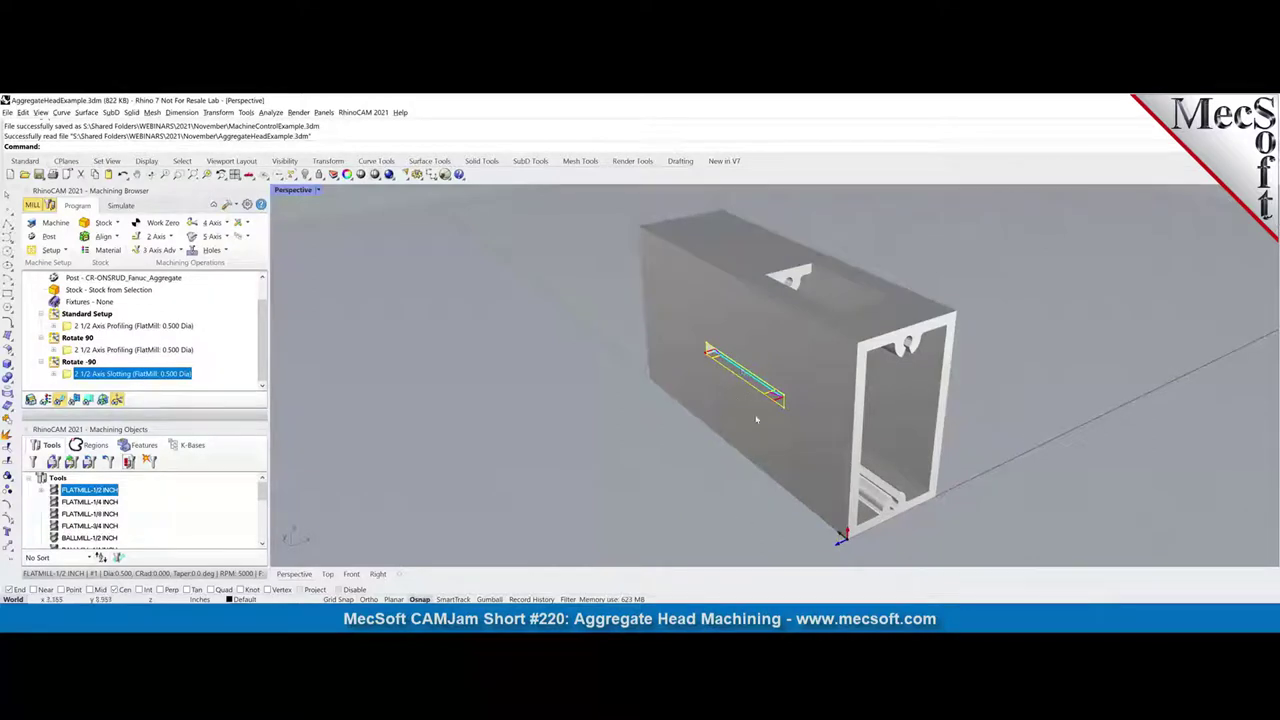
mouse_move(757, 452)
right_mouse_down()
mouse_move(640, 455)
mouse_move(520, 410)
right_mouse_up()
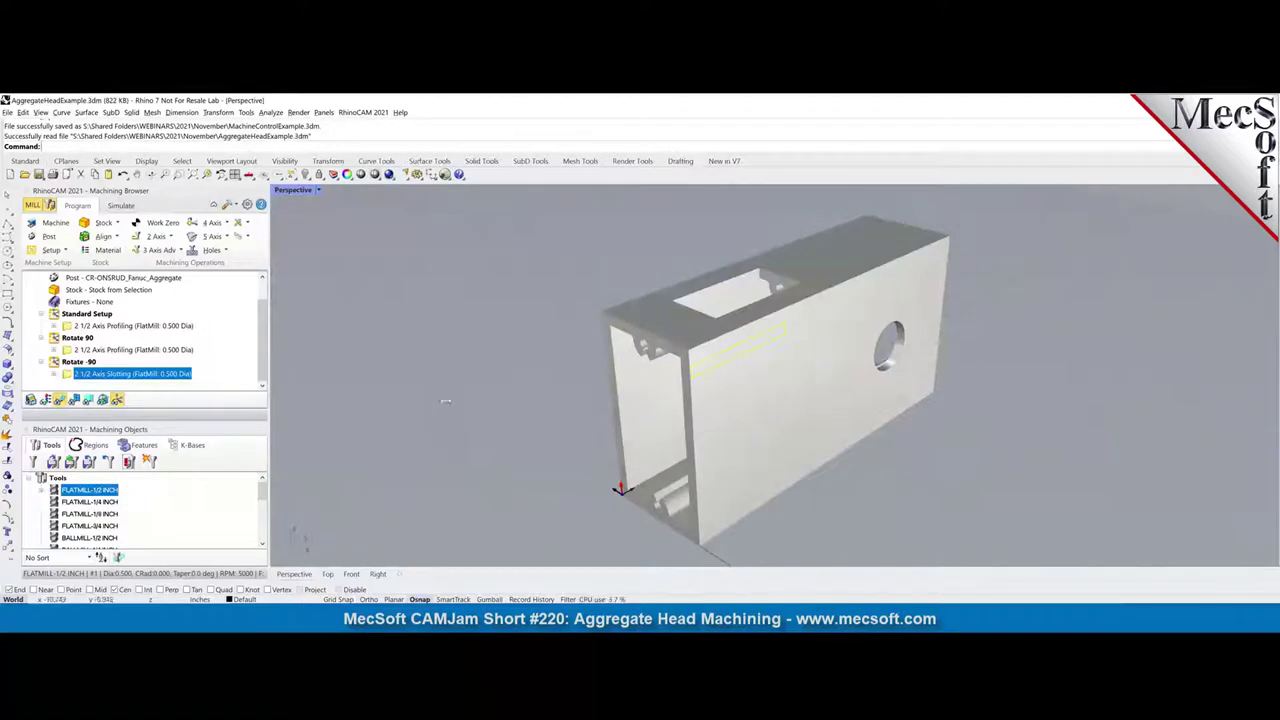
Review the CR-ONSRUD_Fanuc_Aggregate post-processor options, leaving them unchanged
left_click(121, 281)
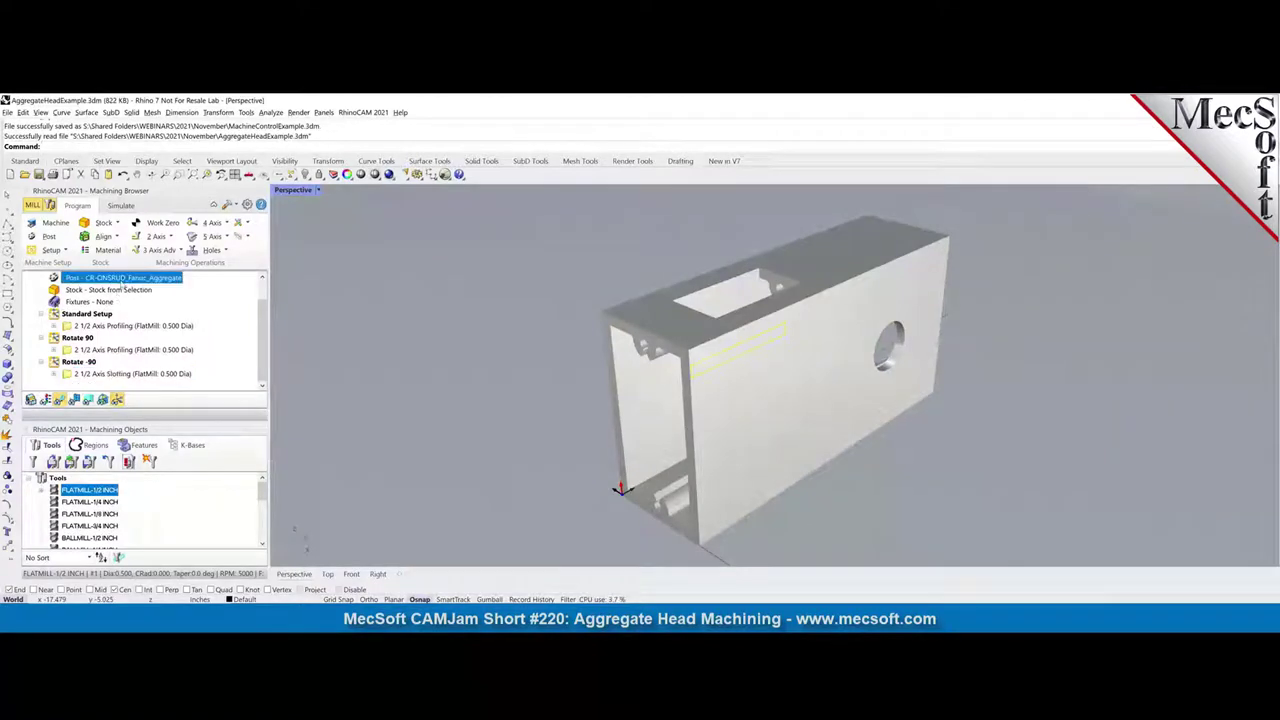
double_click(121, 284)
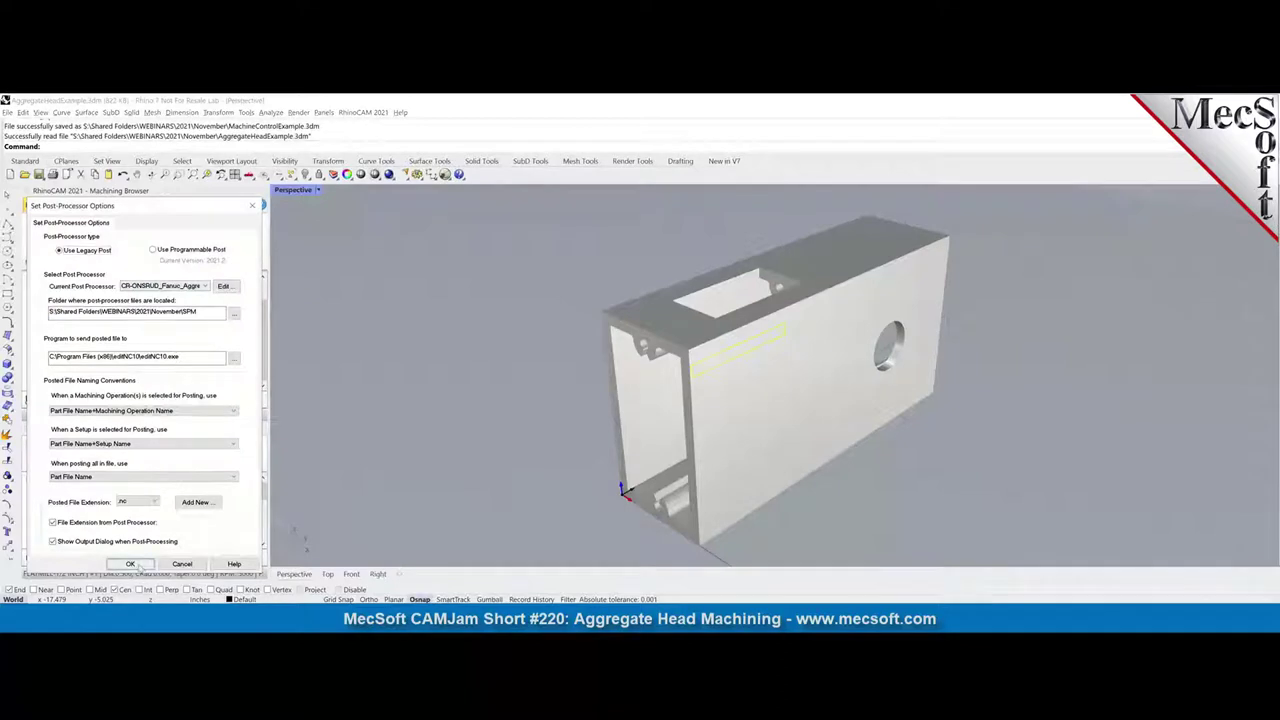
left_click(130, 564)
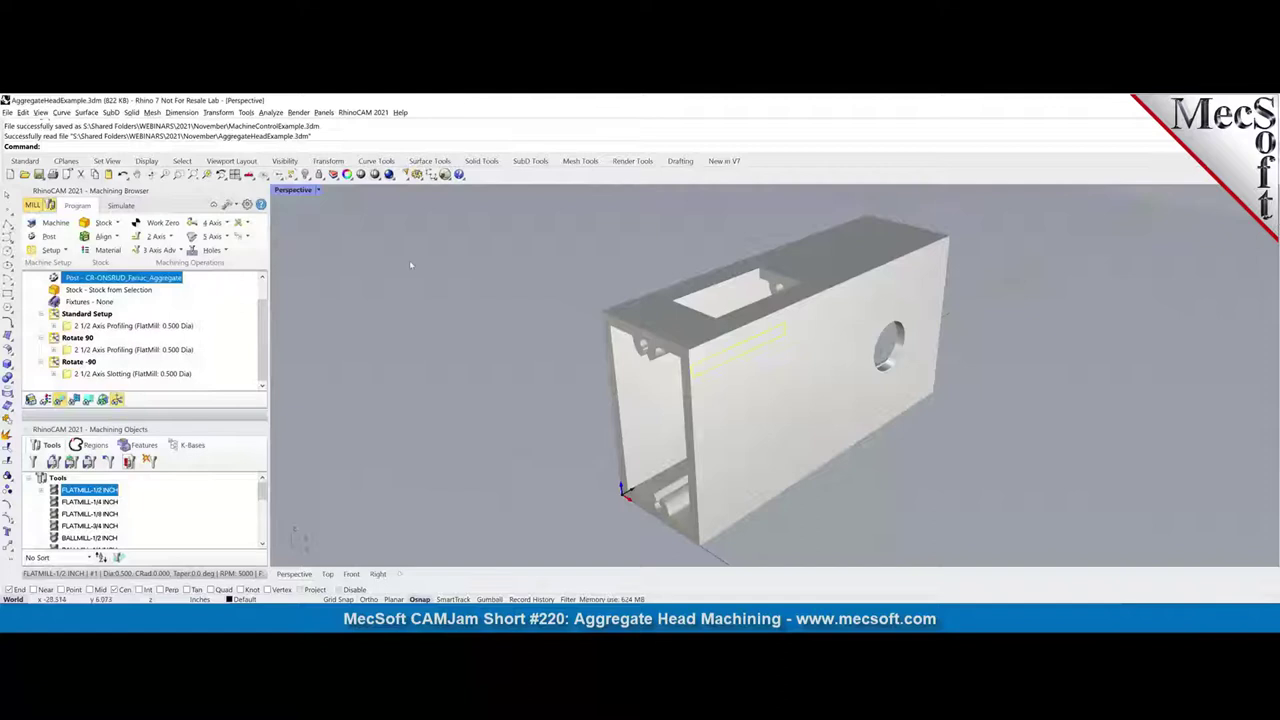
Post all machining job operations to AggregateHeadExample.nc, replacing the existing file
scroll(70, 310, "up", 1)
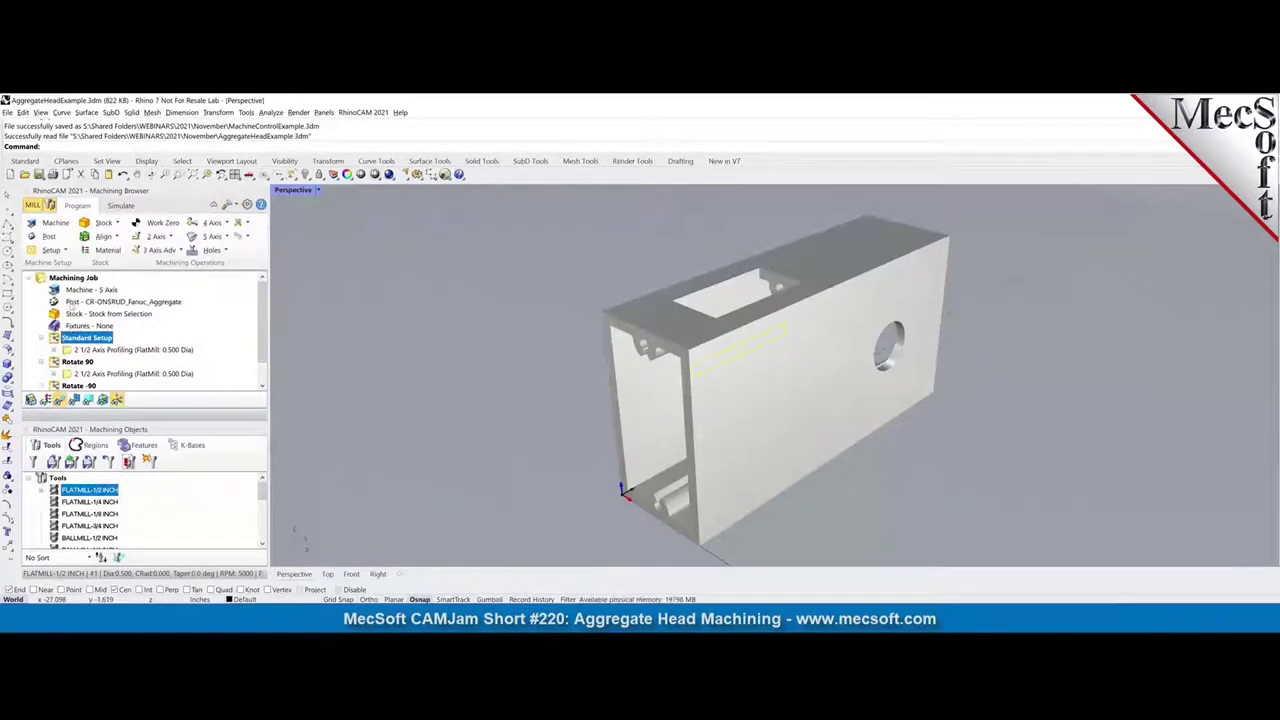
right_click(78, 279)
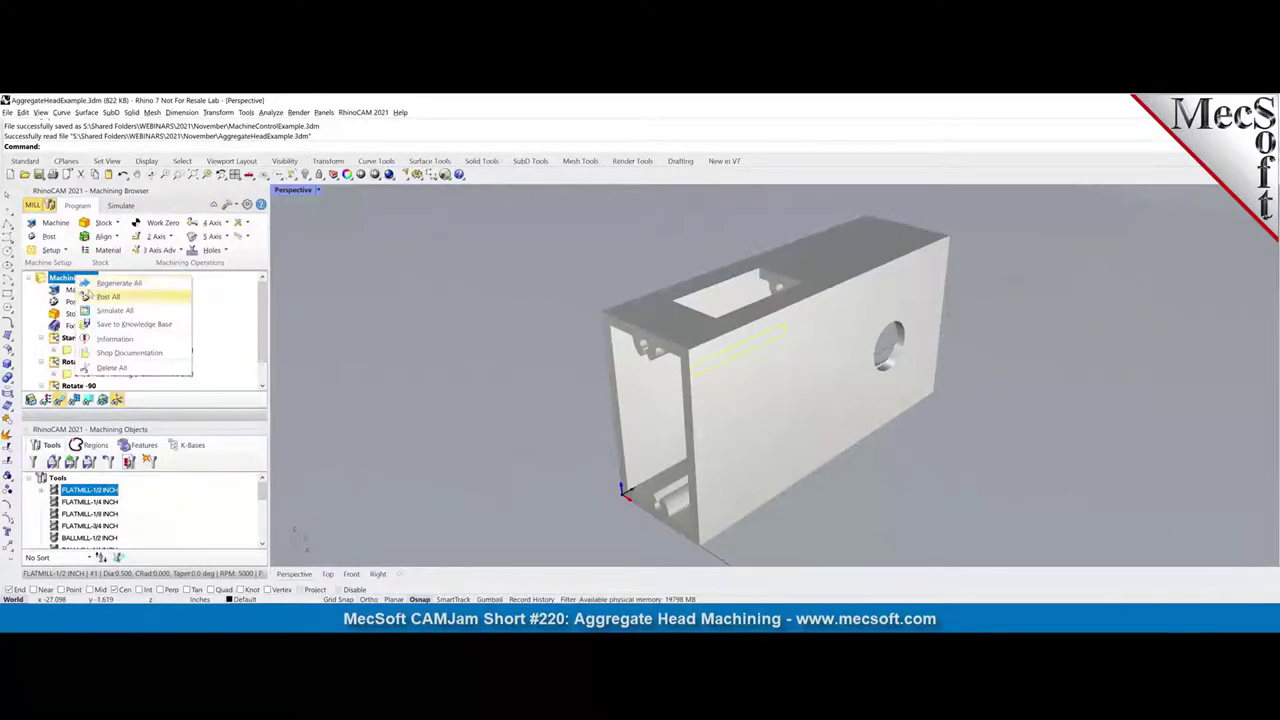
left_click(88, 296)
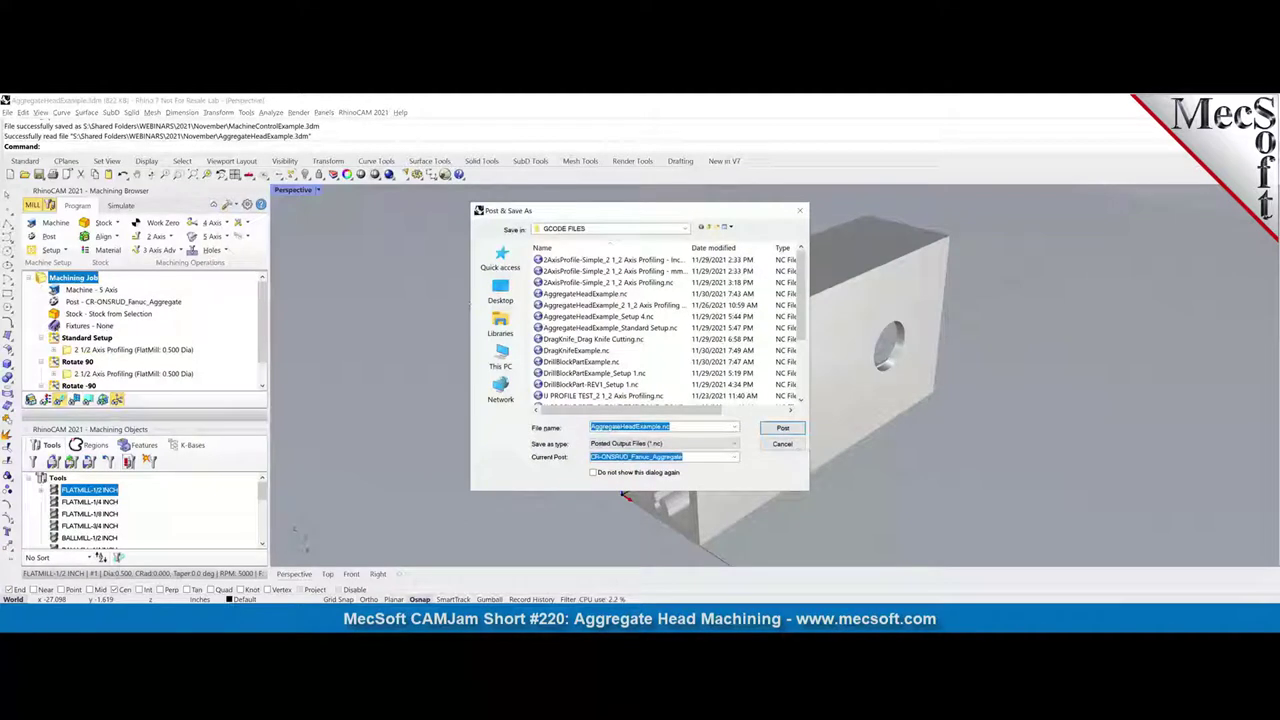
left_click(766, 428)
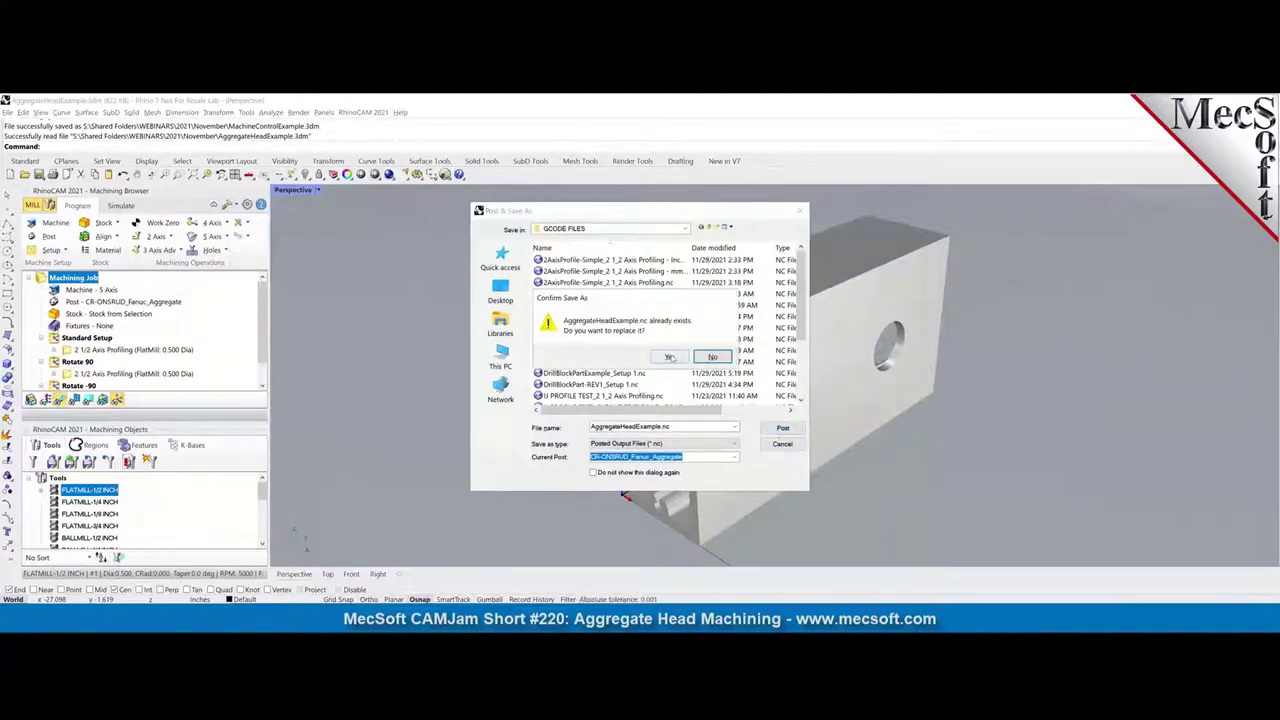
left_click(672, 357)
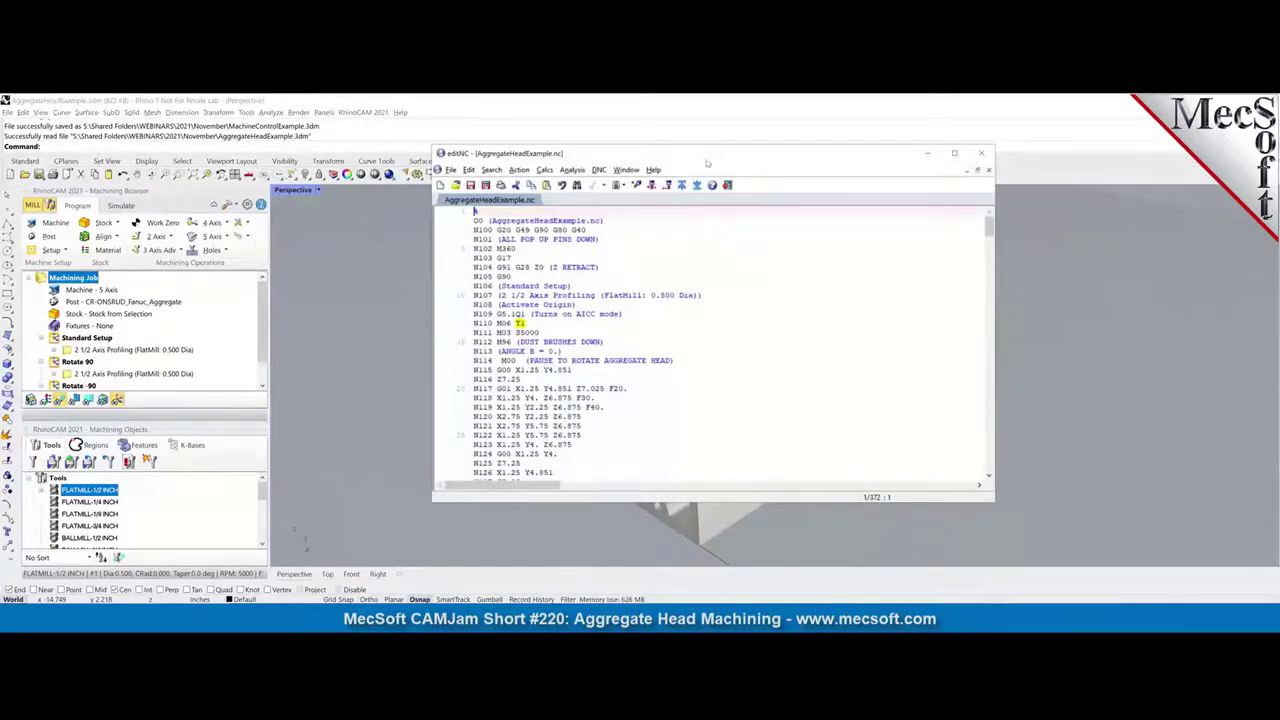
Inspect the N113 ANGLE B = 0. comment and the N114 pause-to-rotate-aggregate-head line
left_click_drag(708, 160, 574, 158)
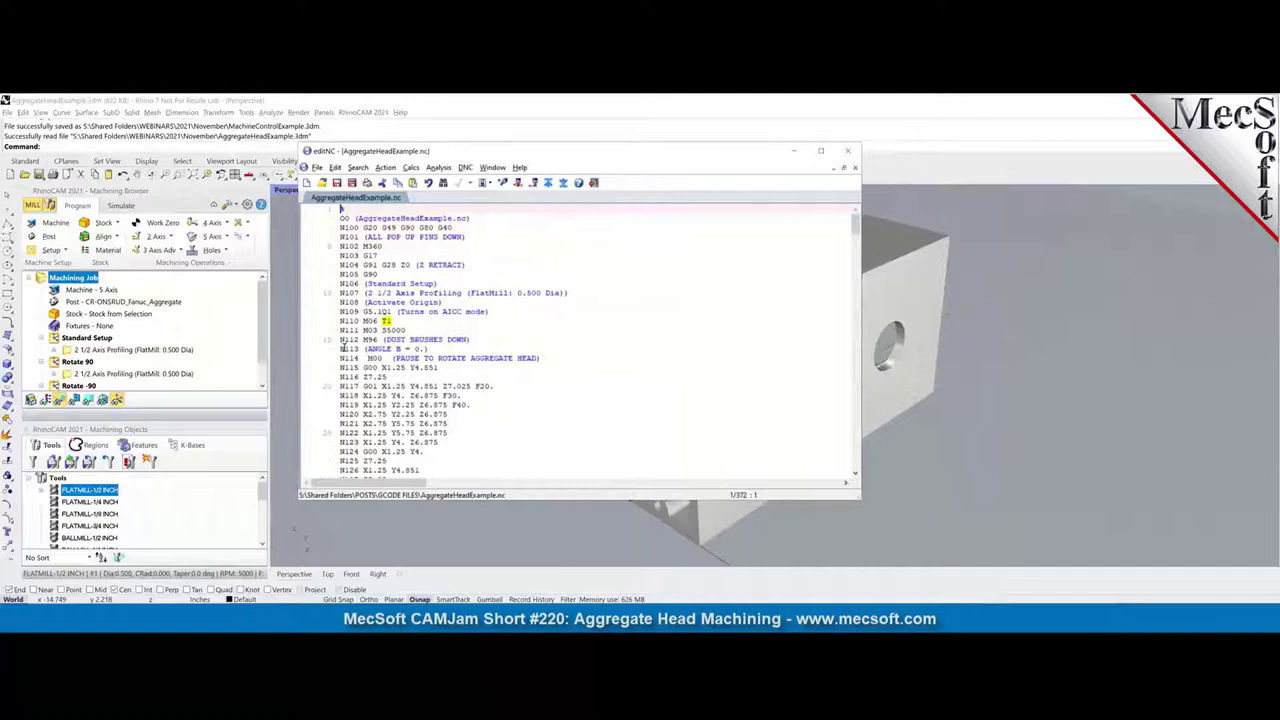
left_click_drag(365, 349, 434, 349)
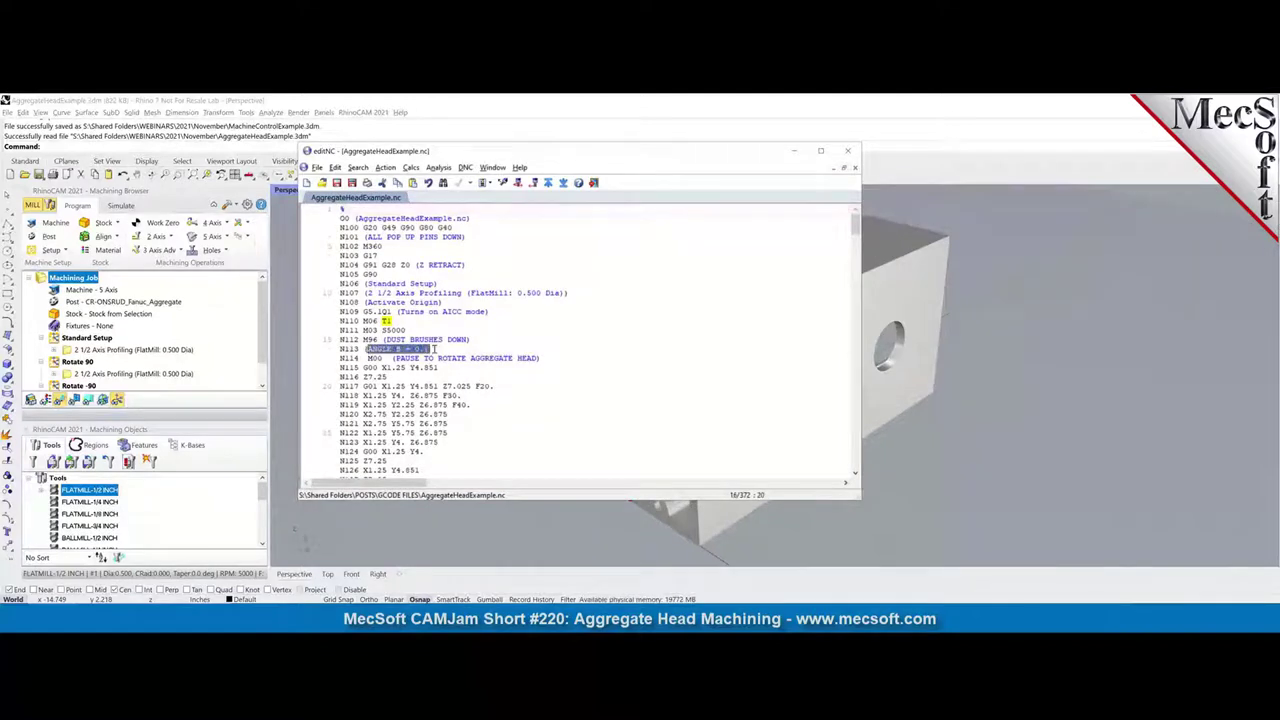
left_click(632, 321)
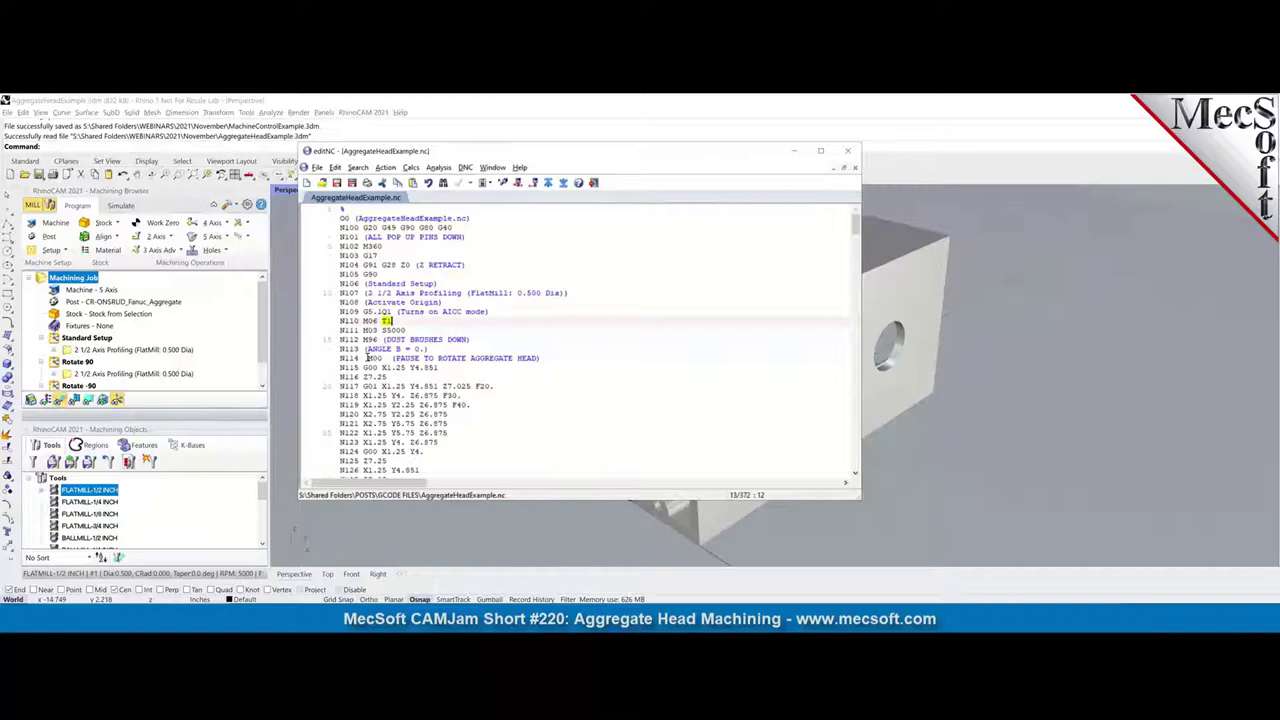
left_click_drag(368, 357, 545, 375)
left_click(550, 408)
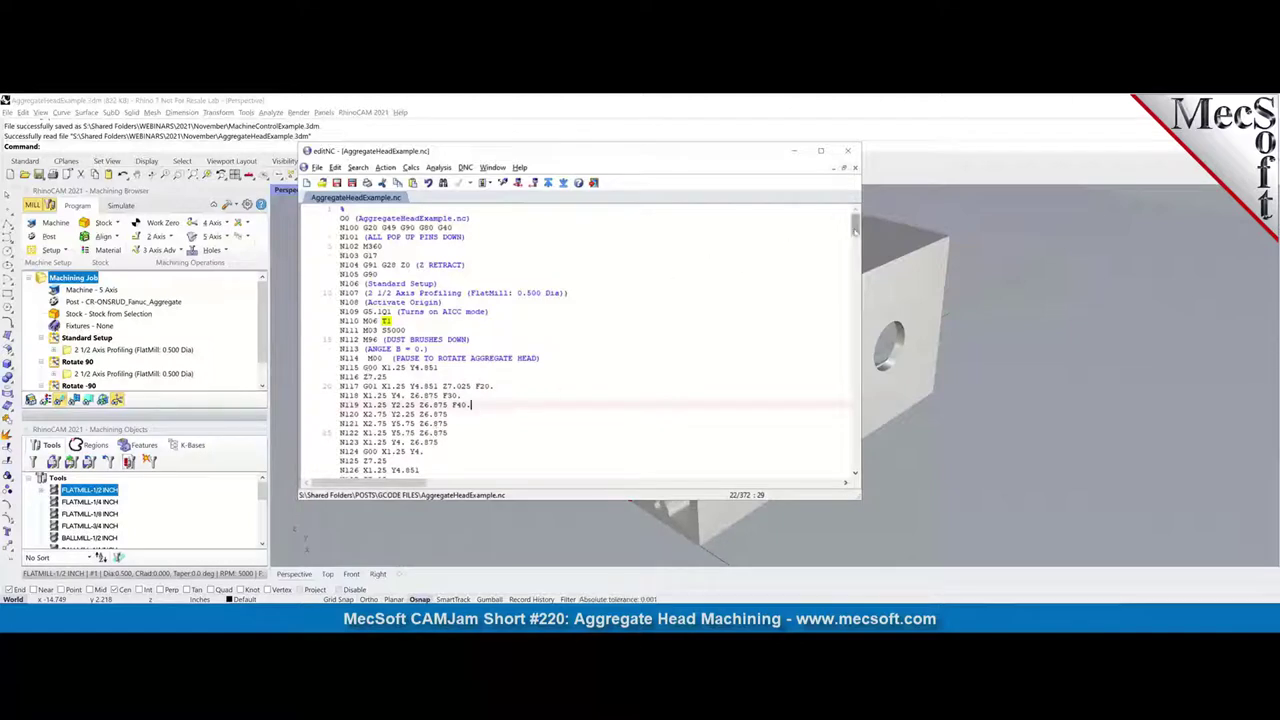
Scroll through the code to the 270° slotting section, then close editNC
left_click_drag(855, 228, 855, 254)
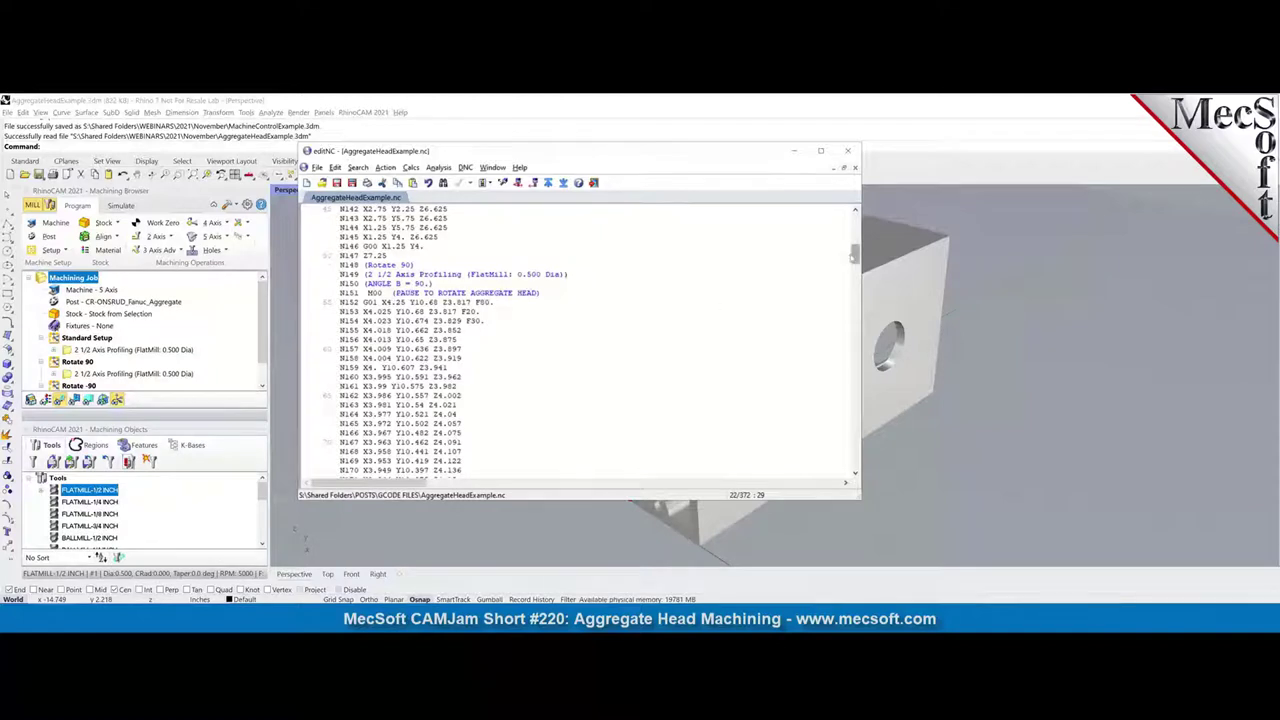
left_click_drag(726, 152, 509, 143)
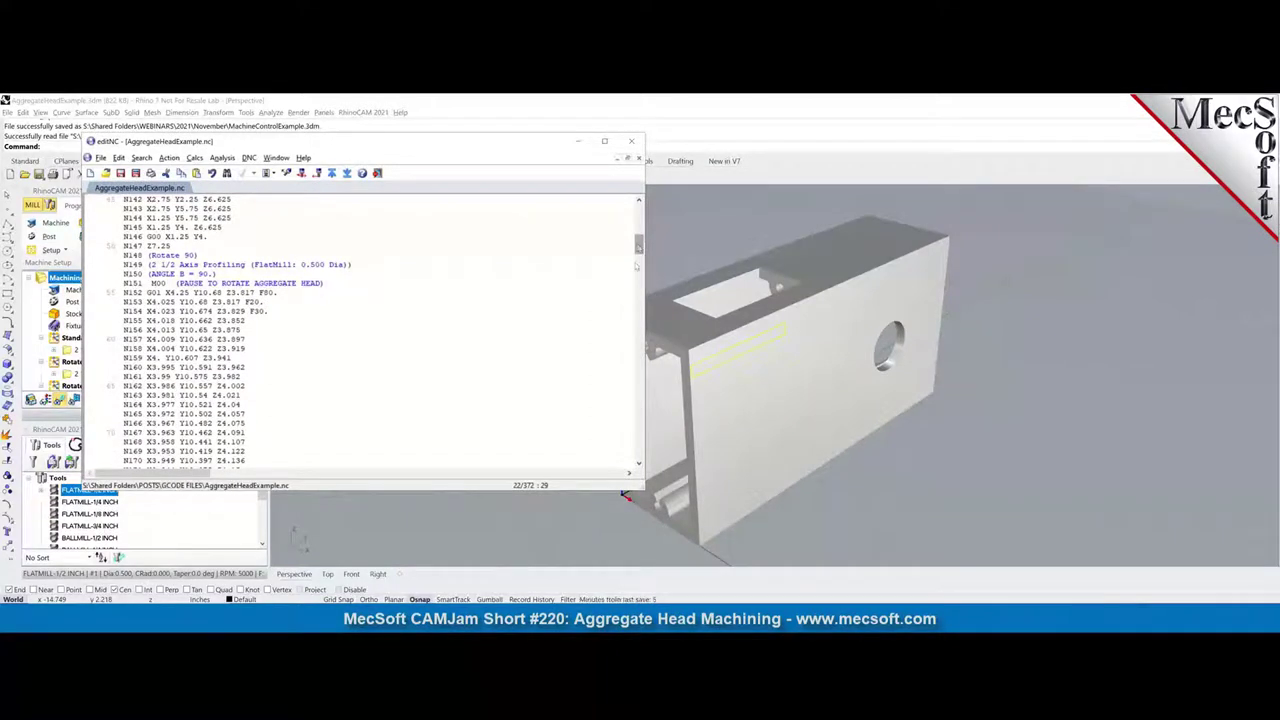
left_click_drag(638, 248, 612, 458)
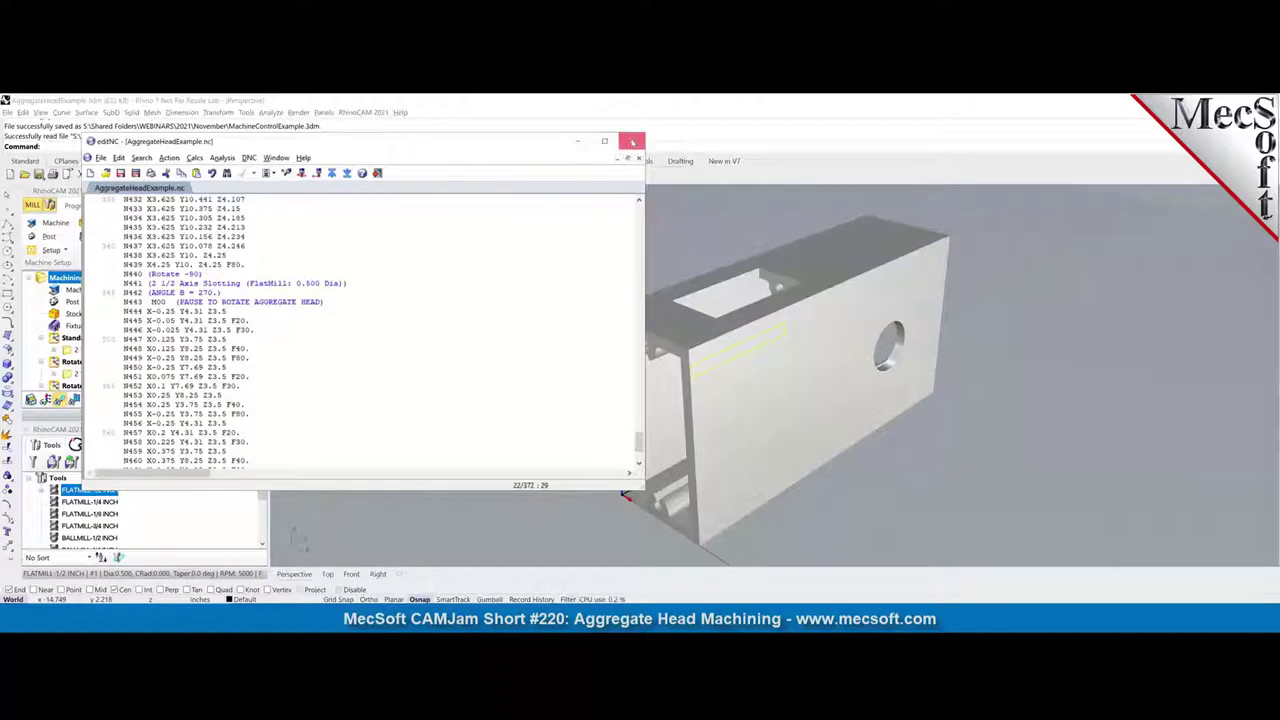
left_click(630, 143)
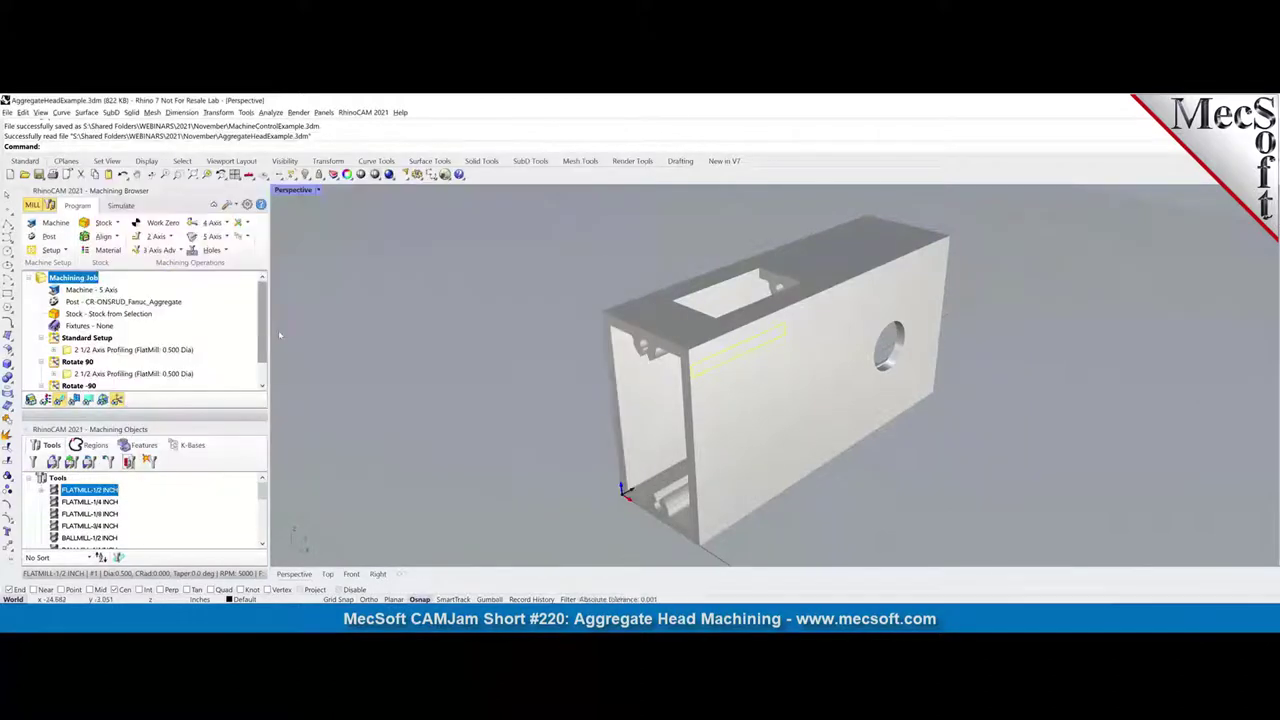
Delete the existing setups with their operations and open the Machine - 5 Axis definition
mouse_move(485, 362)
right_mouse_down()
mouse_move(541, 357)
mouse_move(486, 377)
right_mouse_up()
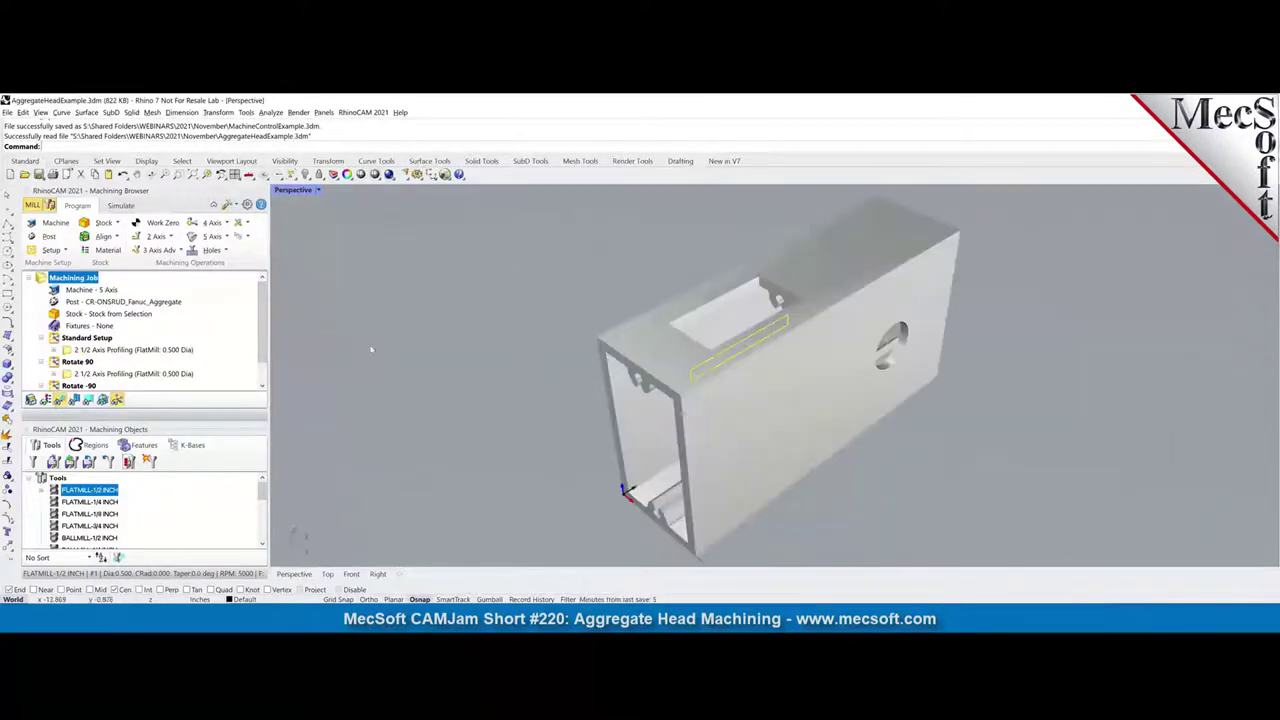
left_click(80, 339)
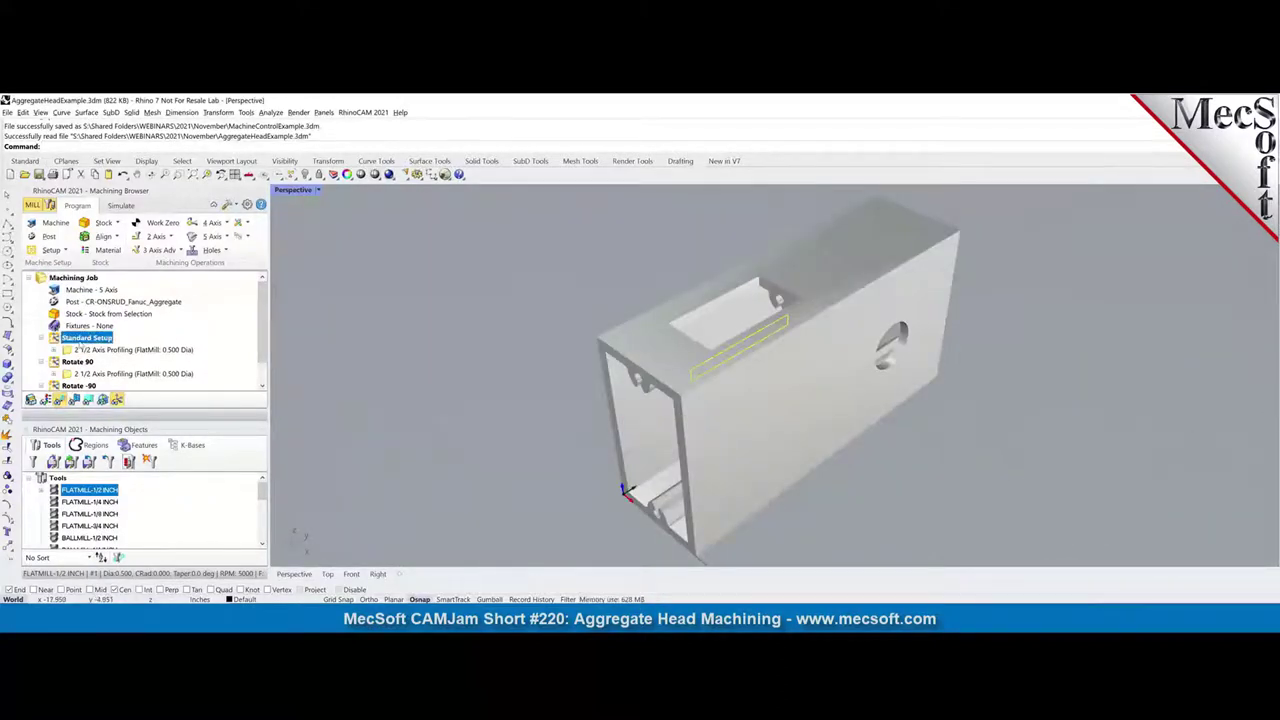
key("Delete")
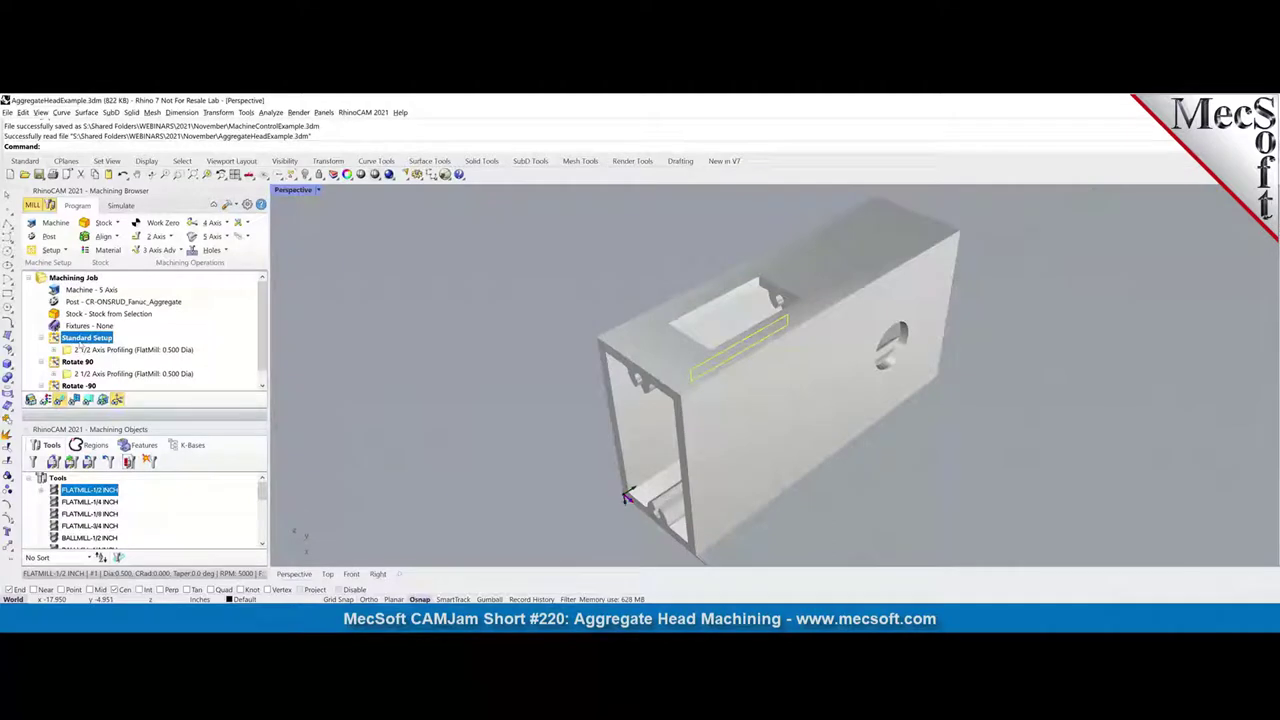
left_click(75, 290)
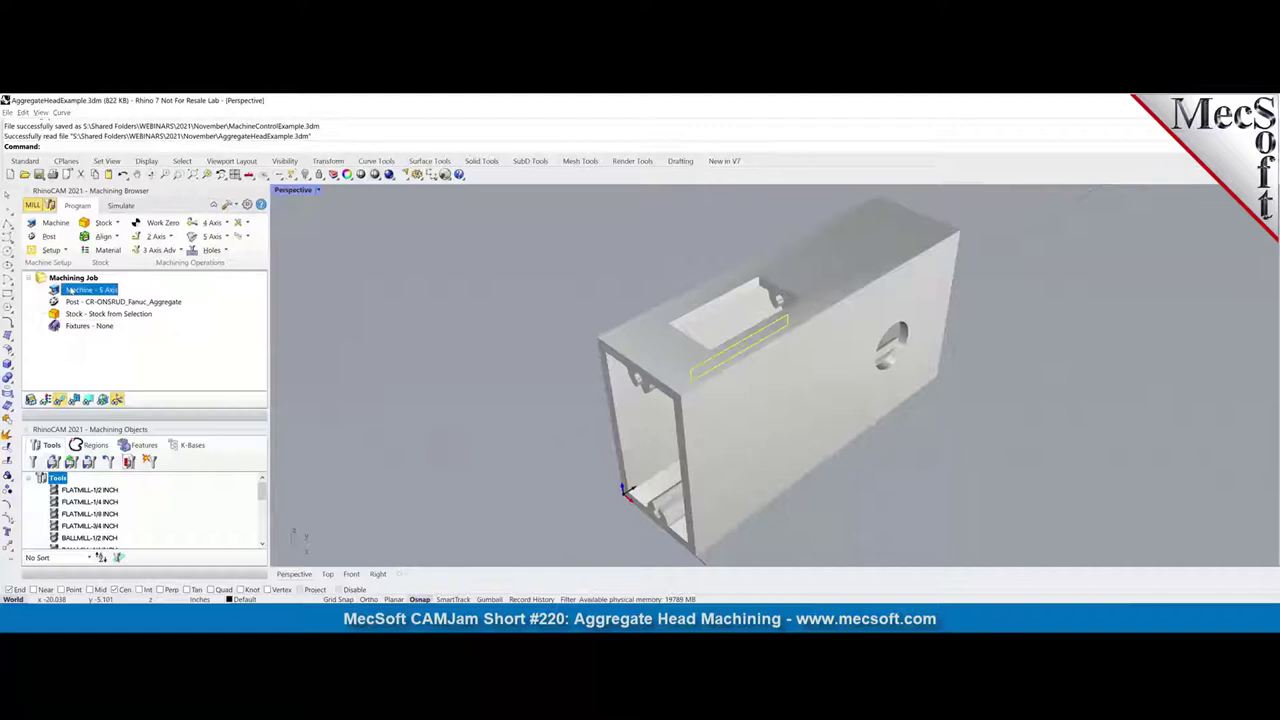
double_click(70, 290)
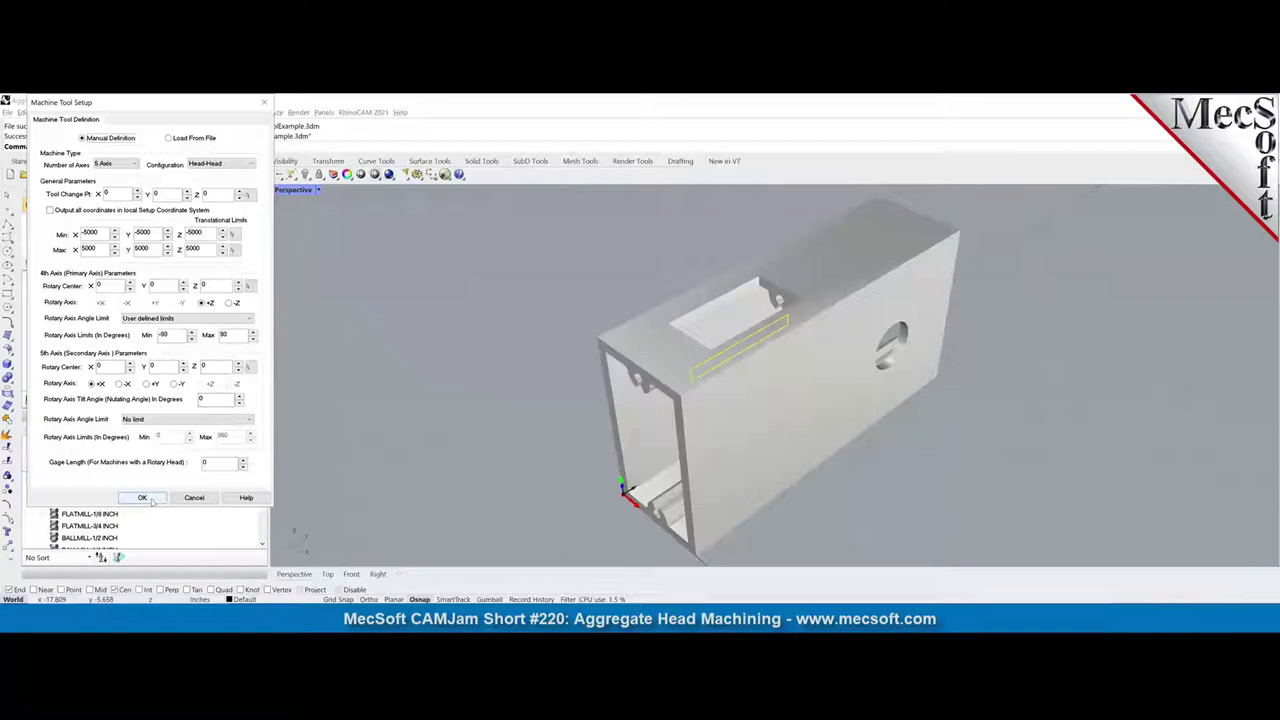
Keep the 5-axis machine settings and define a 4 x 13.625 x 7 Box Stock
left_click(145, 498)
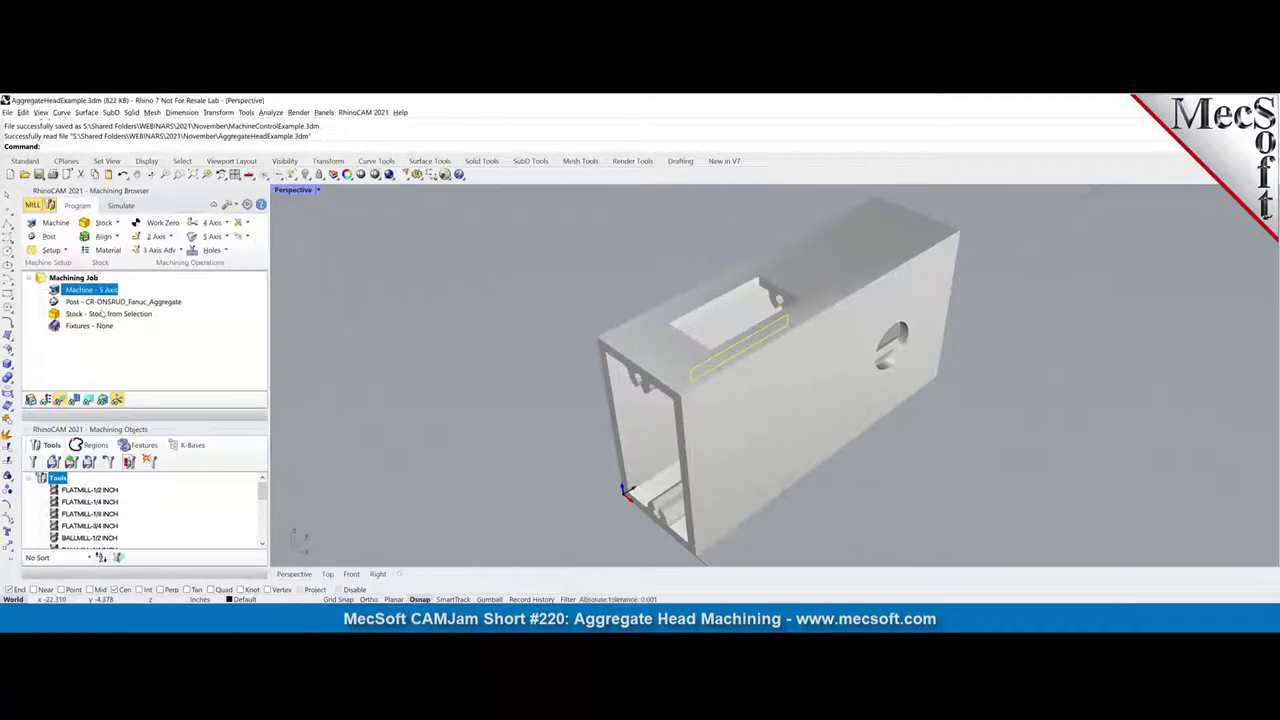
double_click(102, 313)
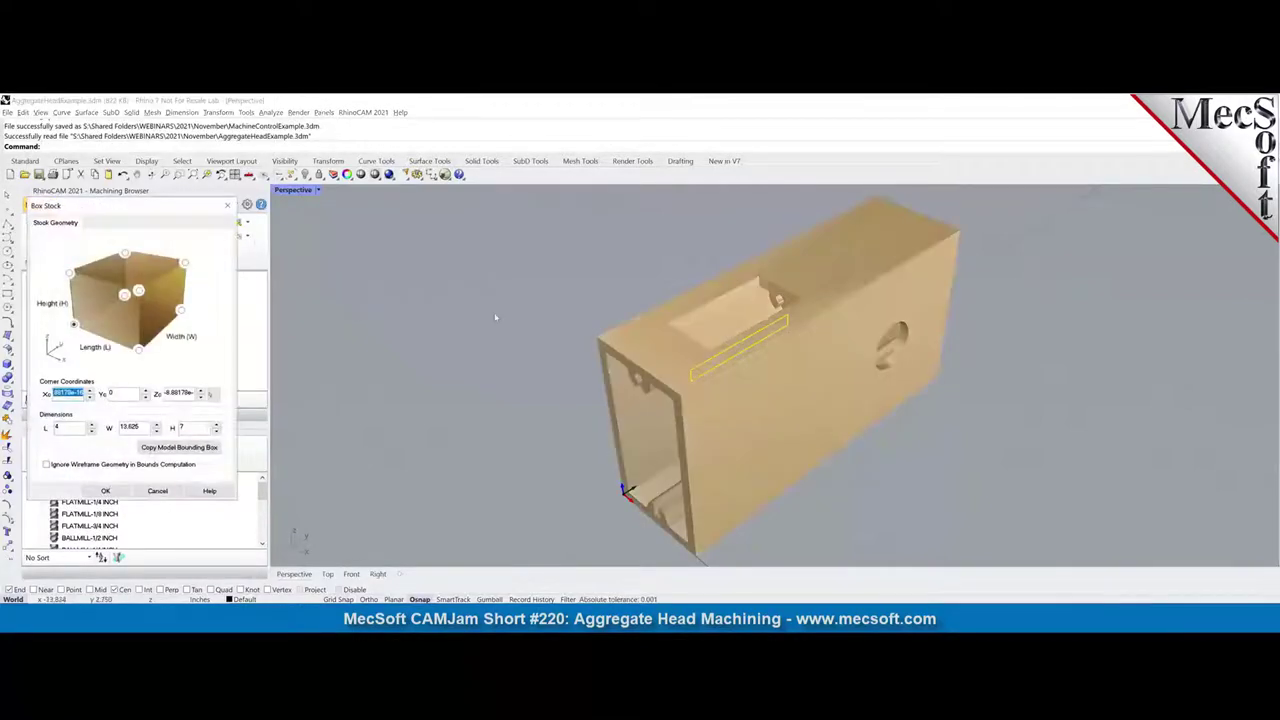
left_click(104, 491)
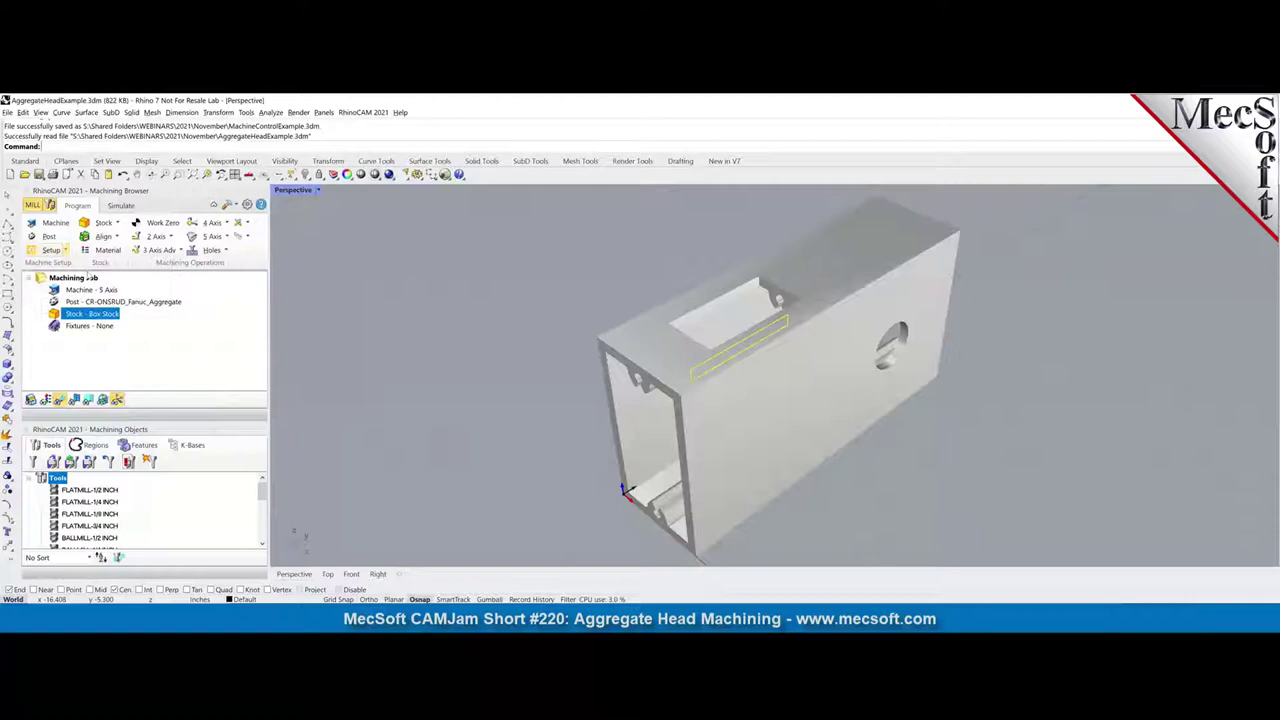
Generate Setup 1 with the default orientation settings
double_click(88, 277)
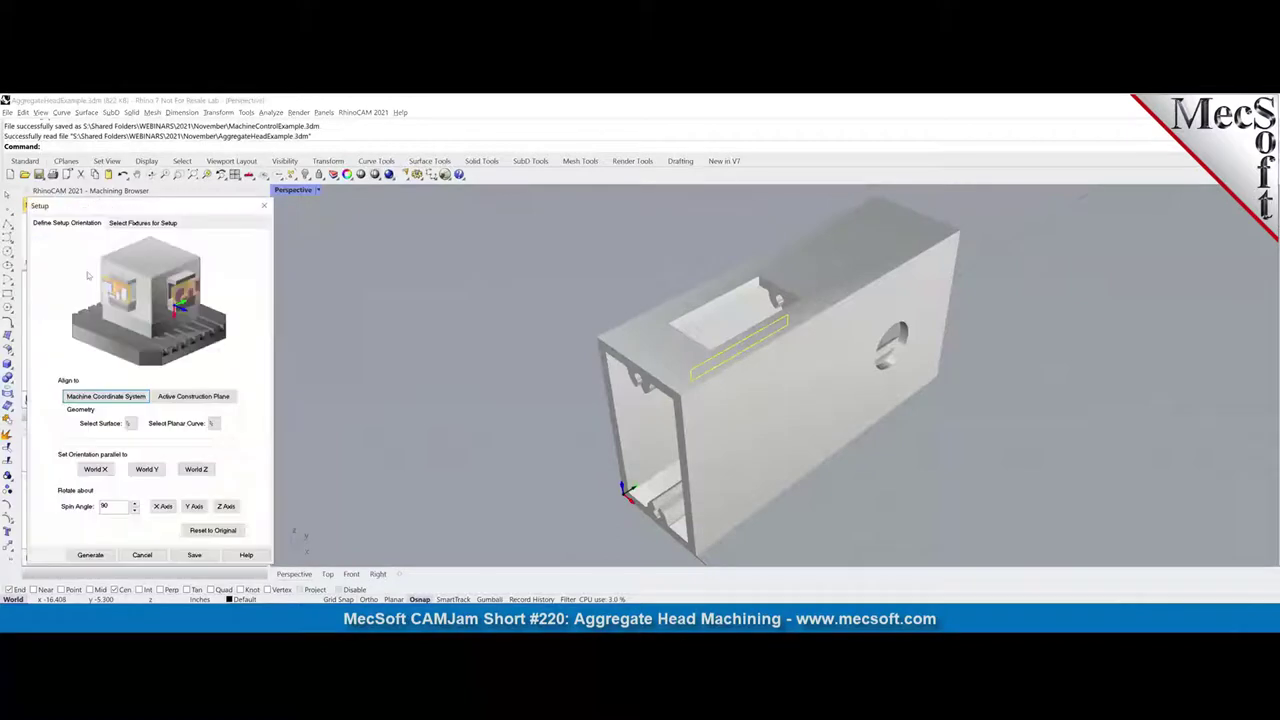
left_click(92, 556)
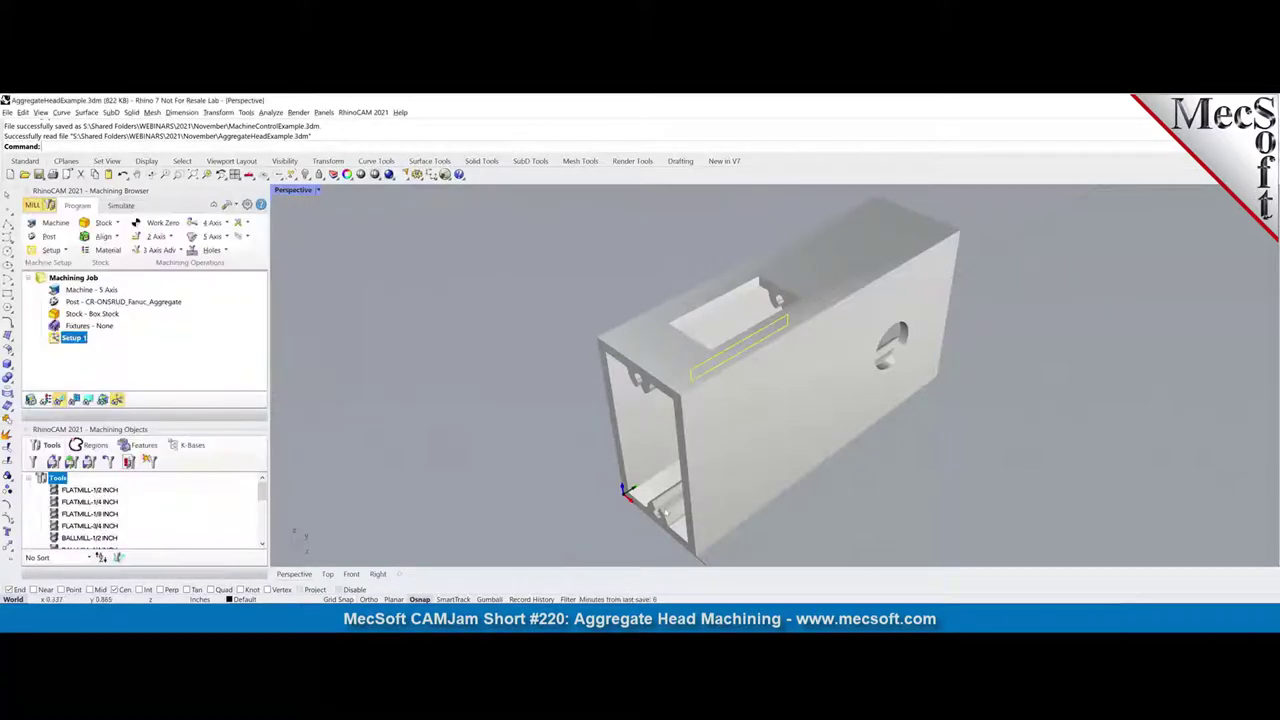
right_click_drag(619, 520, 632, 505)
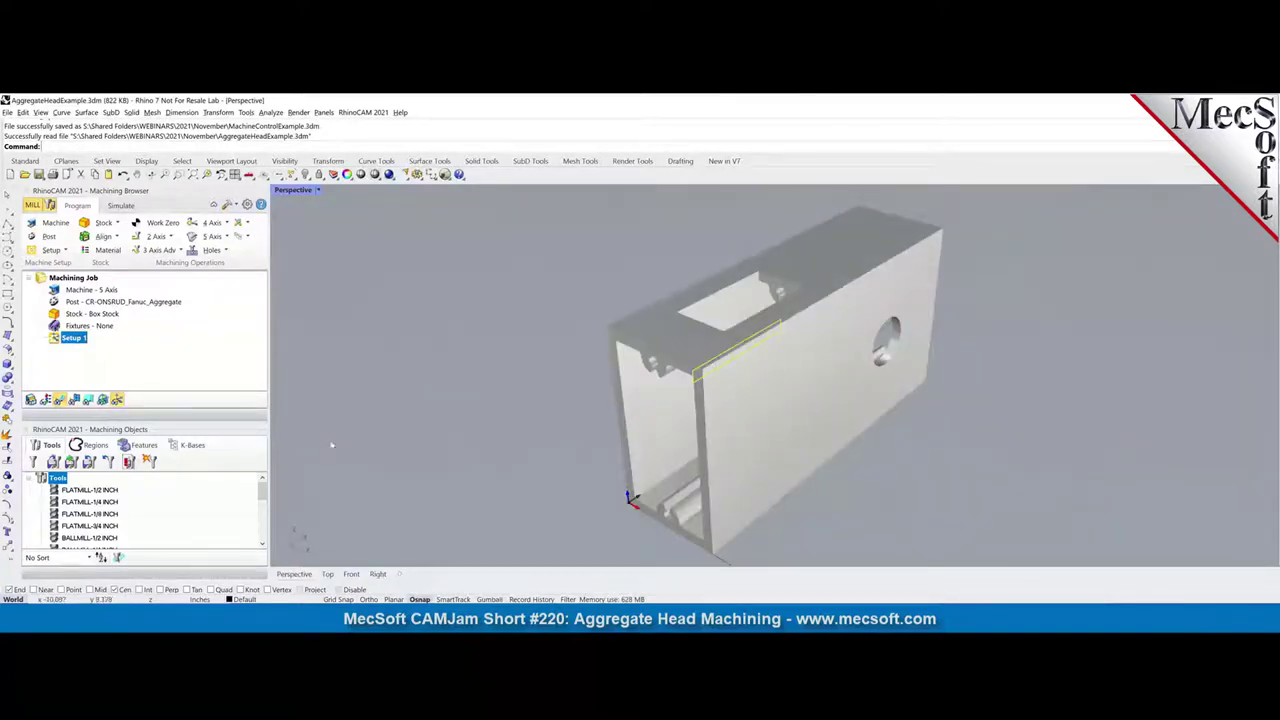
Rename Setup 1 to 'Standard Setup'
right_click(70, 342)
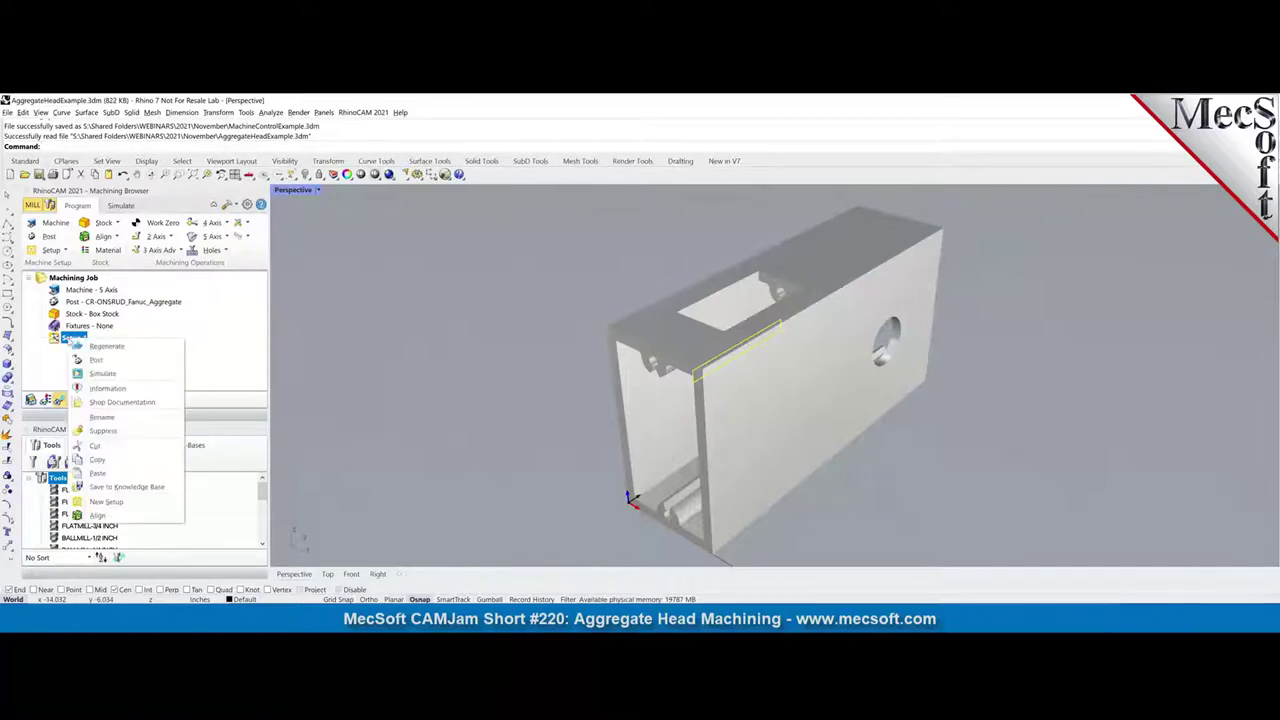
left_click(92, 417)
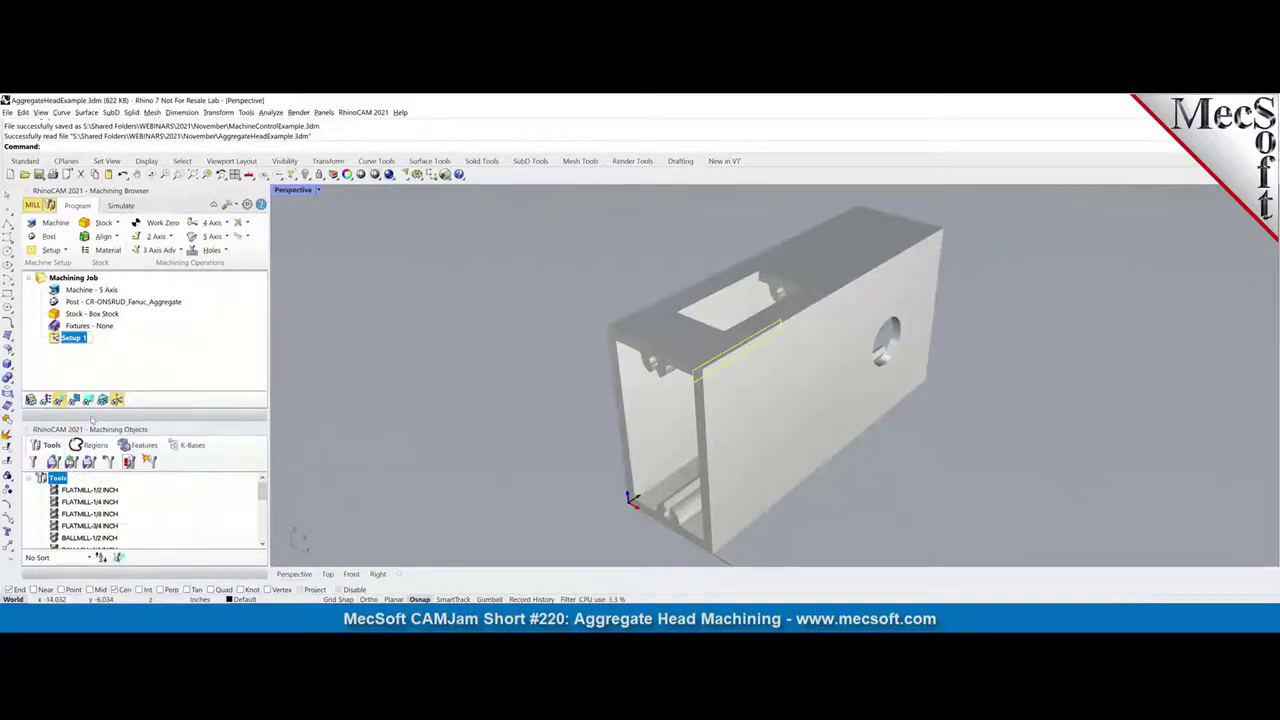
type("Standar")
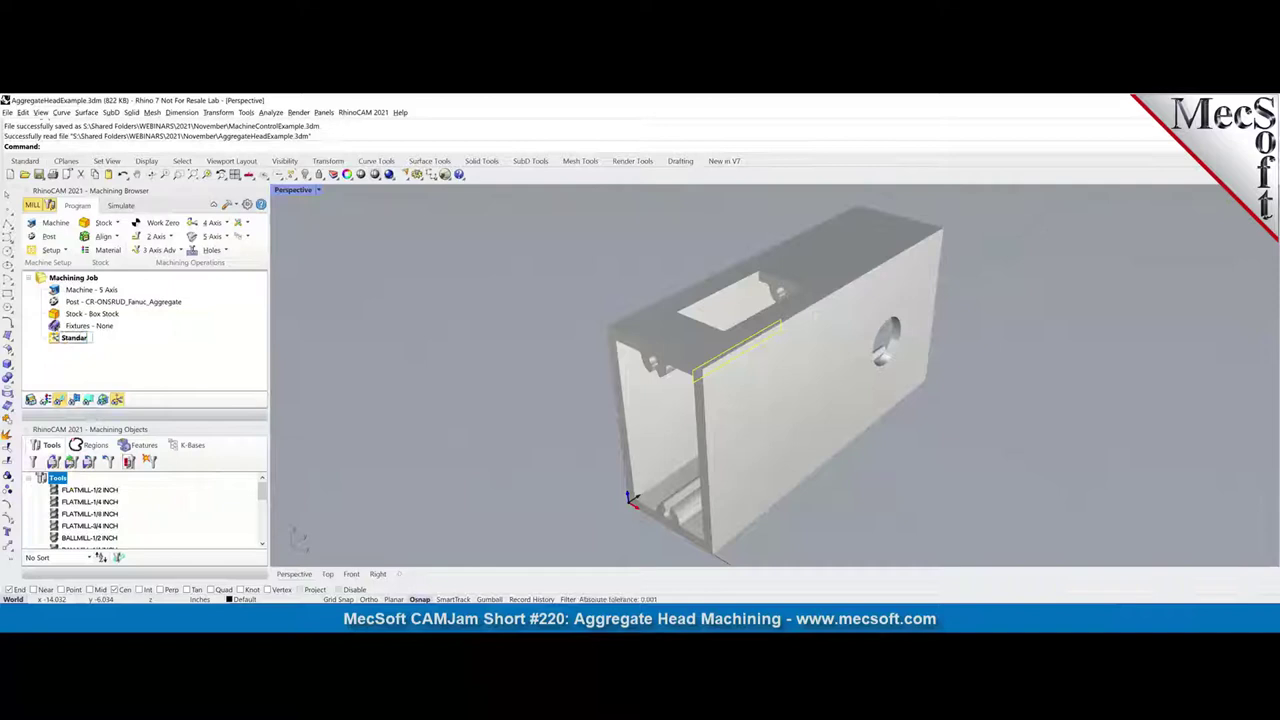
type("d Setup")
left_click(67, 362)
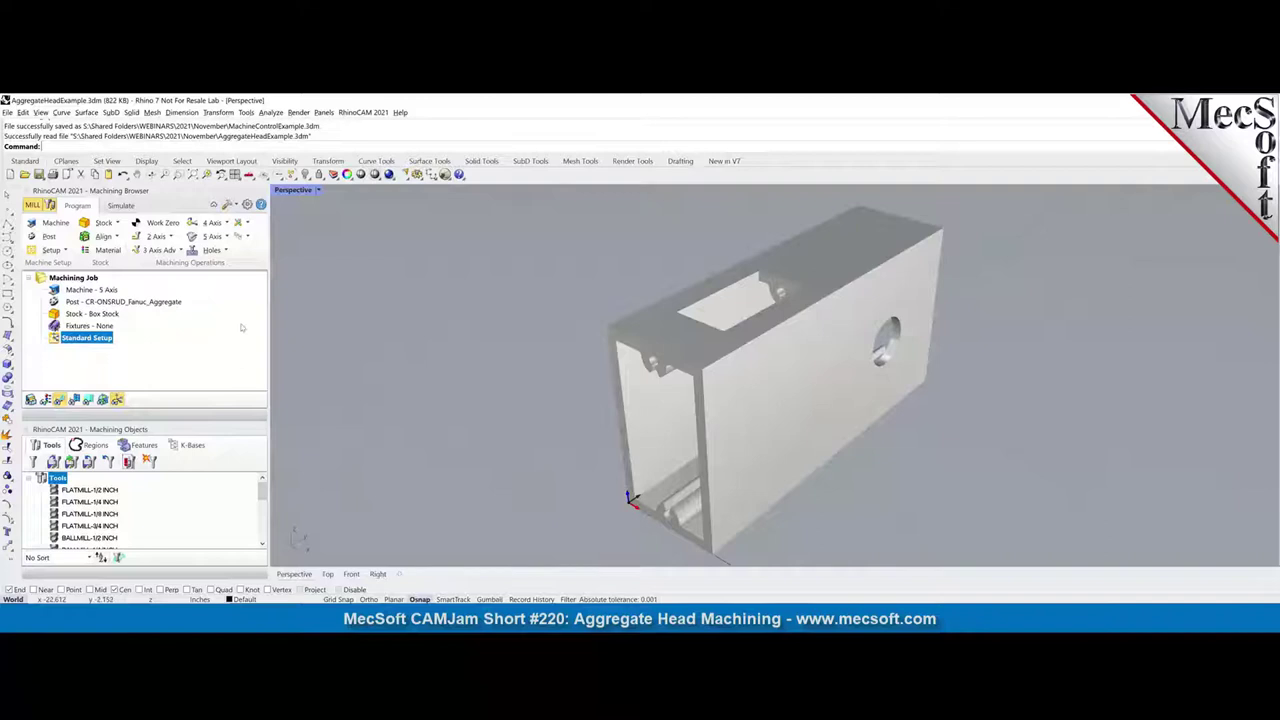
scroll(804, 305, "up", 2)
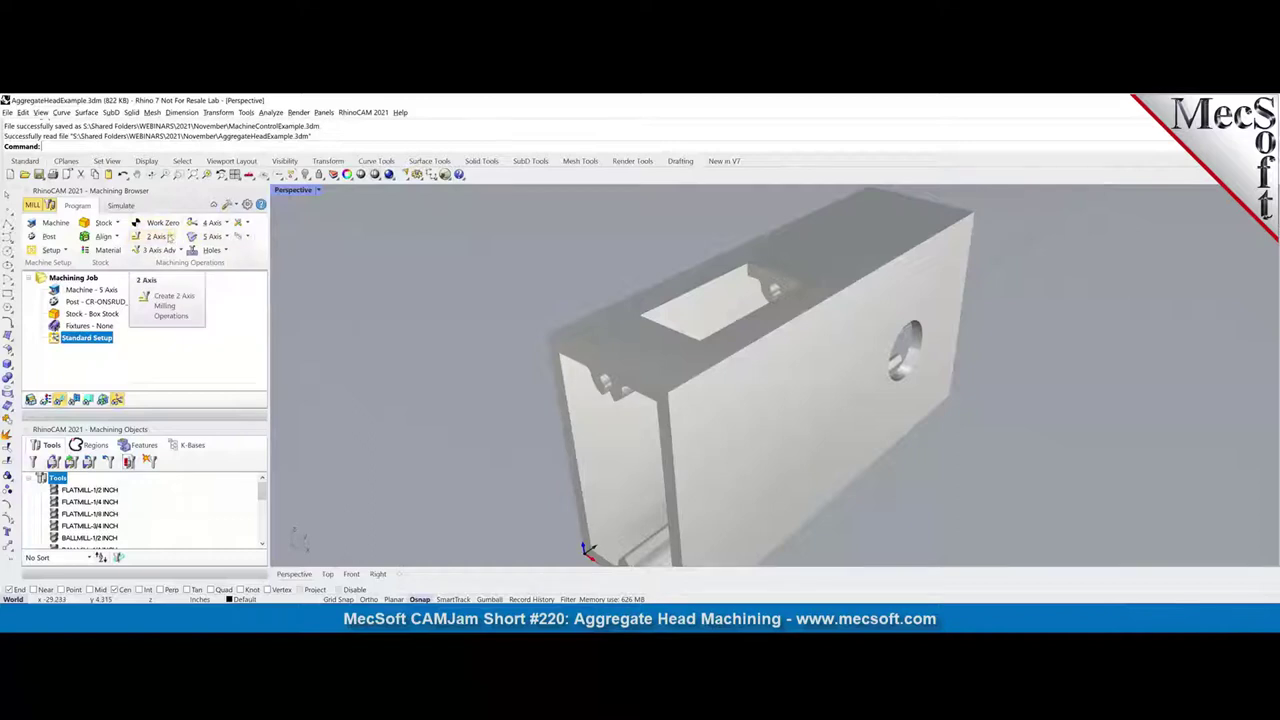
Create a 2 Axis Profiling operation with the top pocket's edges as drive regions
left_click(170, 237)
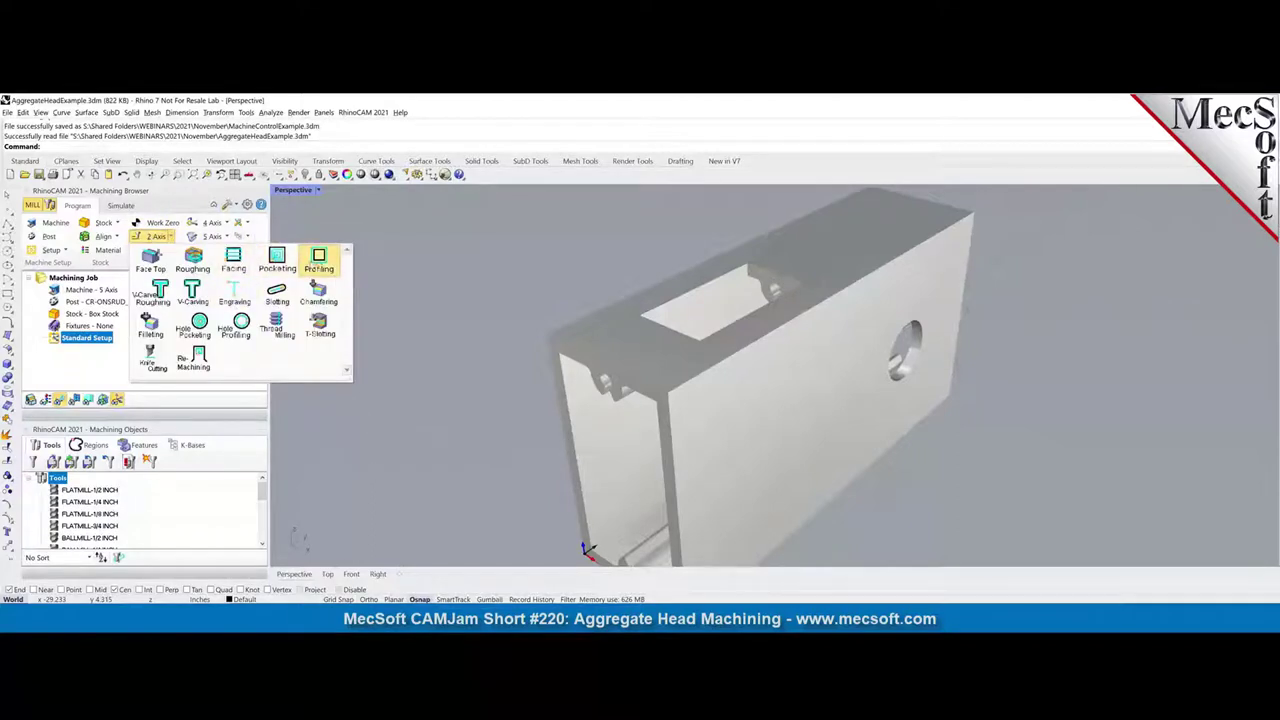
left_click(313, 263)
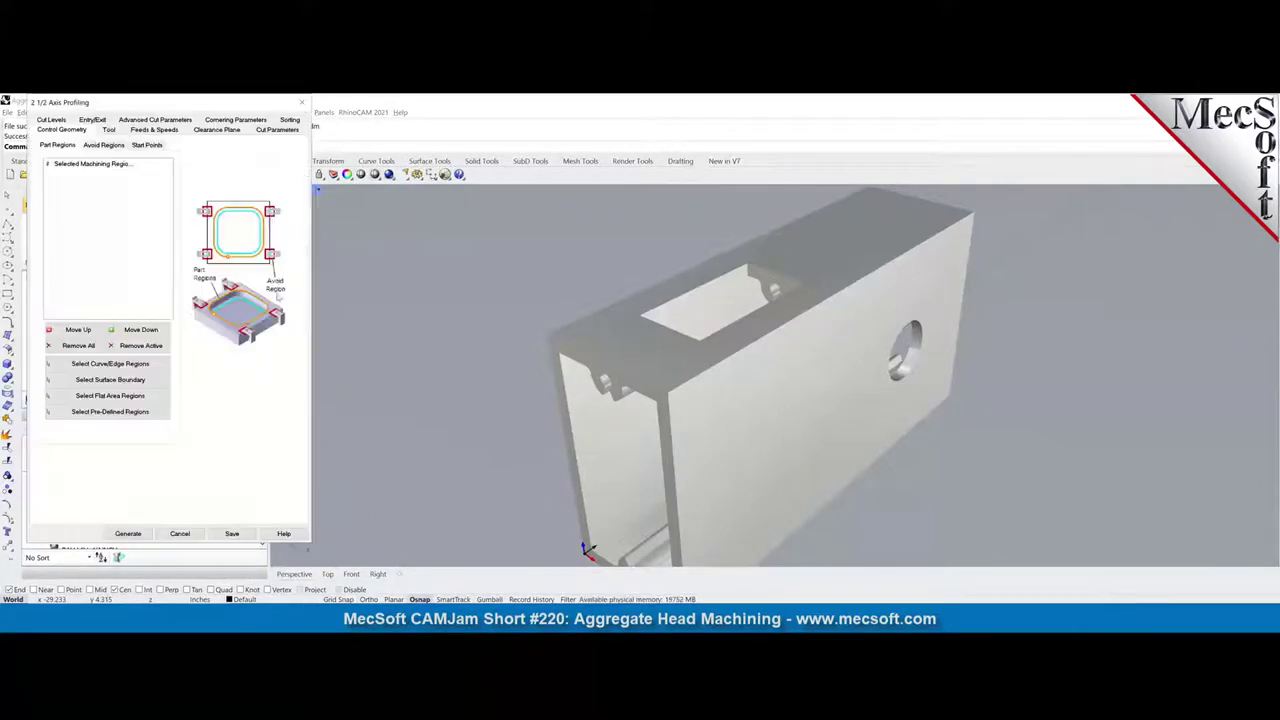
left_click(106, 364)
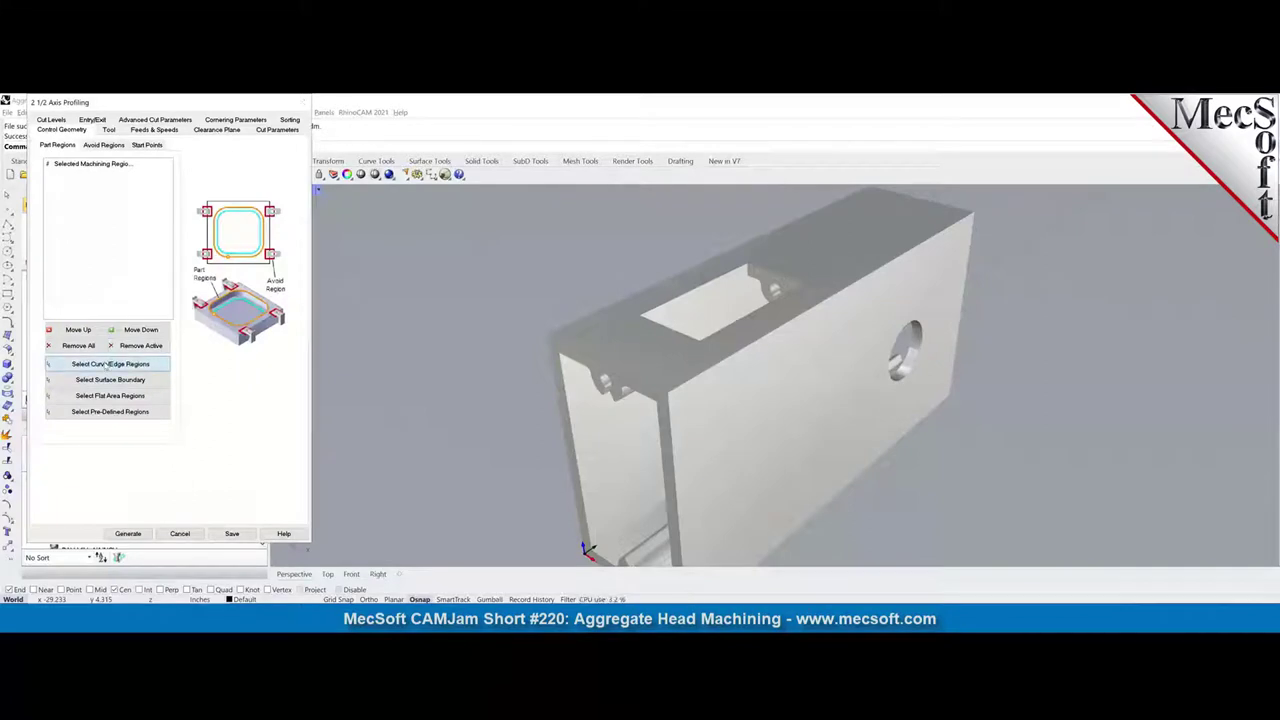
left_click(764, 270)
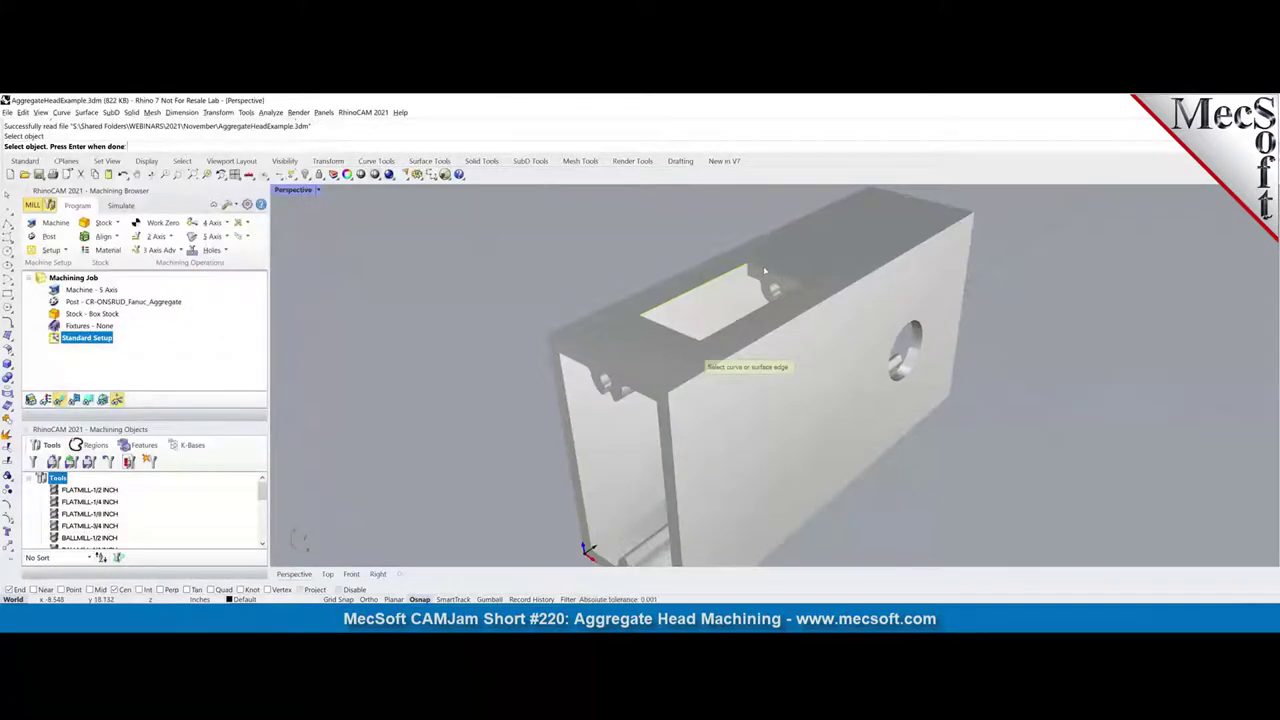
left_click(668, 331)
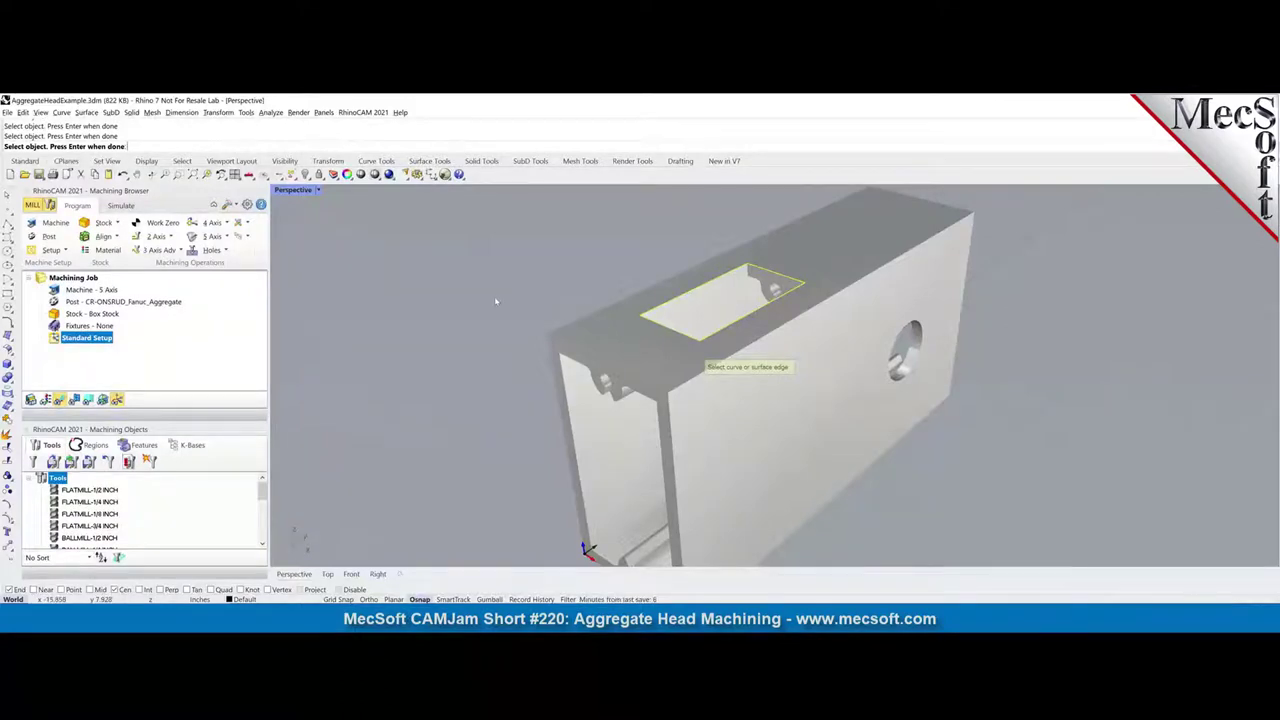
key("Return")
Review the tool, feeds and speeds, clearance plane and cut levels, then generate the toolpath
left_click(106, 129)
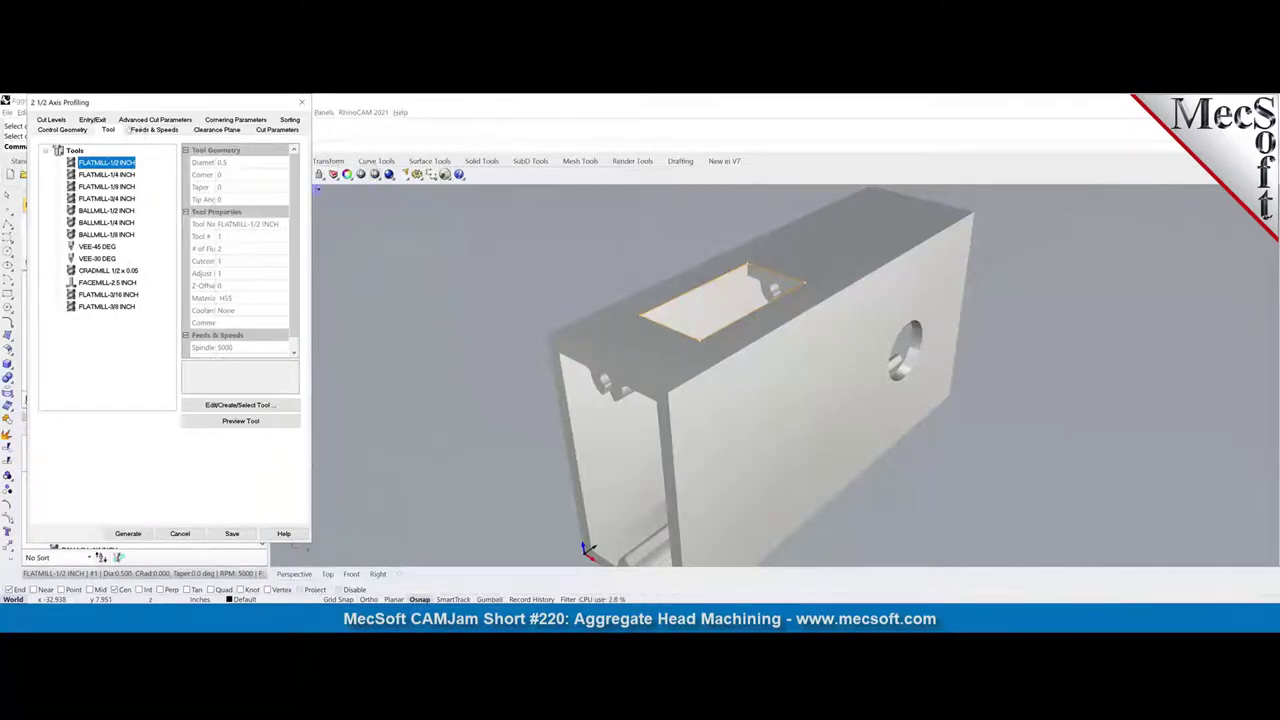
left_click(155, 130)
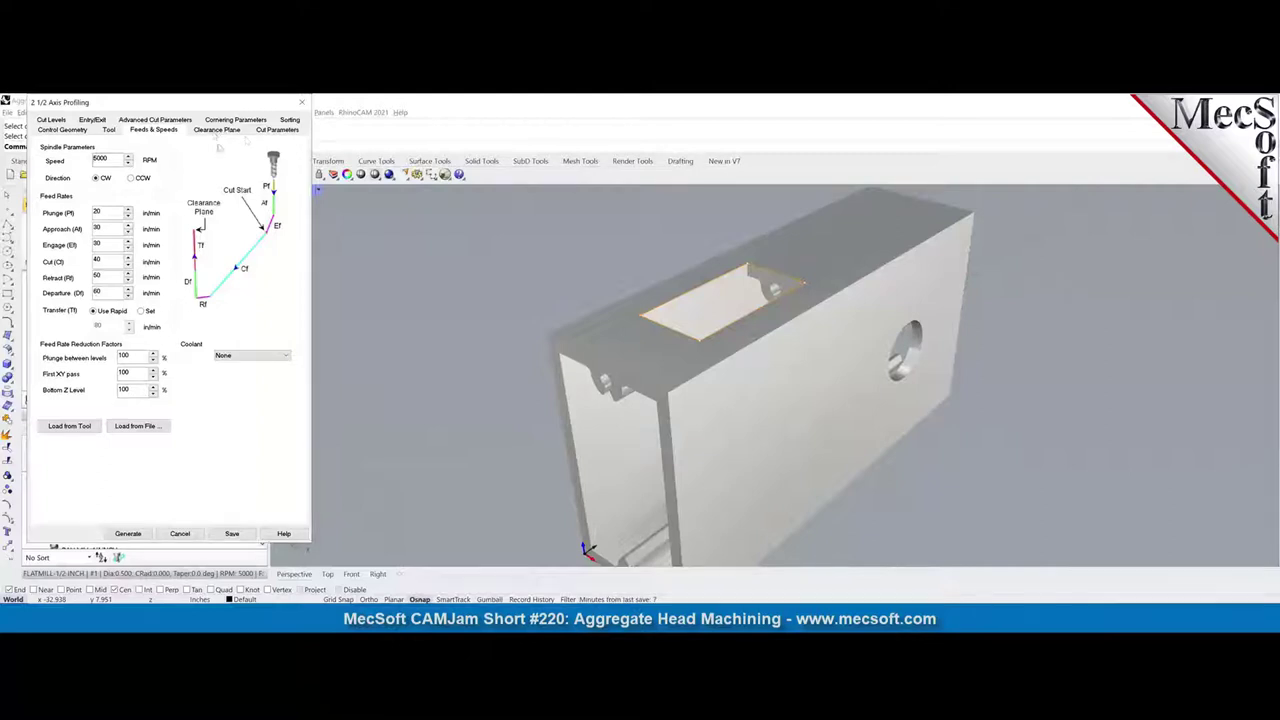
left_click(224, 131)
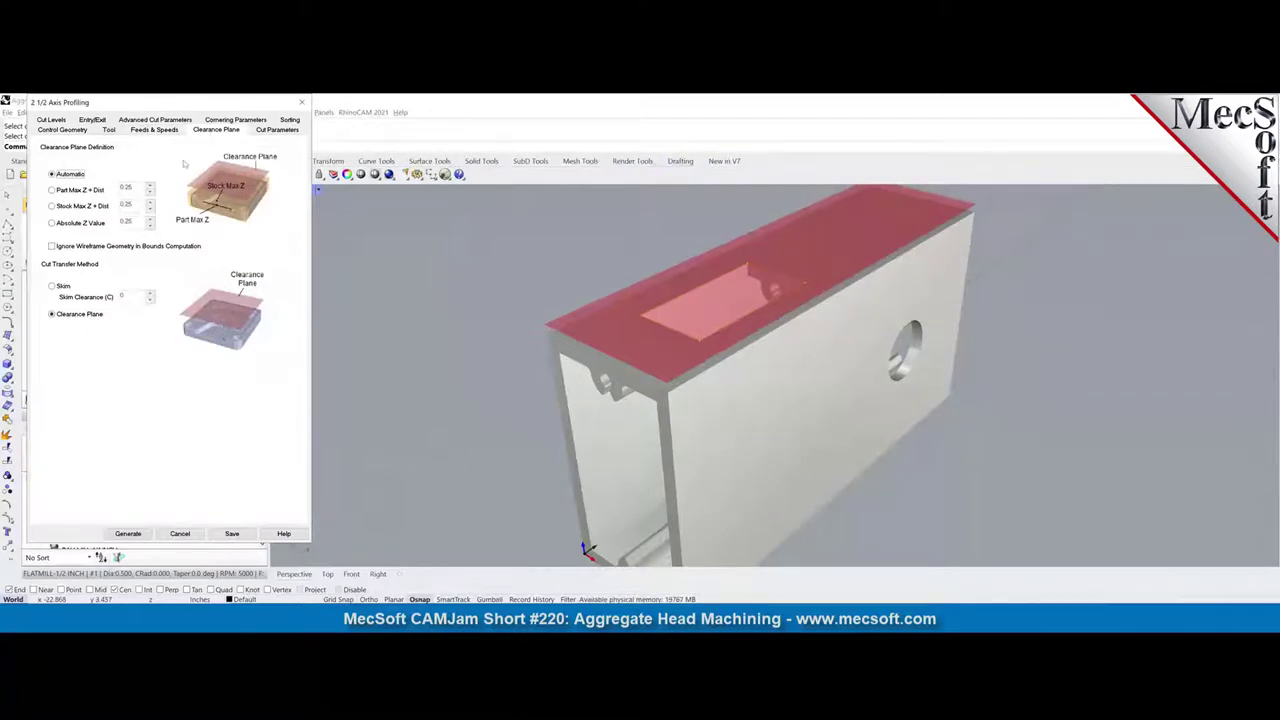
left_click(51, 120)
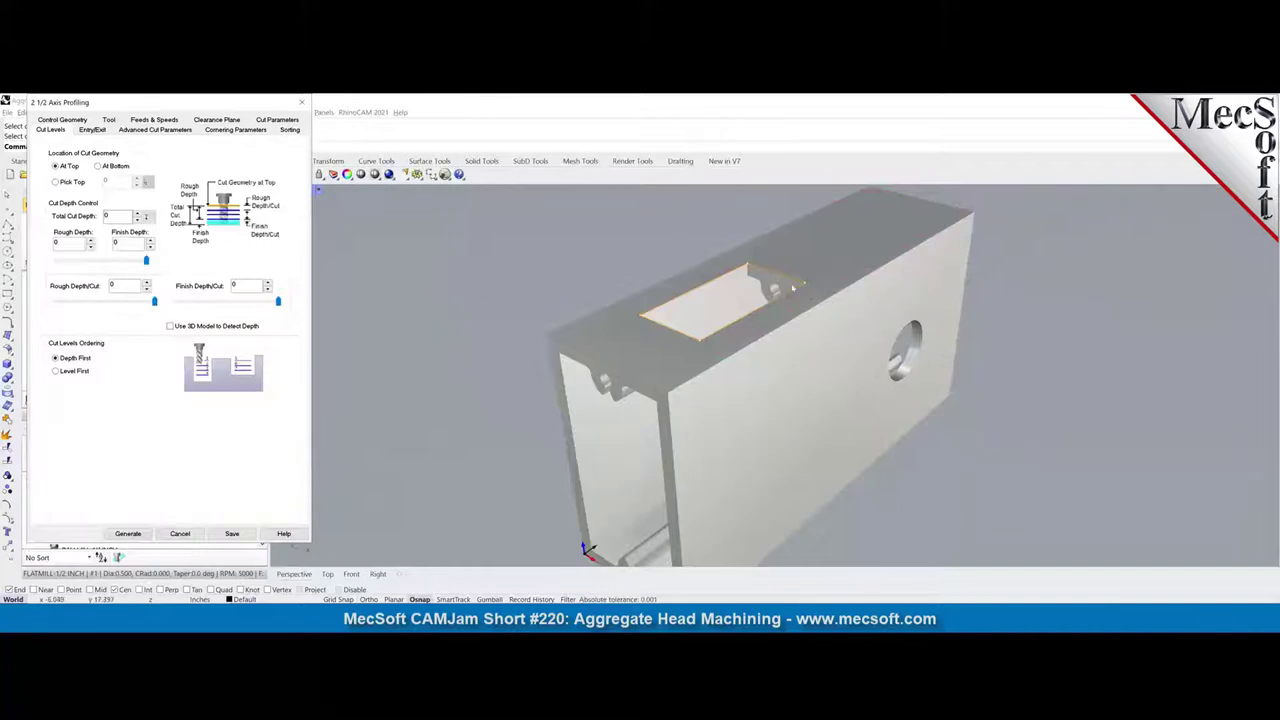
left_click(124, 533)
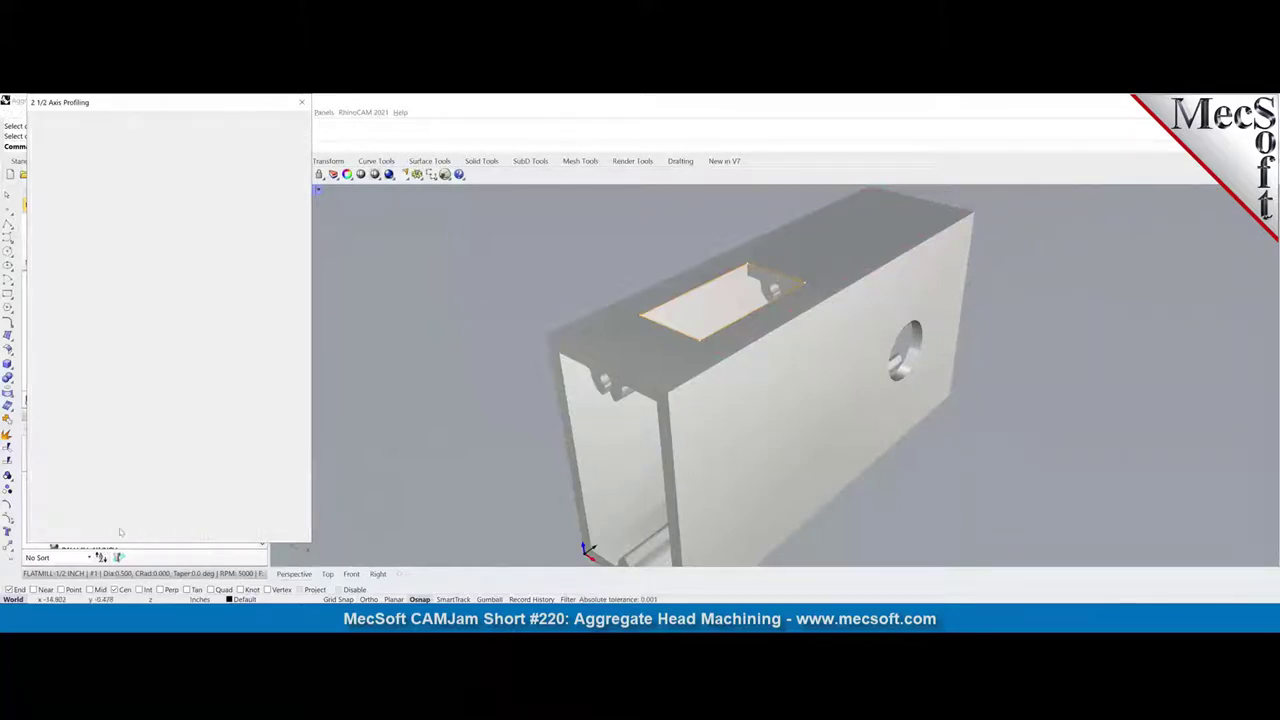
Set profiling Rough Depth/Cut to 0.15 for the 0.375 total depth and regenerate
scroll(660, 286, "up", 5)
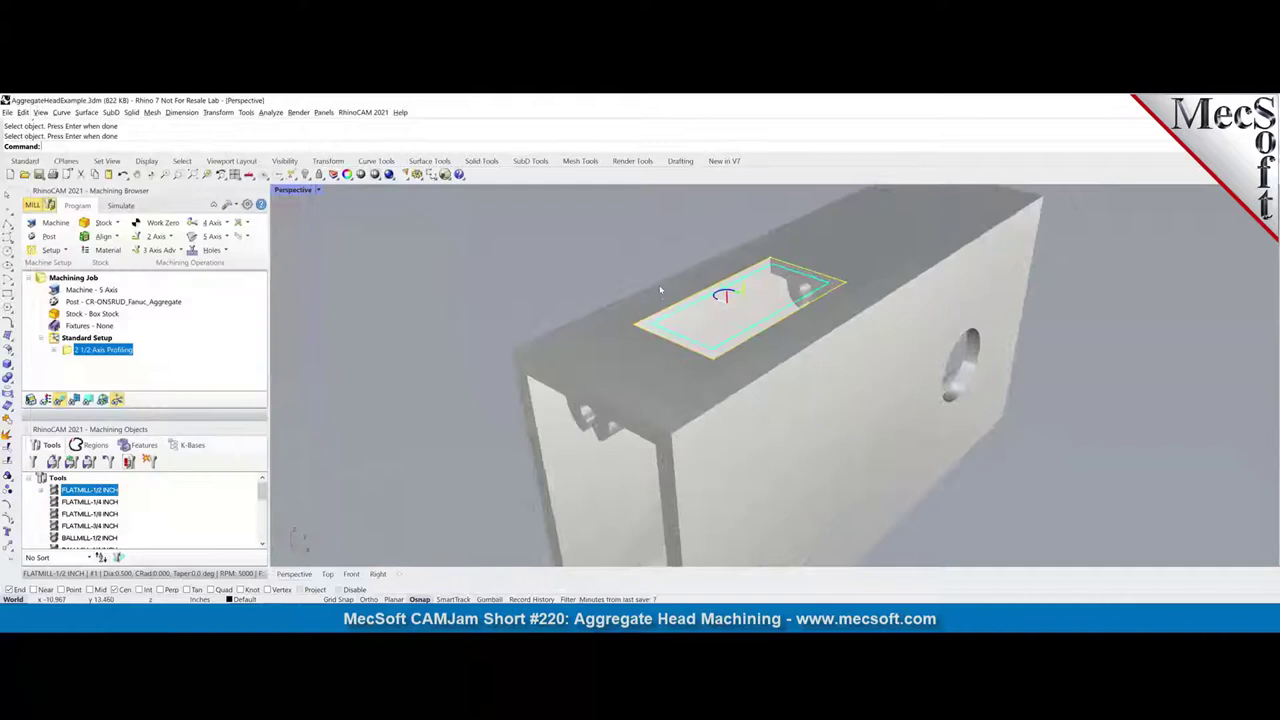
scroll(787, 268, "up", 2)
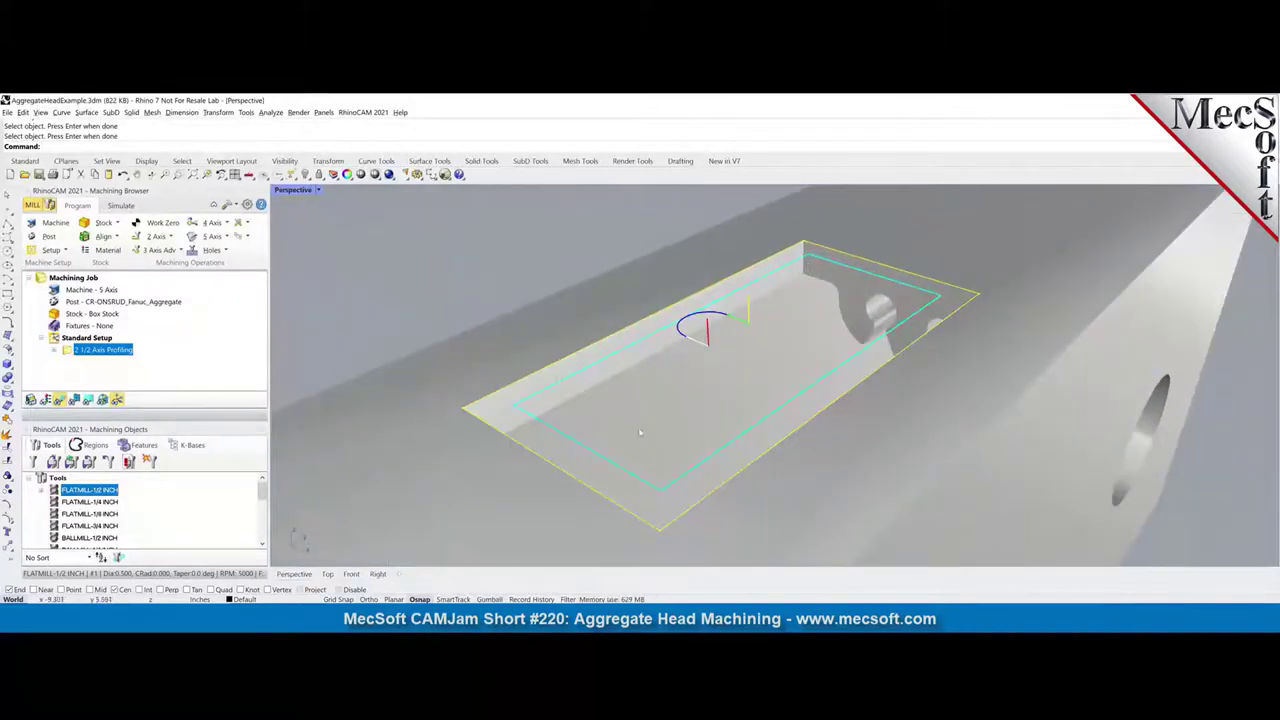
left_click(53, 351)
left_click(104, 349)
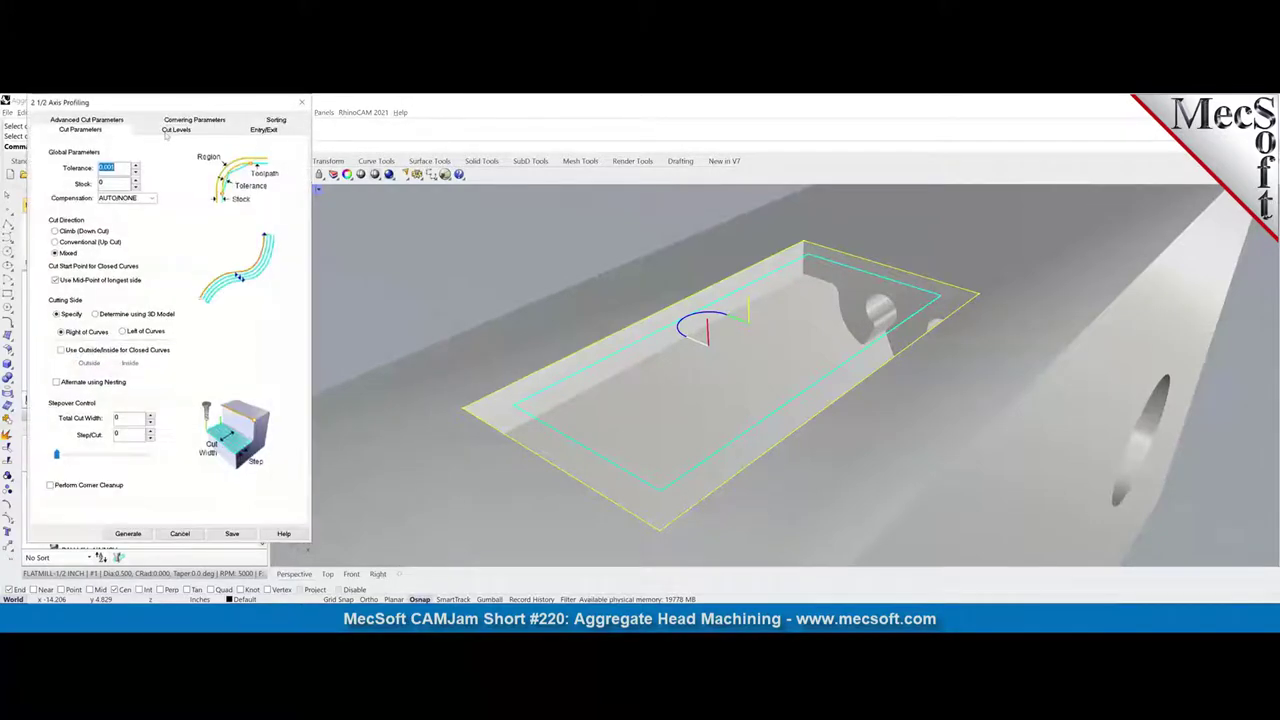
left_click(167, 134)
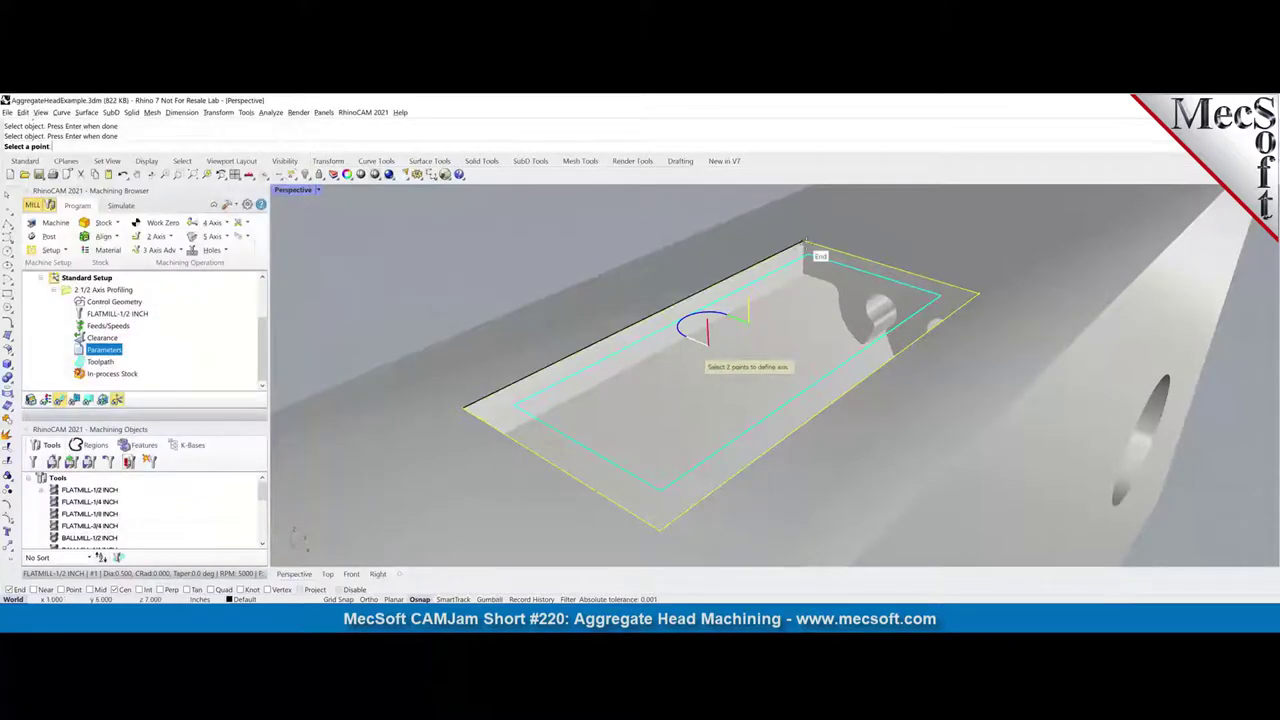
left_click(805, 243)
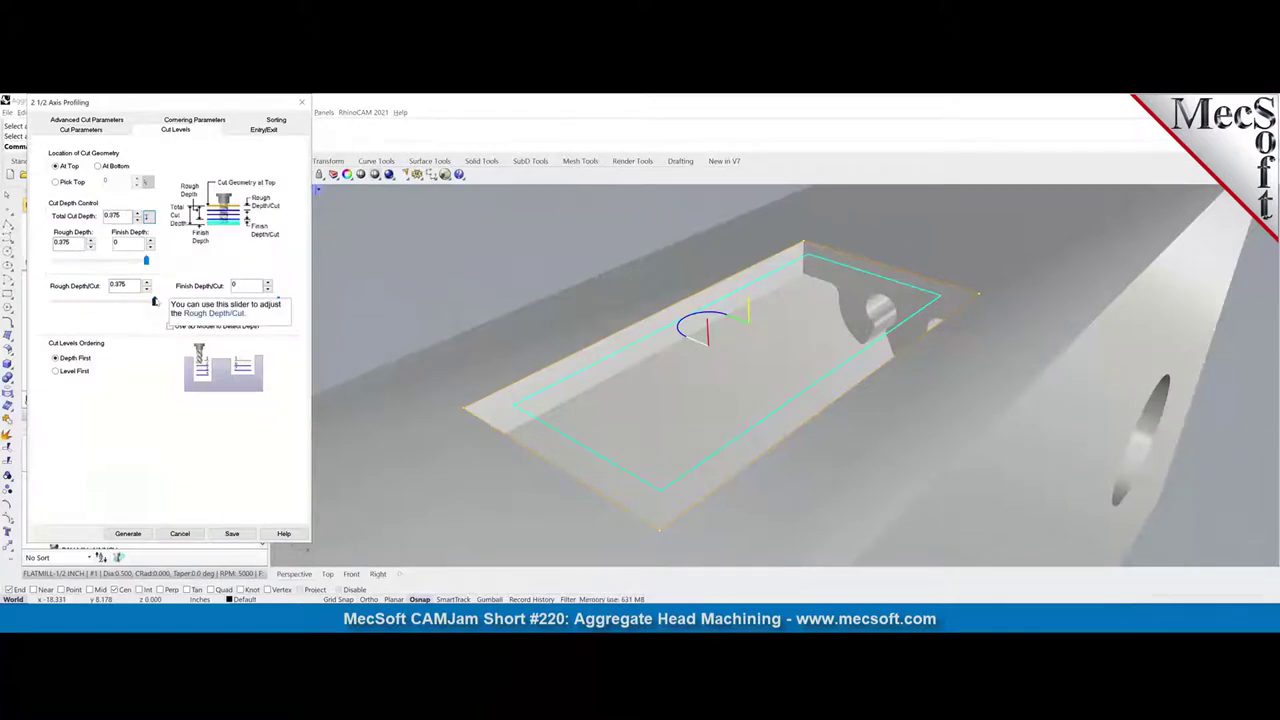
left_click_drag(154, 301, 97, 303)
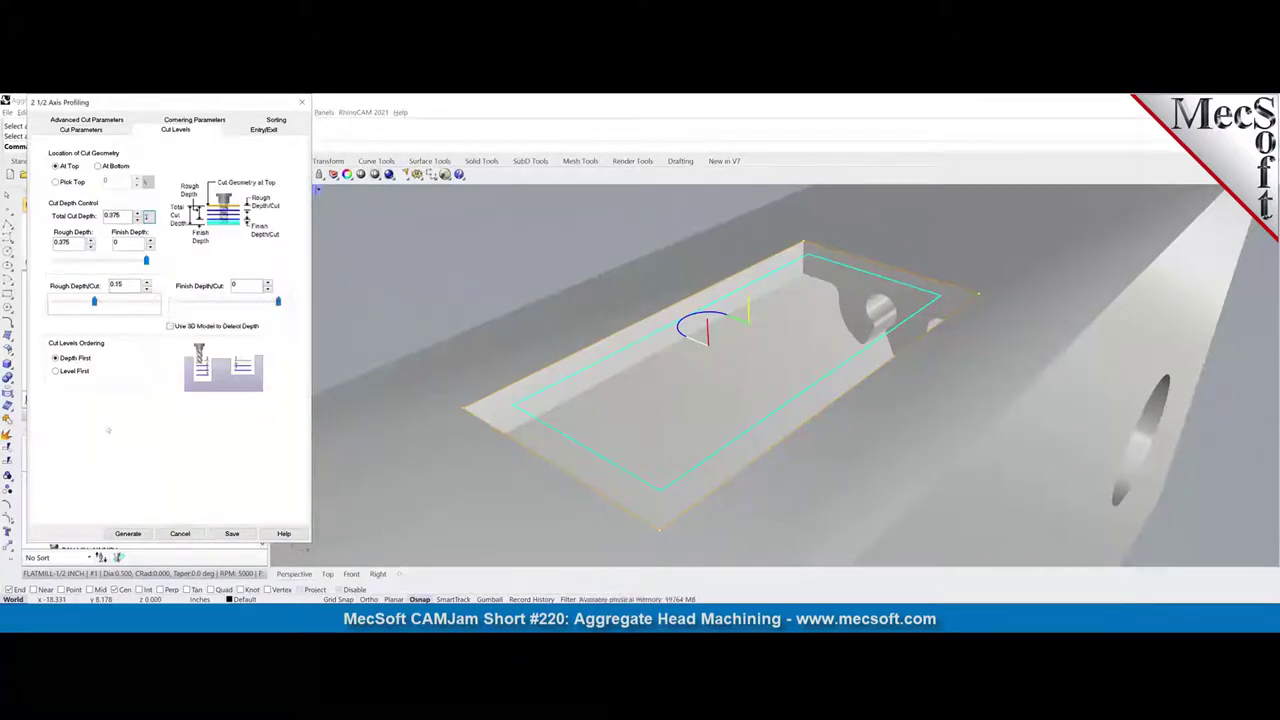
left_click(129, 534)
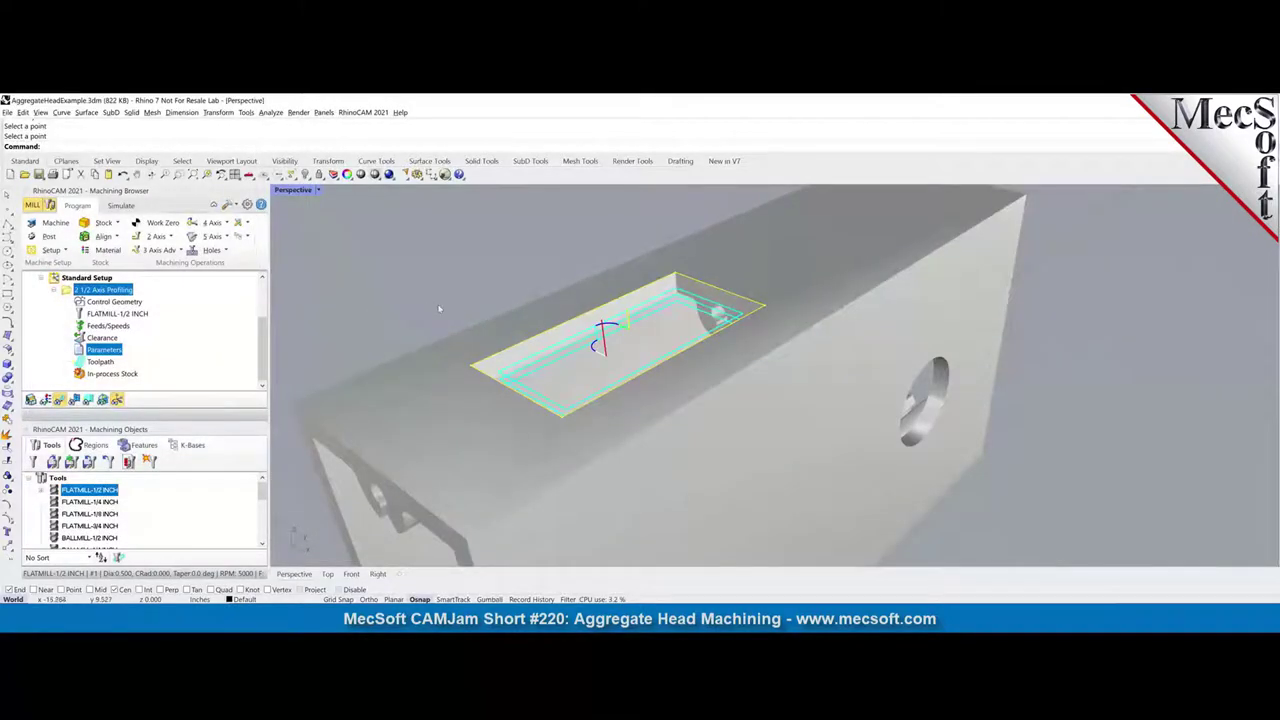
scroll(439, 309, "down", 3)
right_click_drag(439, 309, 520, 300)
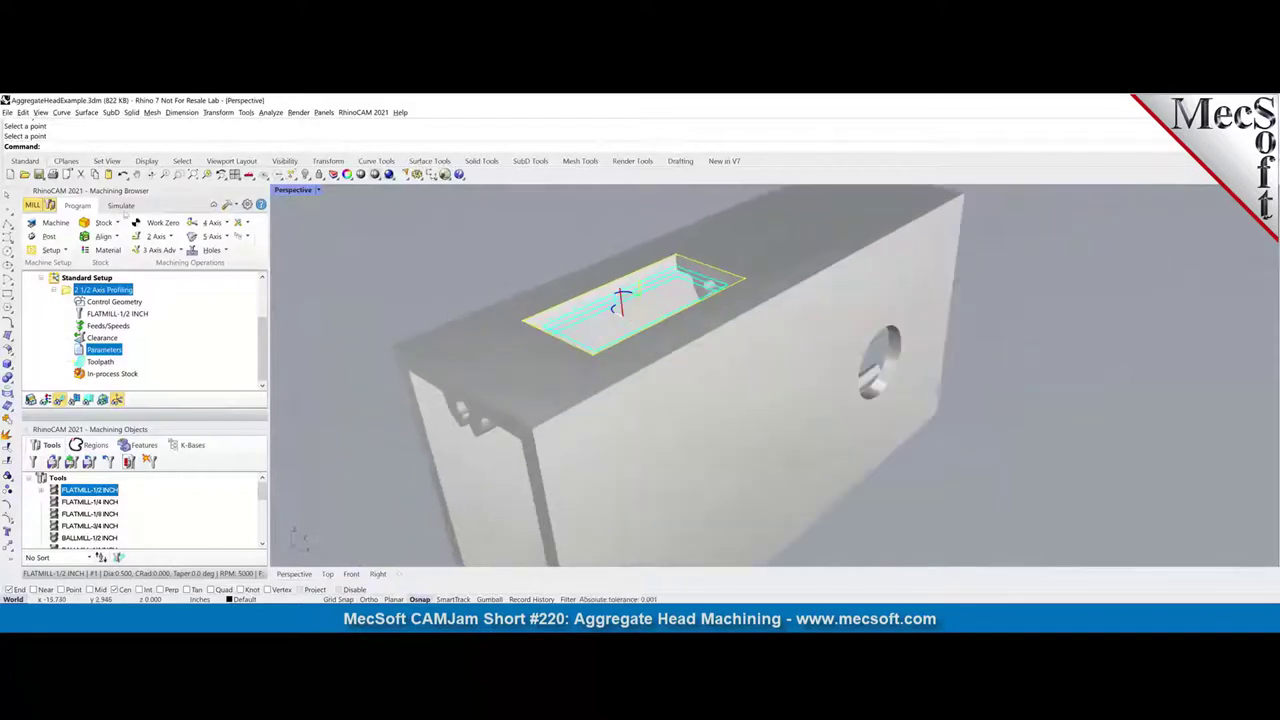
Play the pocket-profiling simulation, view the pocket from above, then reopen 2 1/2 Axis Profiling's parameters
left_click(121, 206)
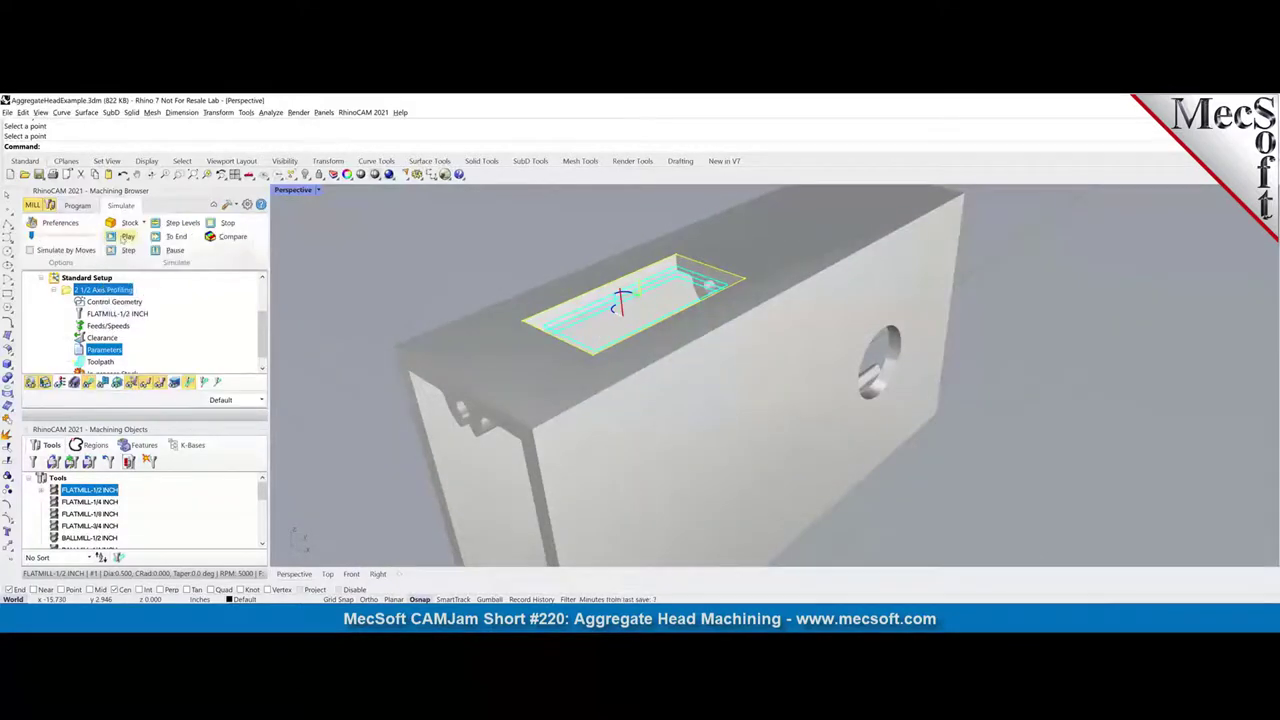
left_click(127, 237)
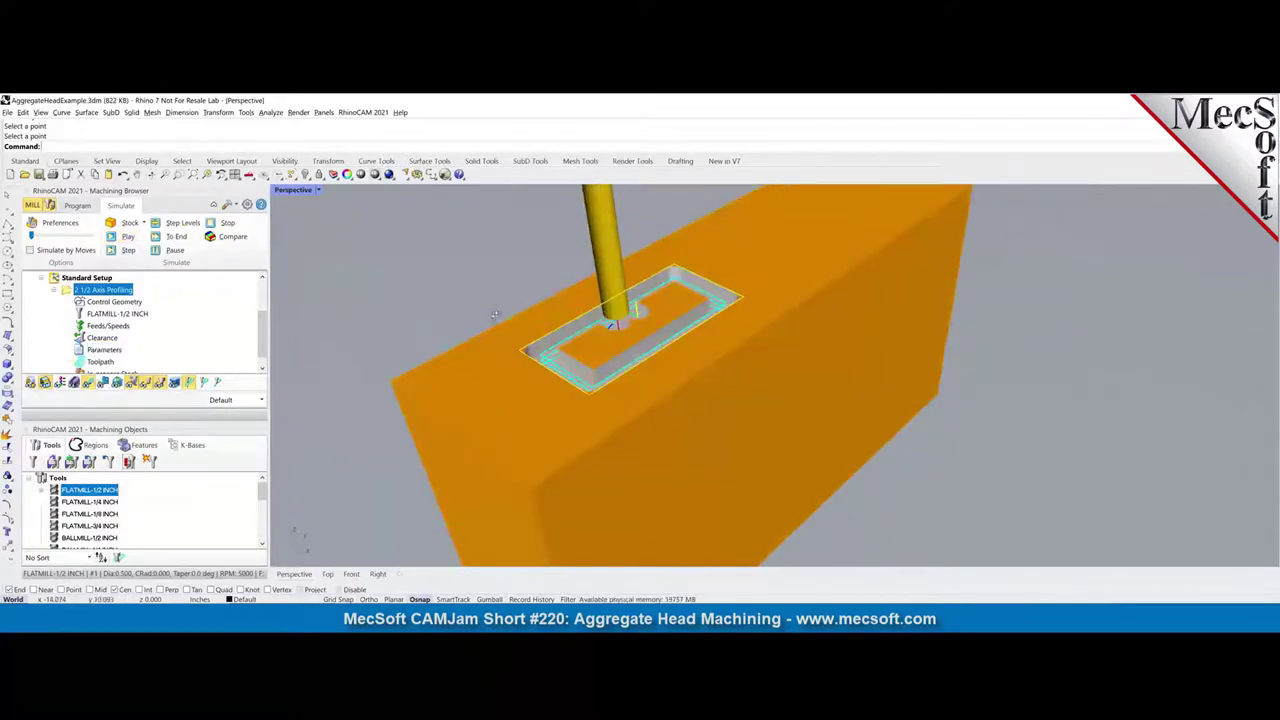
right_click_drag(494, 316, 475, 381)
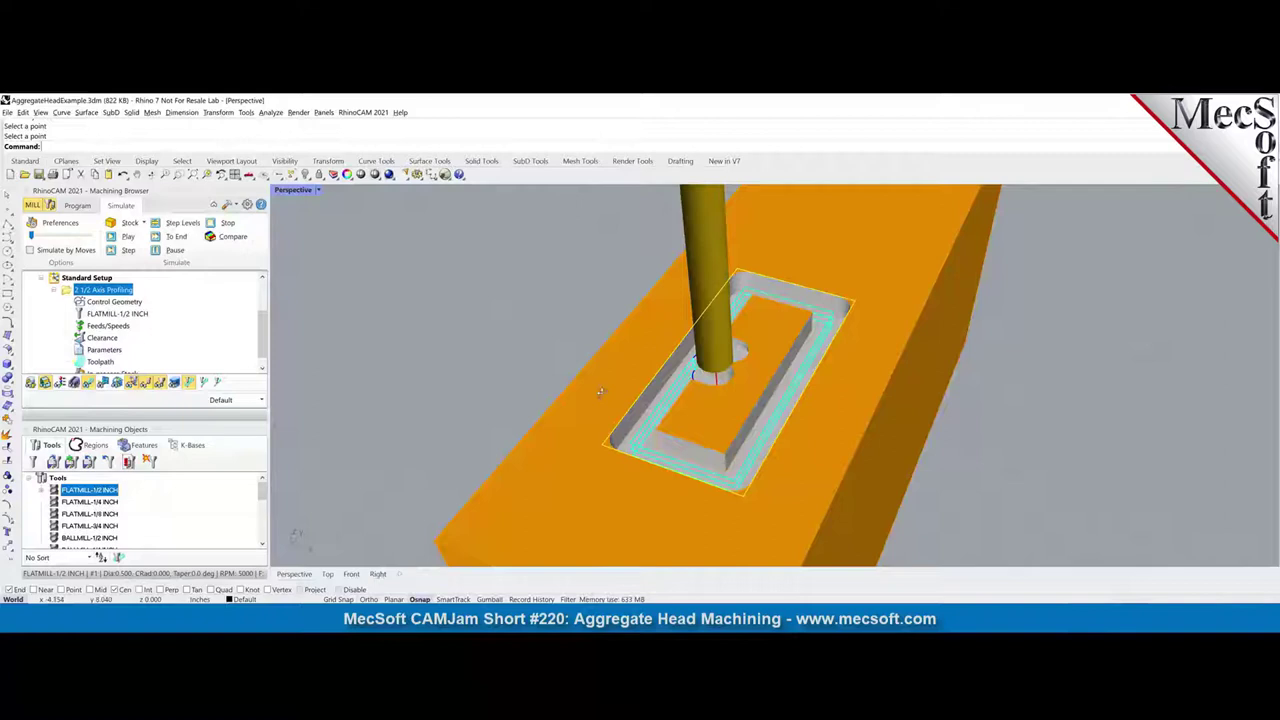
right_click_drag(603, 393, 748, 394)
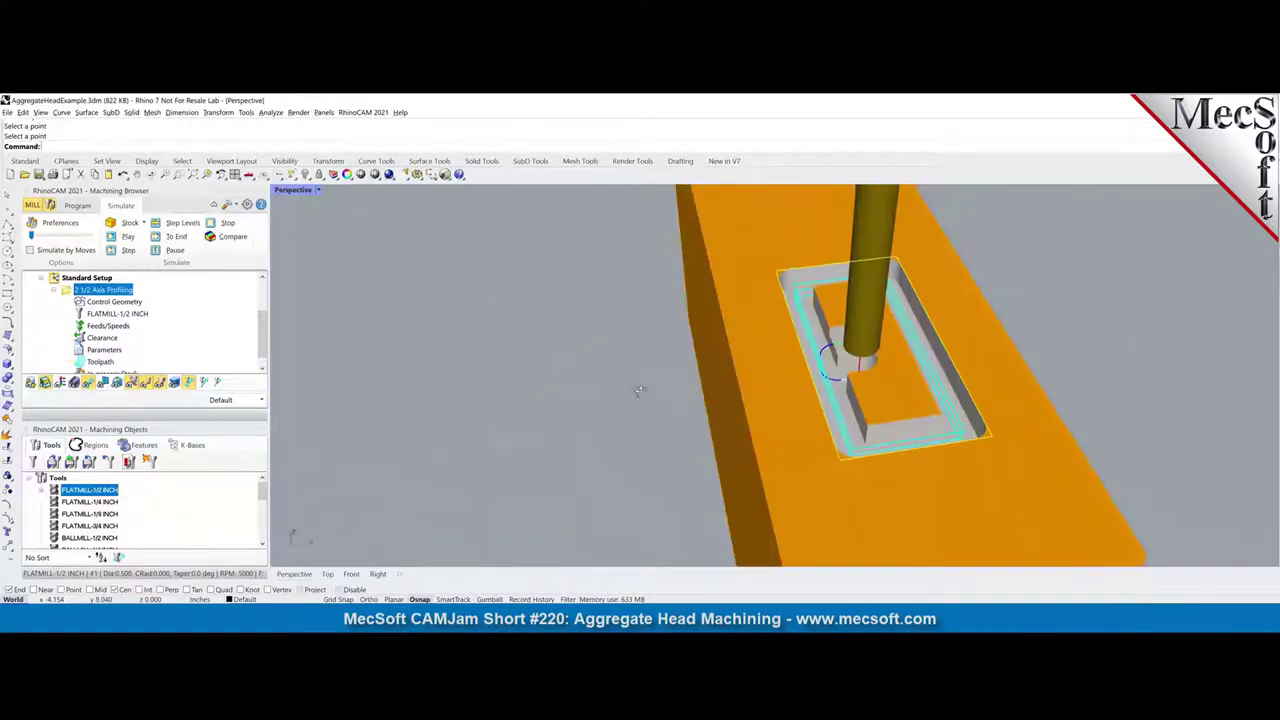
left_click(104, 349)
double_click(104, 349)
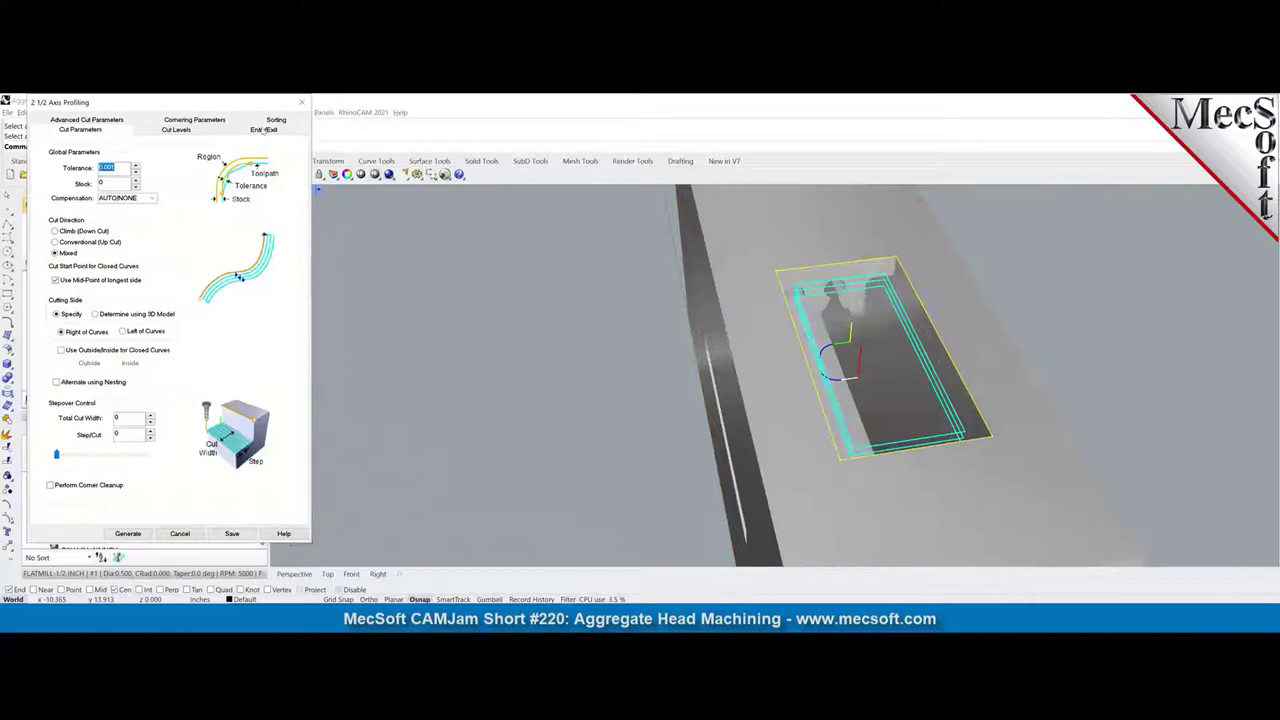
Set the profiling entry motion to Along Path and regenerate the toolpath
left_click(265, 130)
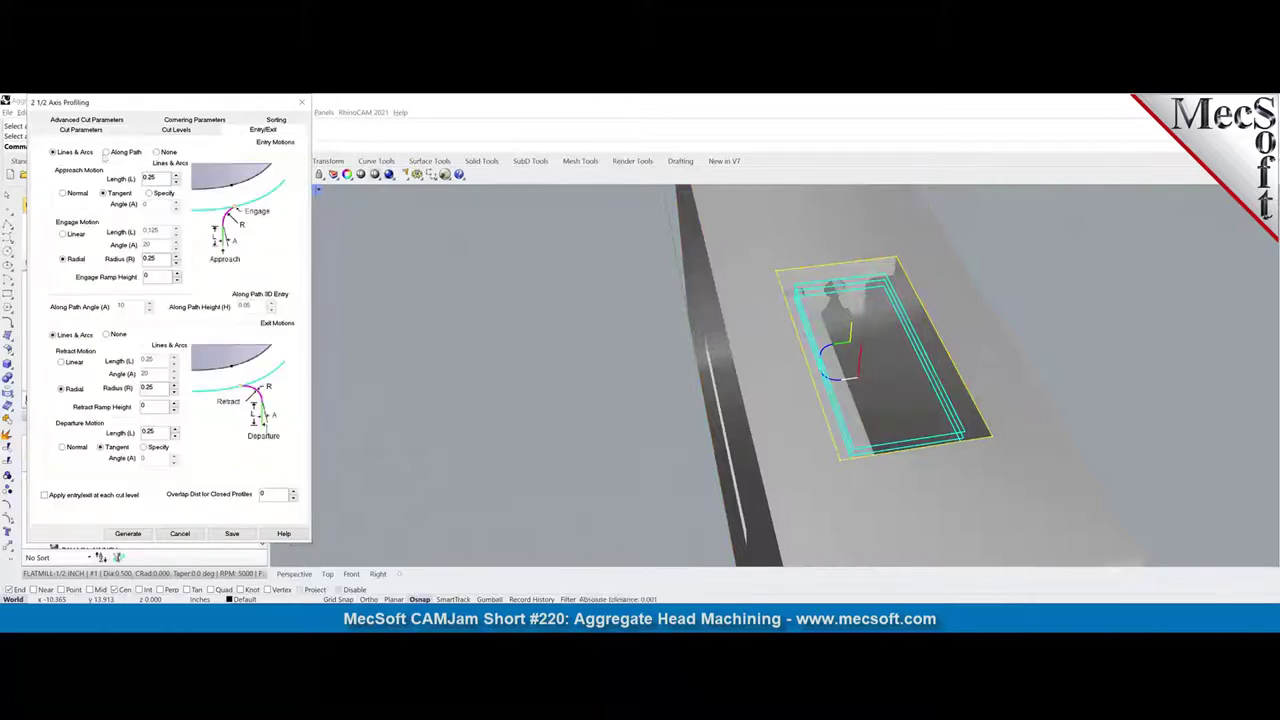
left_click(107, 152)
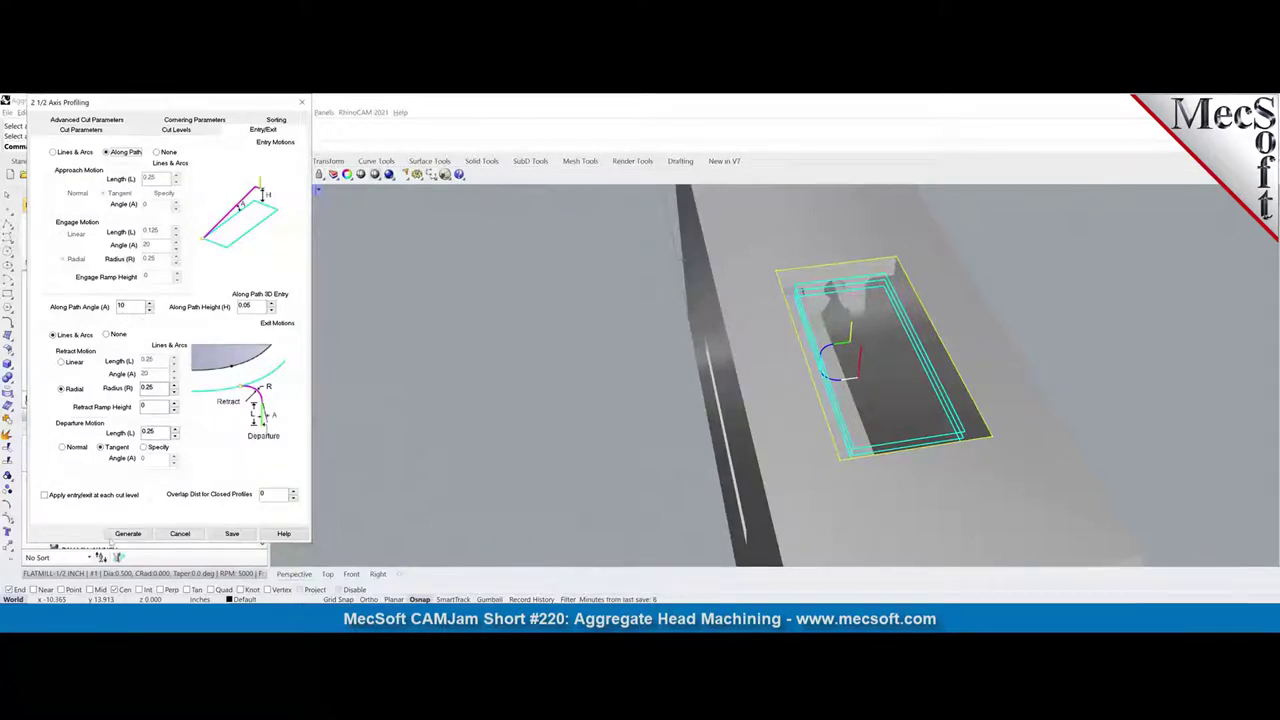
left_click(128, 535)
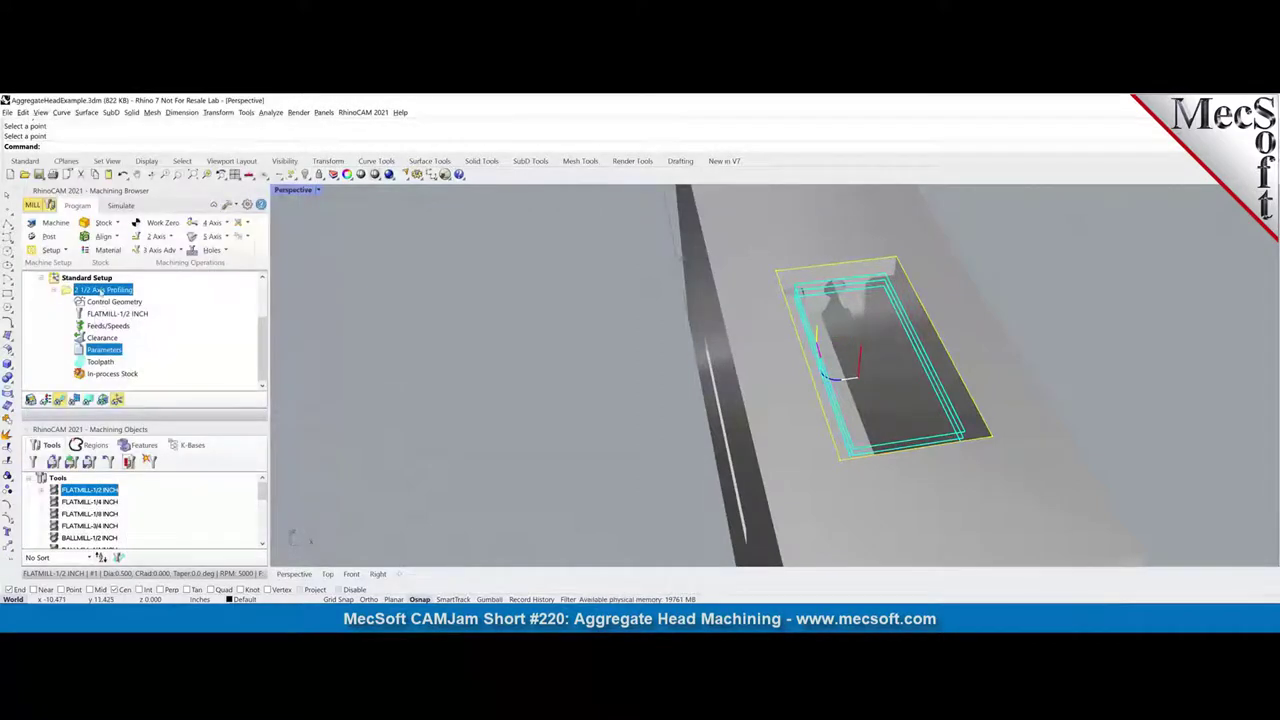
Simulate the regenerated pocket cut, then return to the Program tab with the simulated stock cleared
right_click(100, 291)
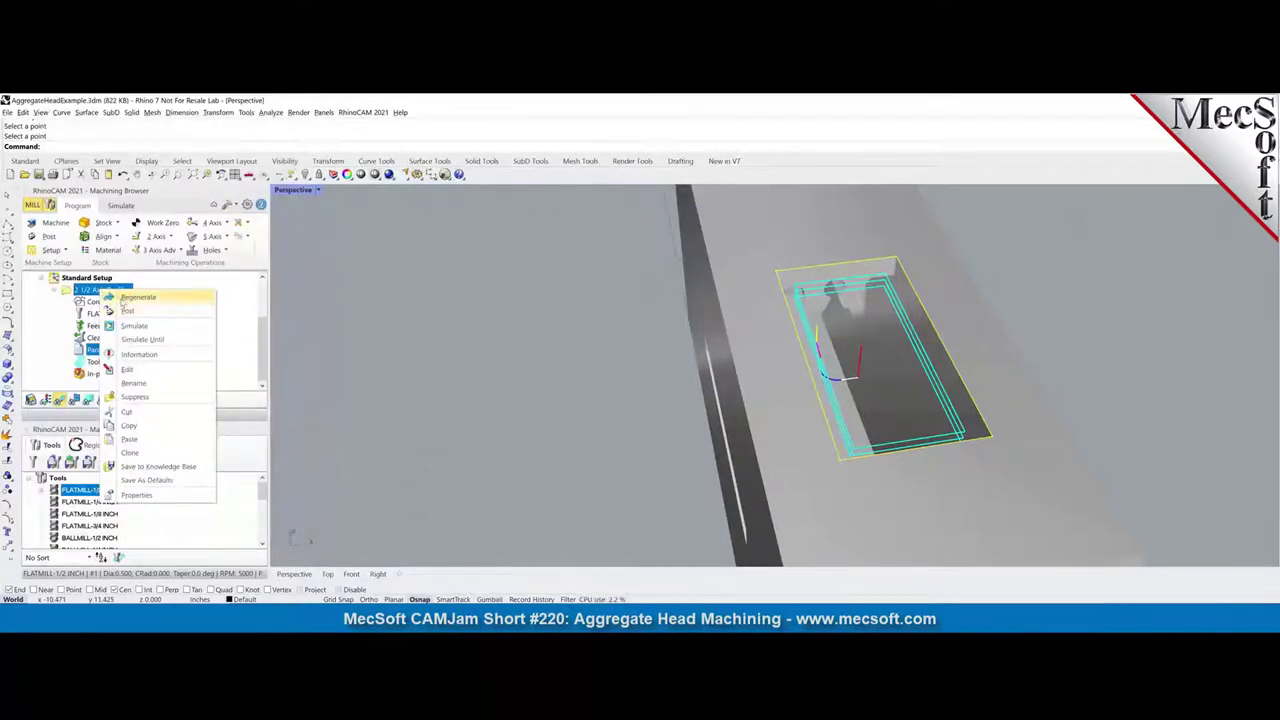
left_click(130, 326)
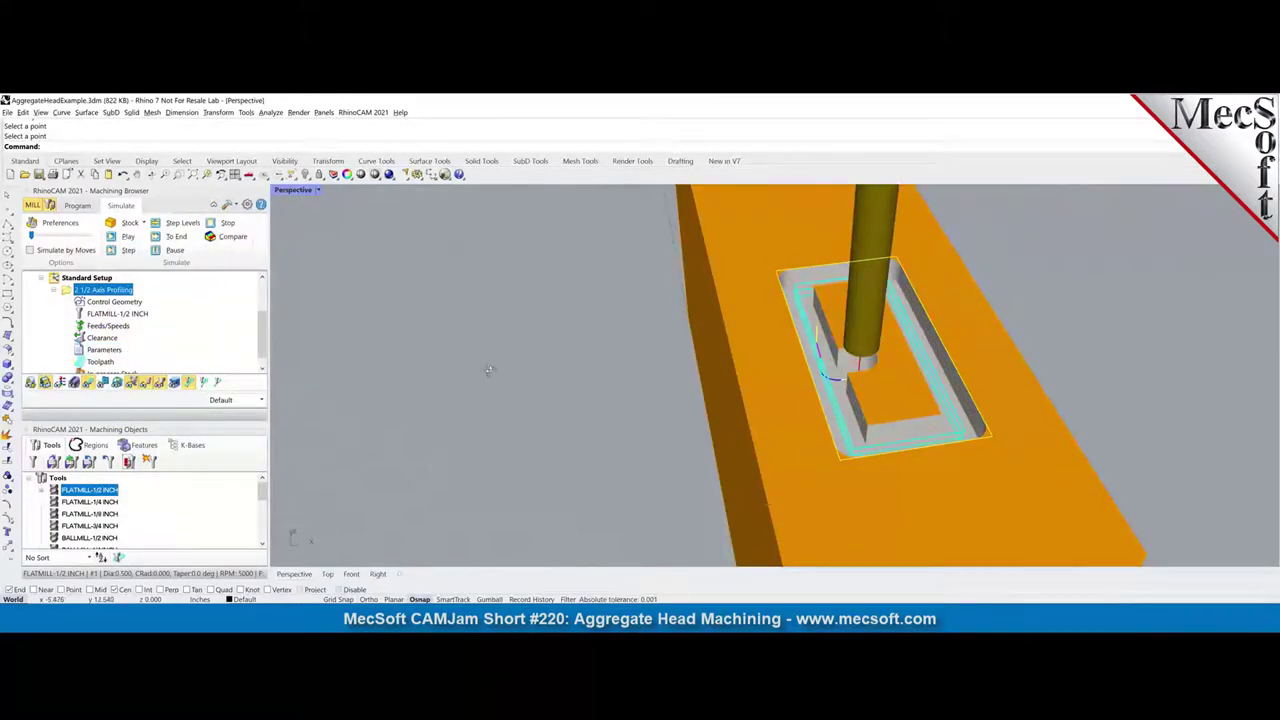
right_click_drag(489, 370, 430, 388)
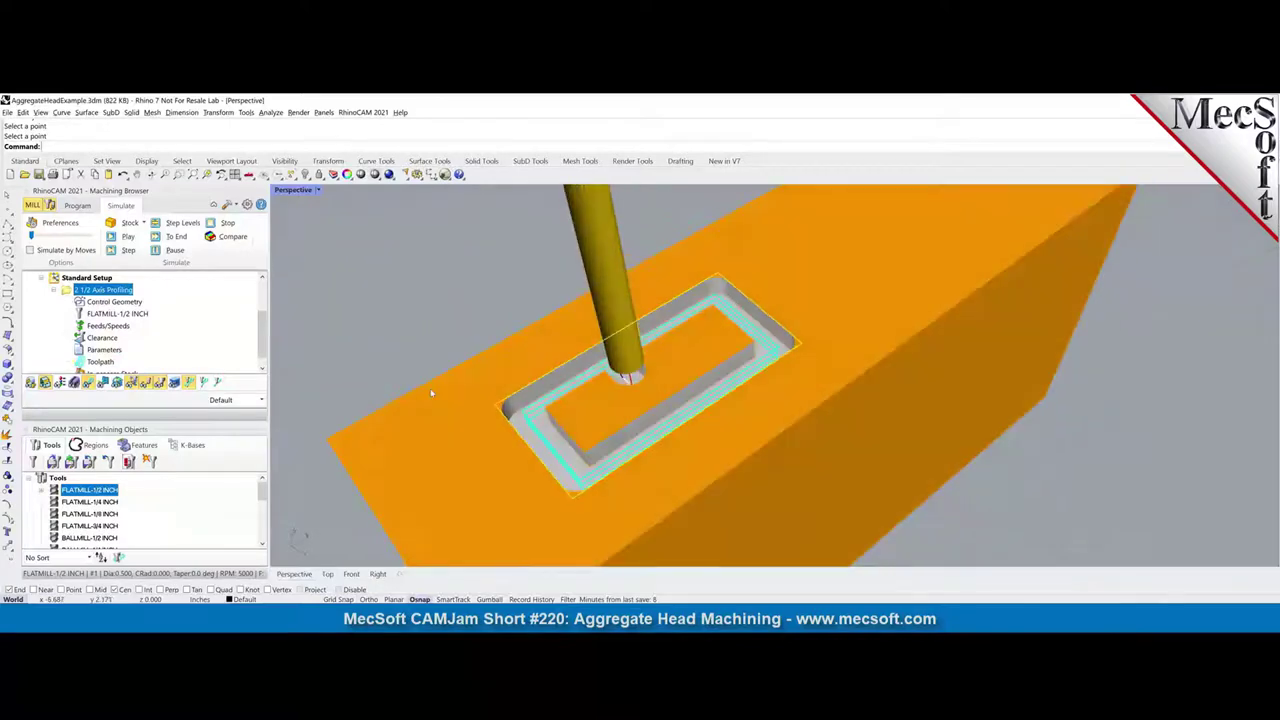
scroll(430, 388, "up", 3)
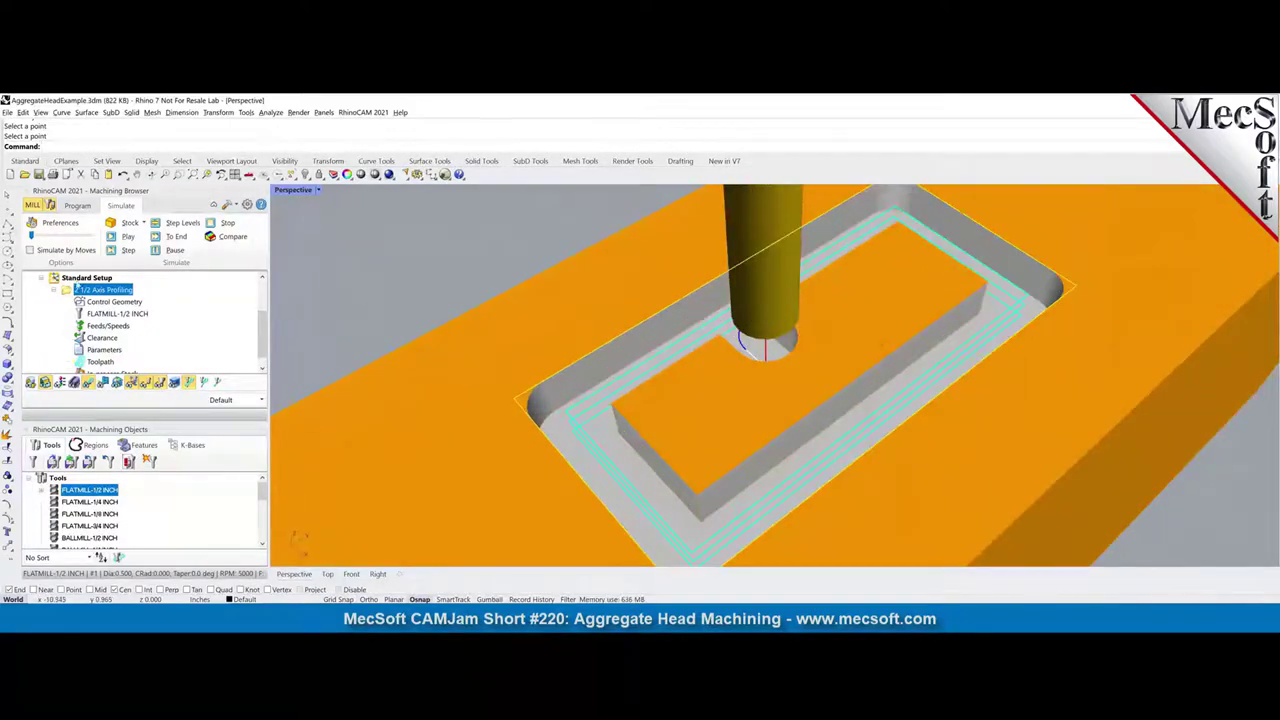
left_click(77, 205)
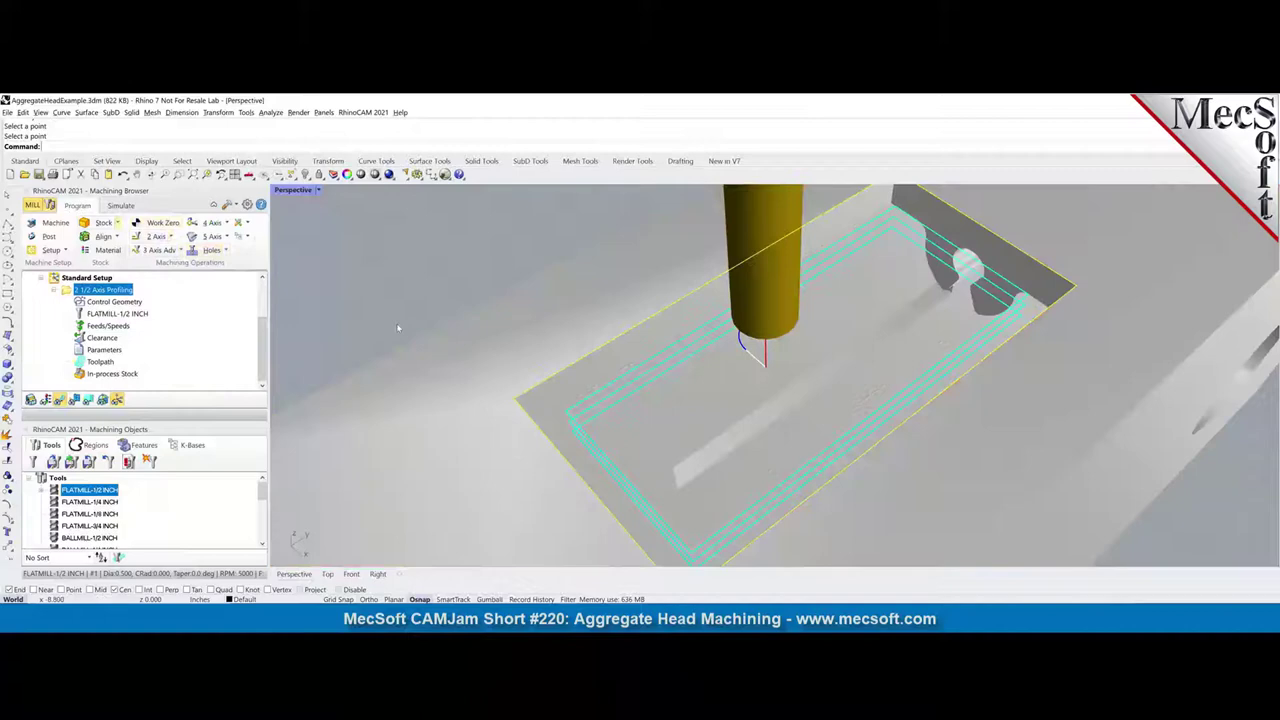
right_click_drag(470, 330, 400, 390)
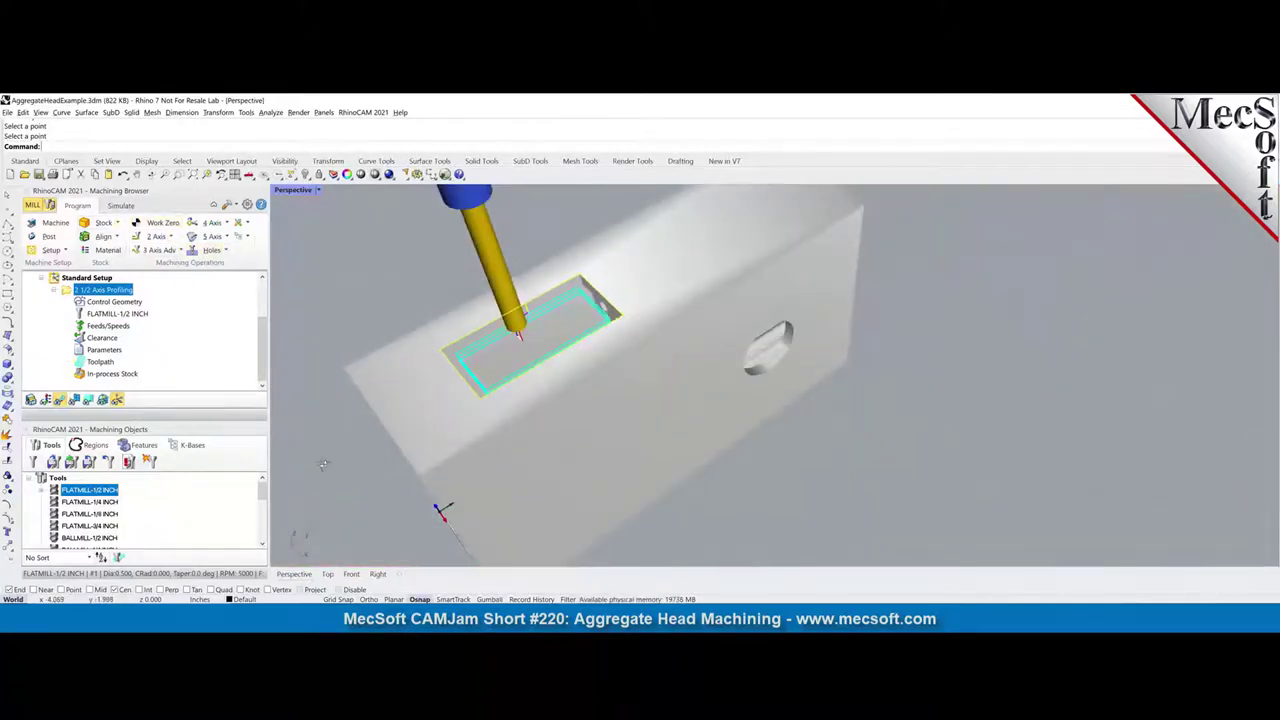
right_click_drag(334, 457, 340, 402)
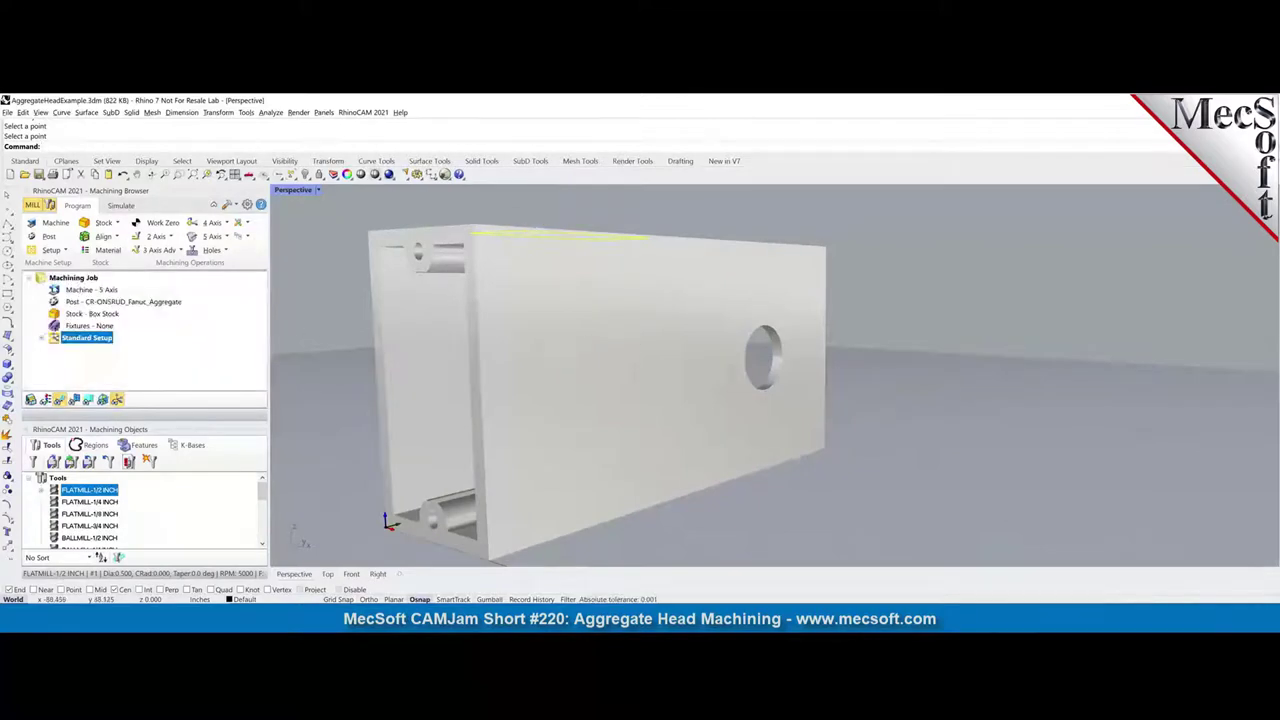
Create Setup 2 below Standard Setup with a 90° spin angle
left_click(65, 250)
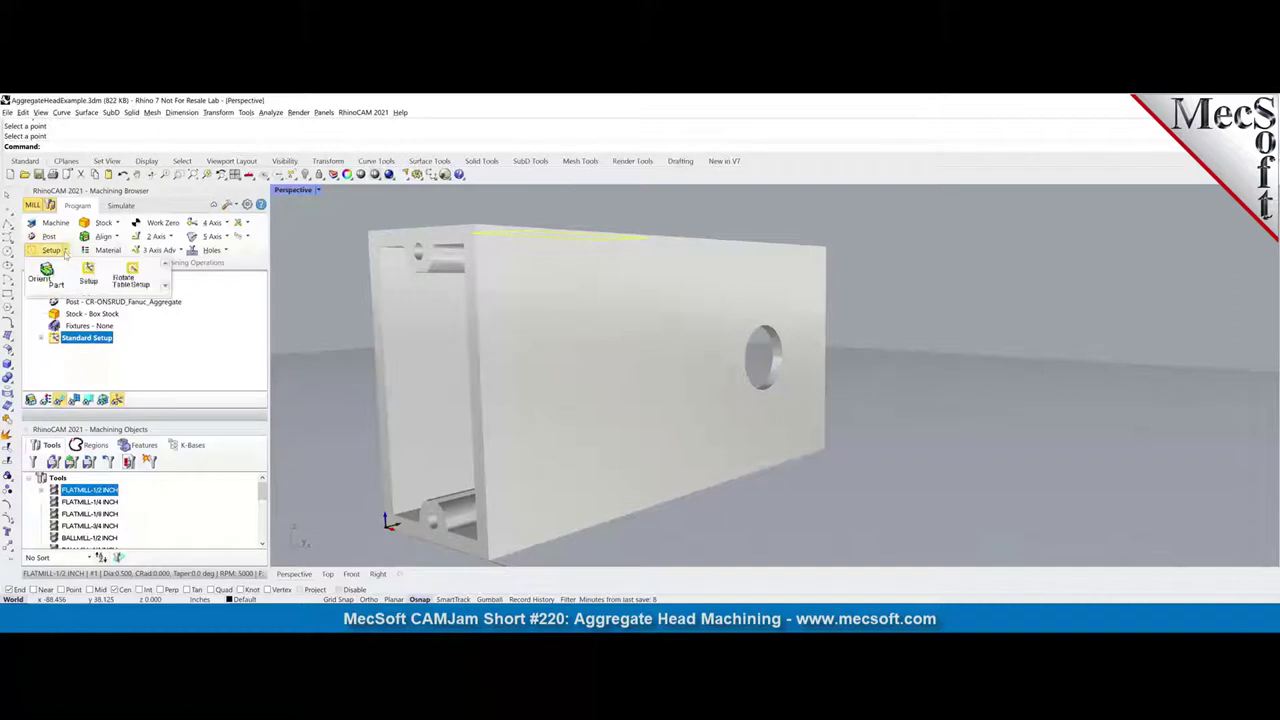
left_click(88, 272)
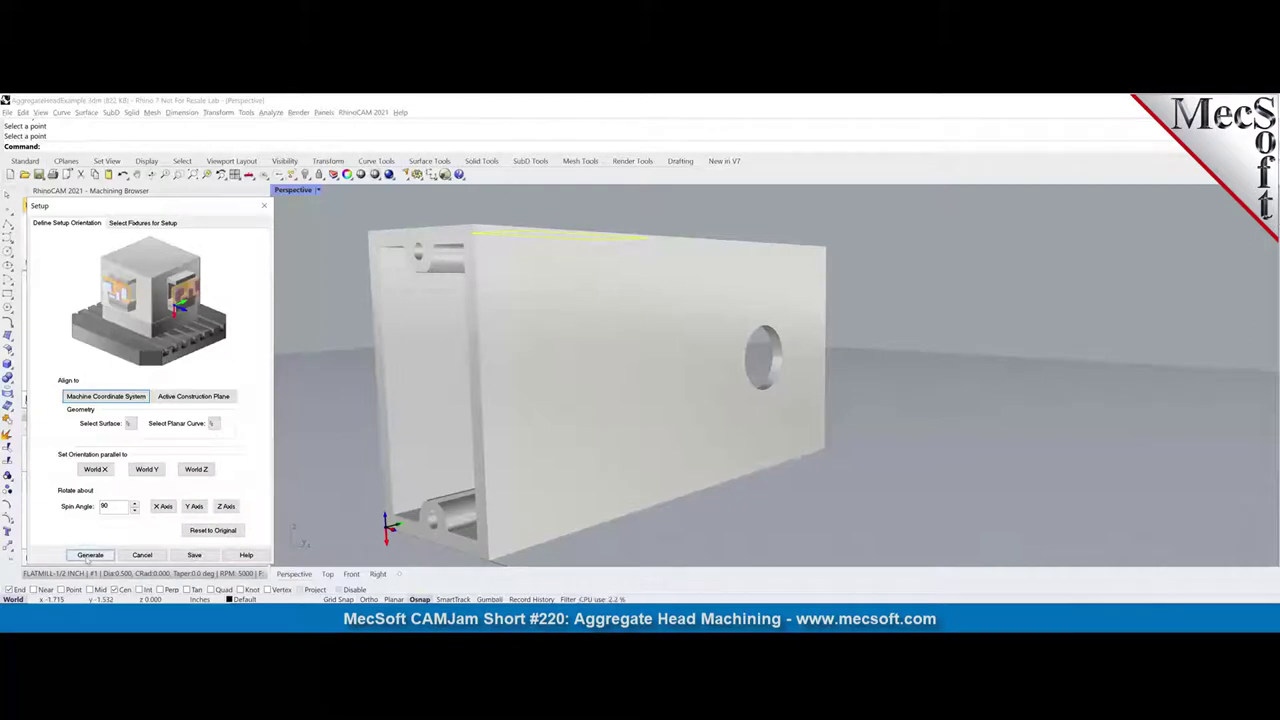
left_click(90, 556)
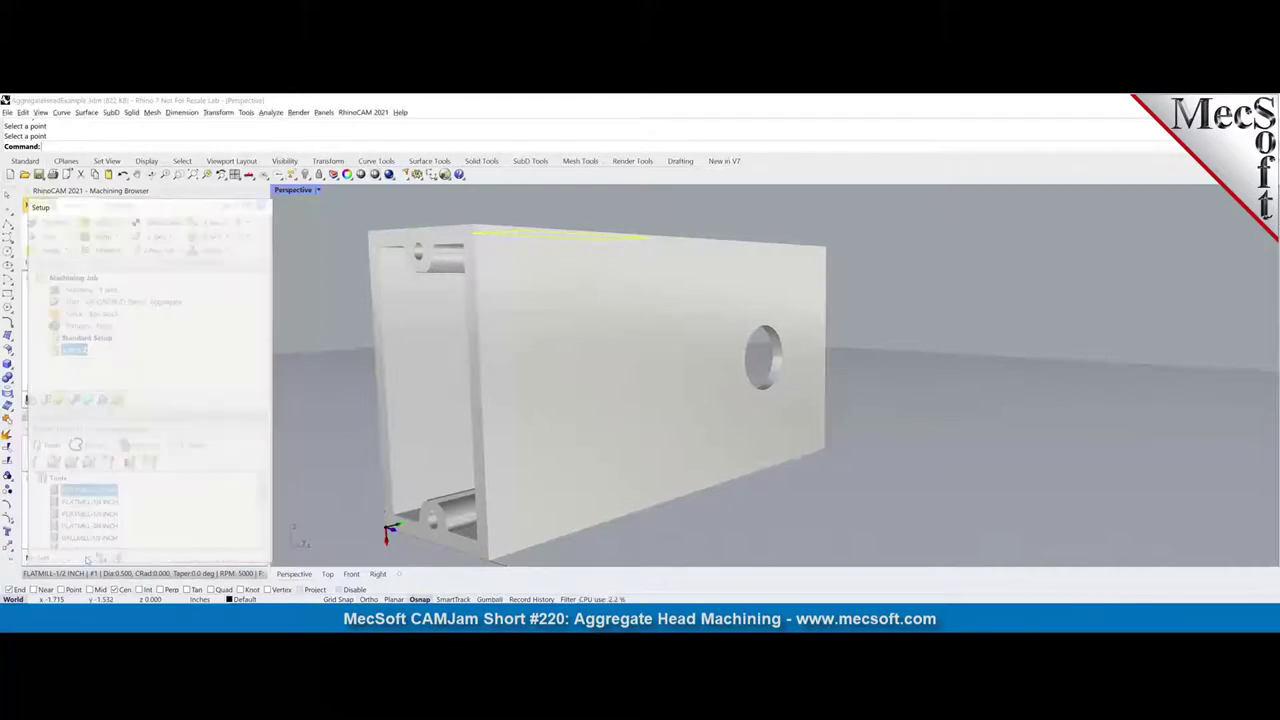
Rename Setup 2 to 'Setup Rotated by 90'
right_click(67, 354)
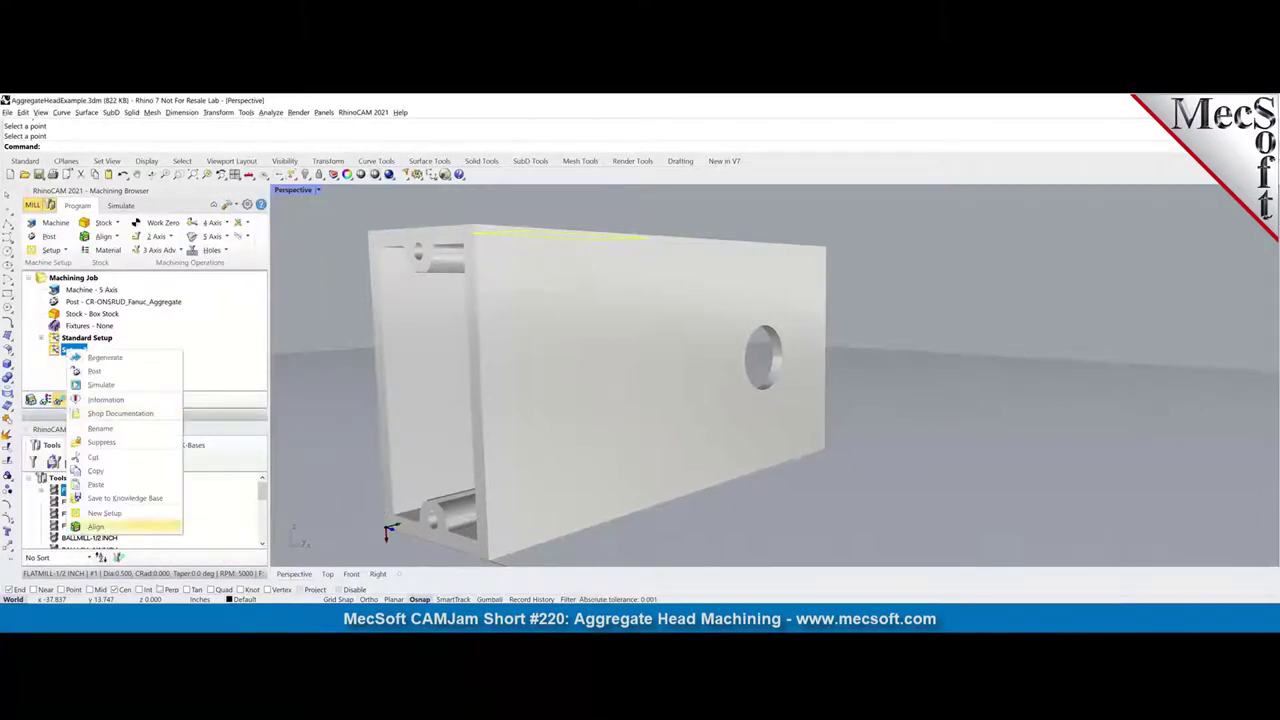
left_click(113, 429)
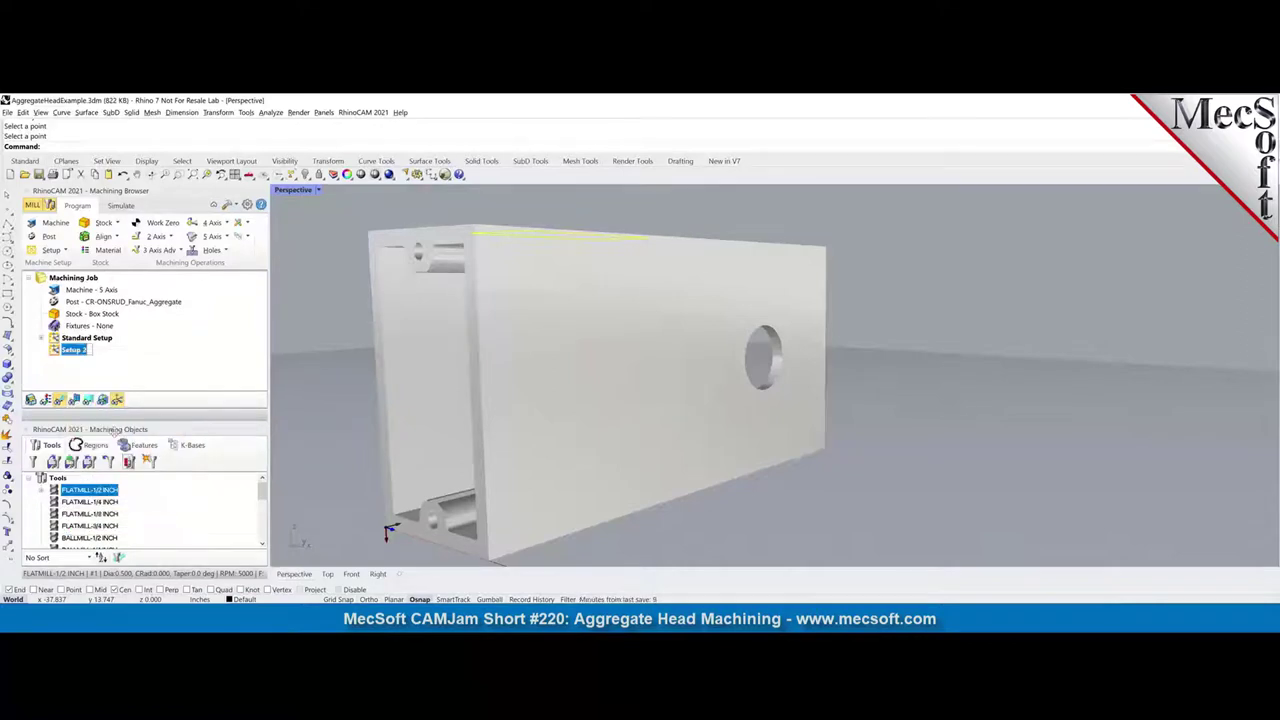
type("Setup Rotate")
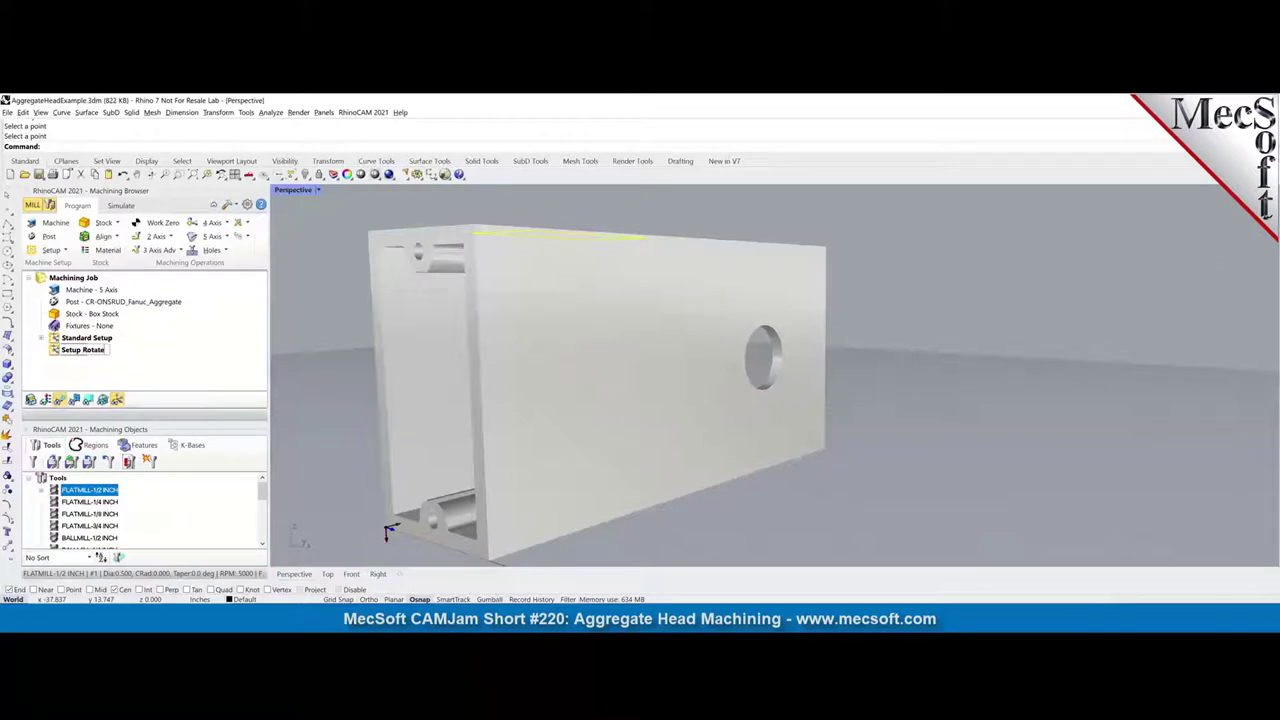
type("d by 90")
key("Return")
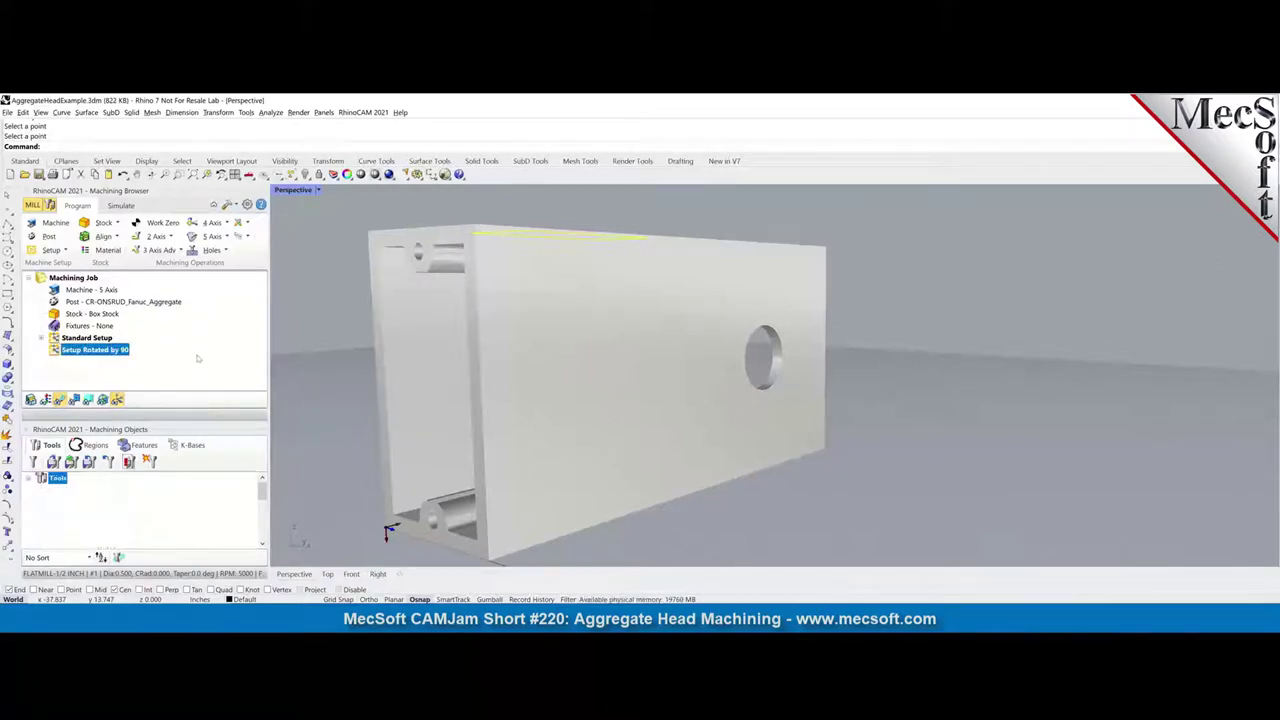
Expand Standard Setup and select its 2 1/2 Axis Profiling operation
left_click(77, 340)
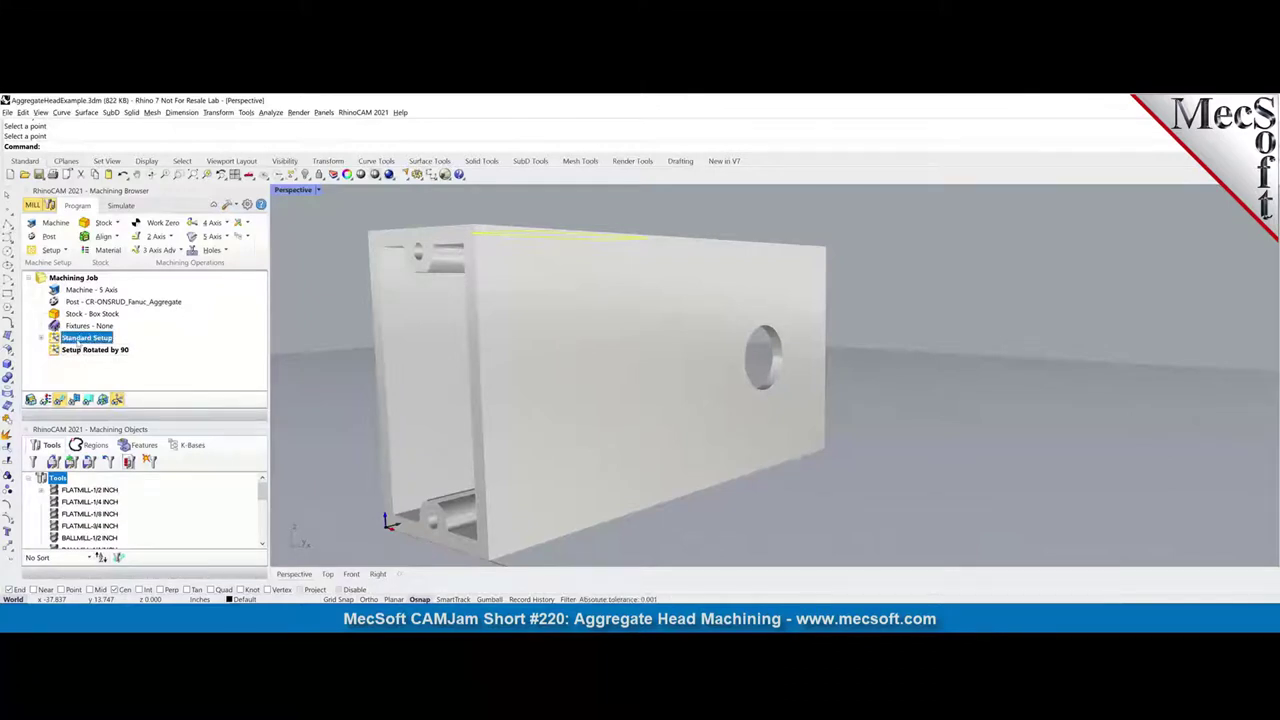
left_click(41, 340)
left_click(92, 290)
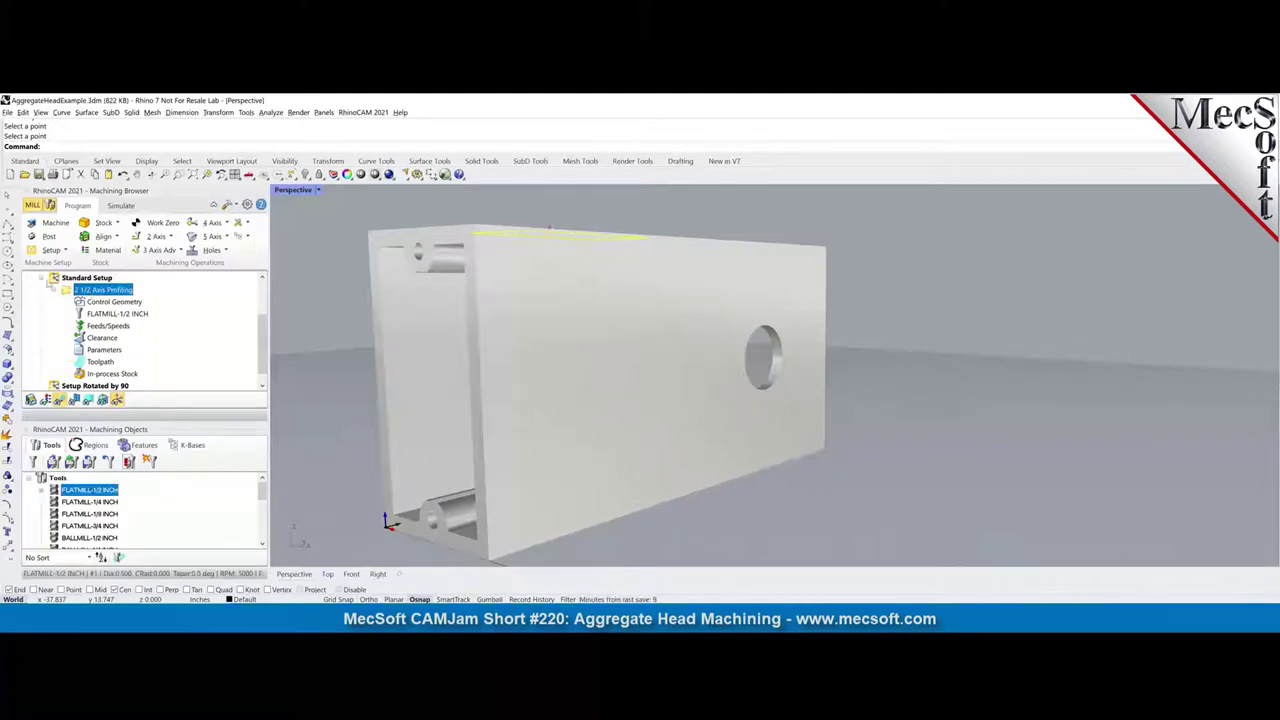
Collapse the Standard Setup operation and expand Setup Rotated by 90 to show its operations
left_click(56, 289)
left_click(95, 350)
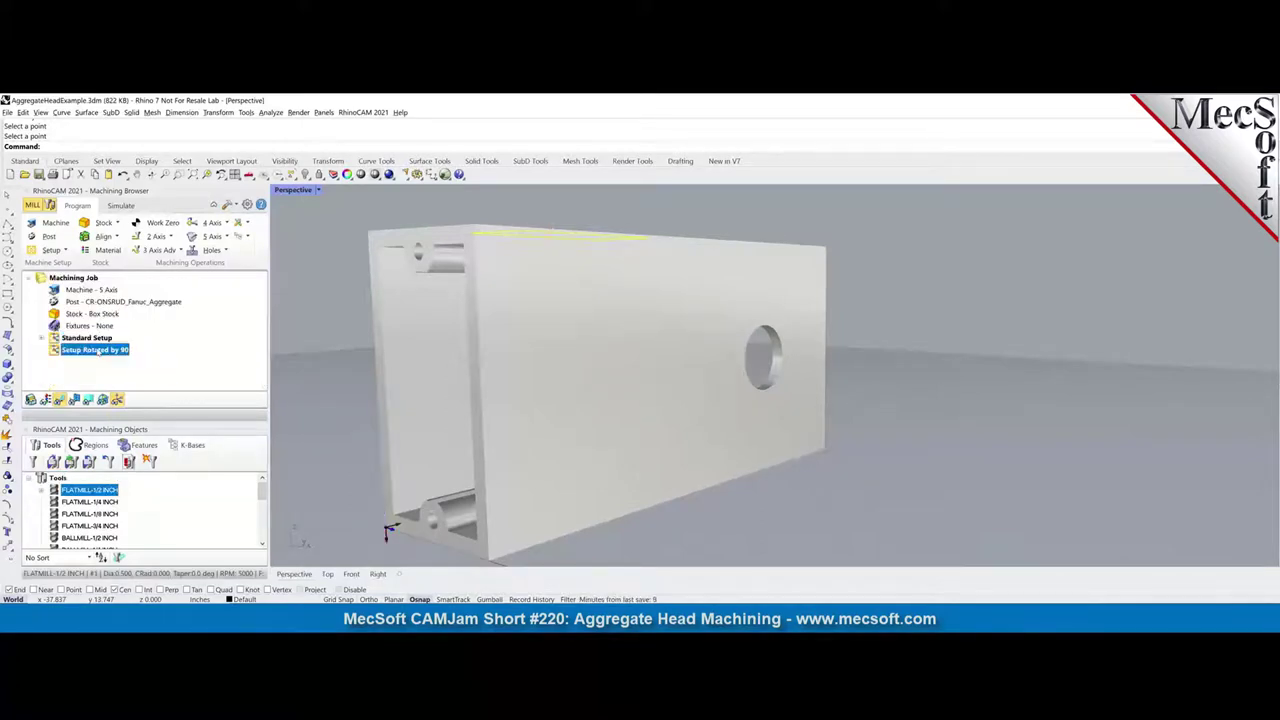
left_click(44, 351)
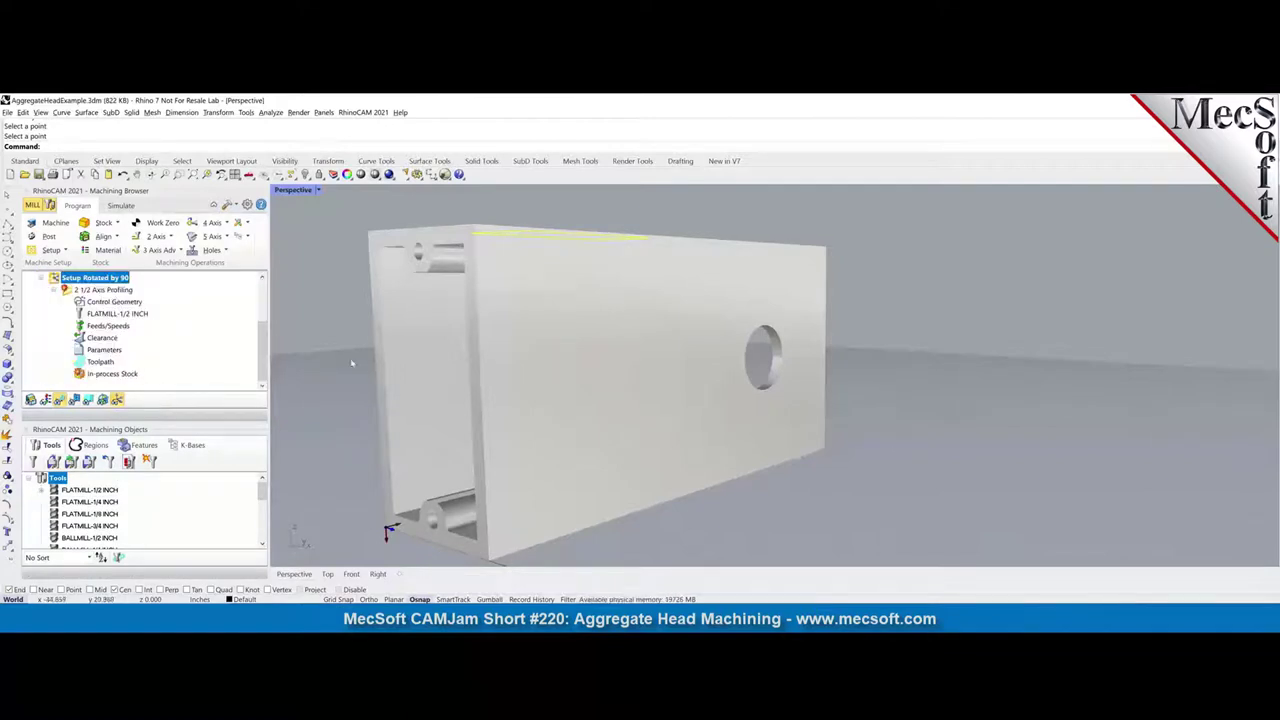
mouse_move(391, 367)
right_mouse_down()
mouse_move(440, 364)
mouse_move(405, 357)
mouse_move(418, 353)
mouse_move(392, 380)
right_mouse_up()
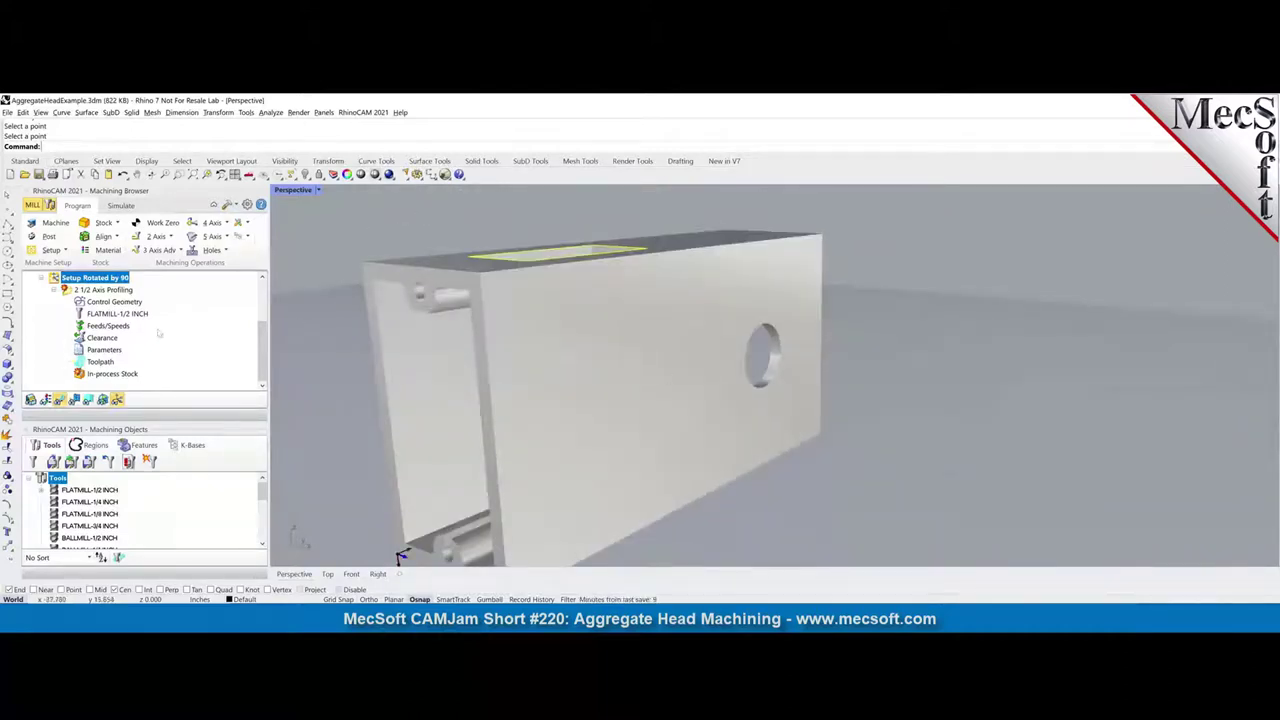
Replace the control geometry with the round side hole's edge and generate the profiling toolpath
left_click(89, 304)
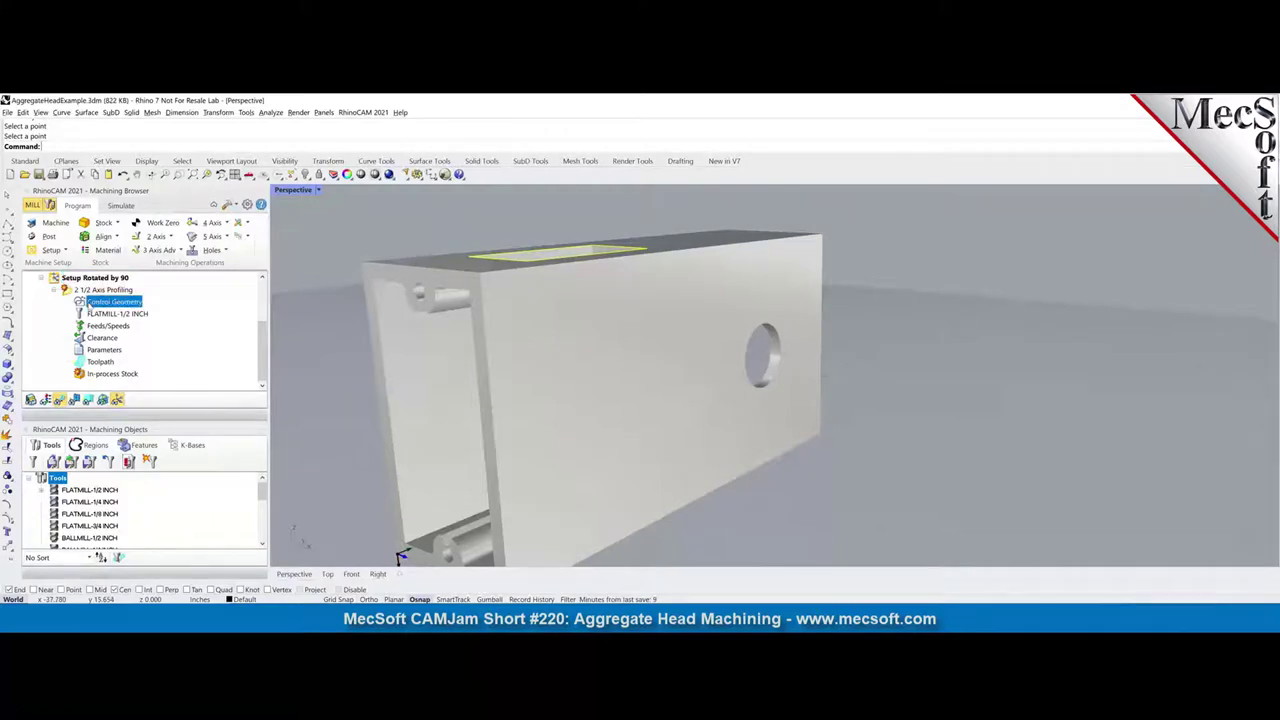
double_click(89, 304)
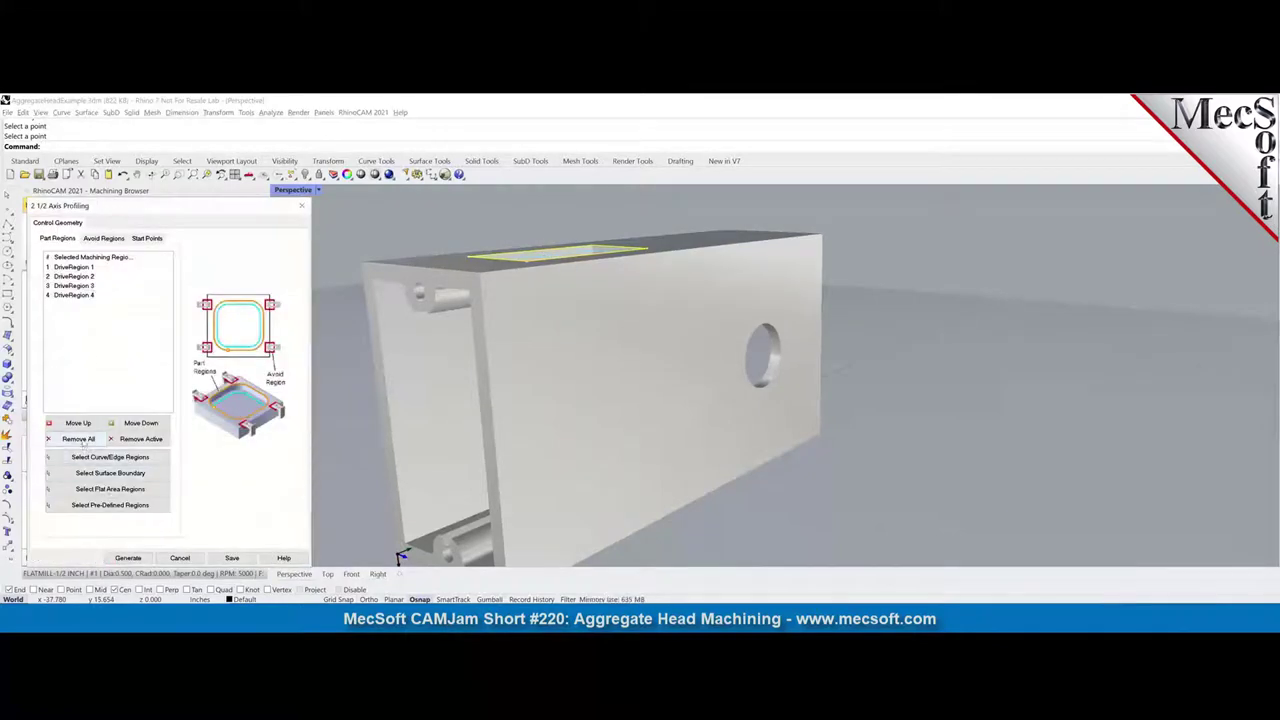
left_click(80, 440)
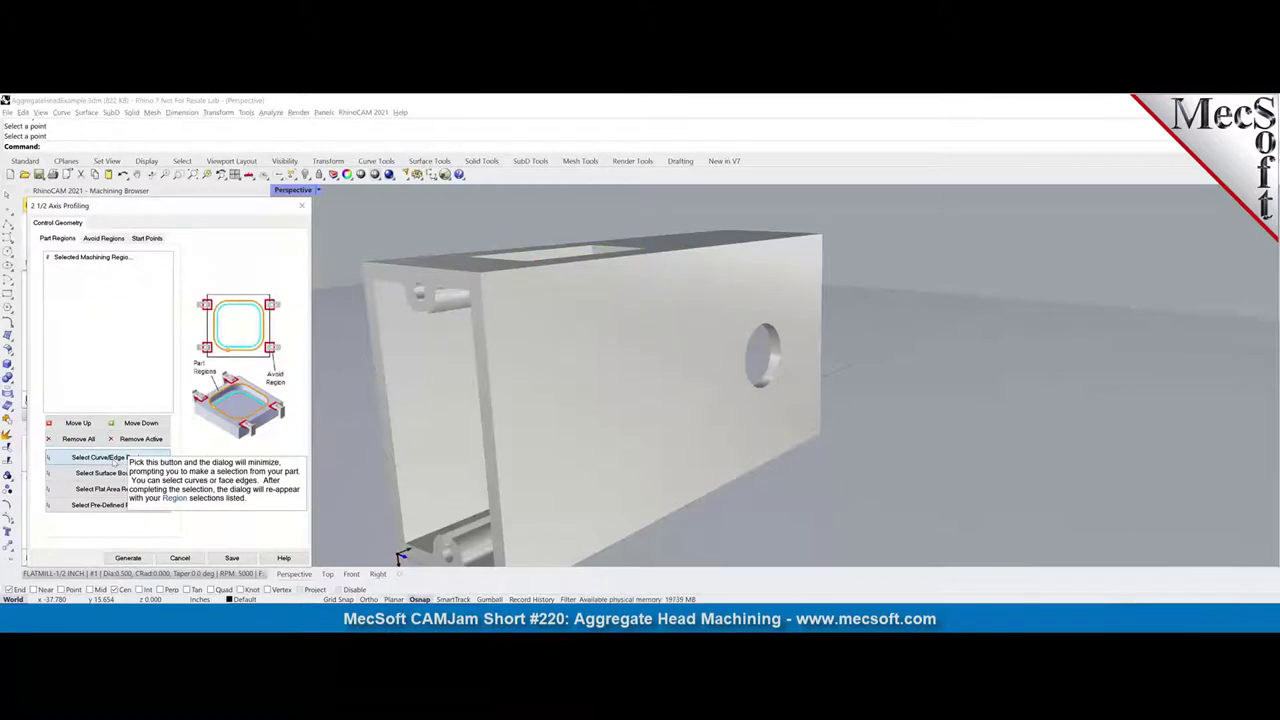
left_click(100, 457)
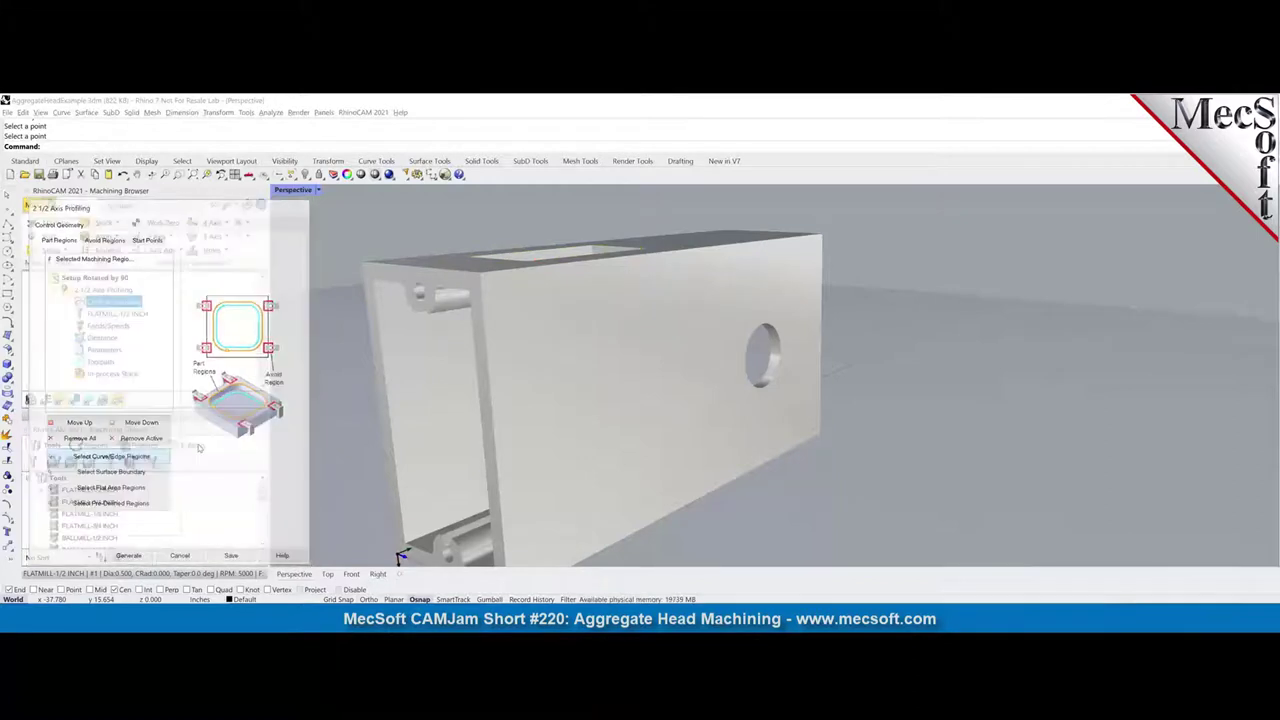
left_click(769, 330)
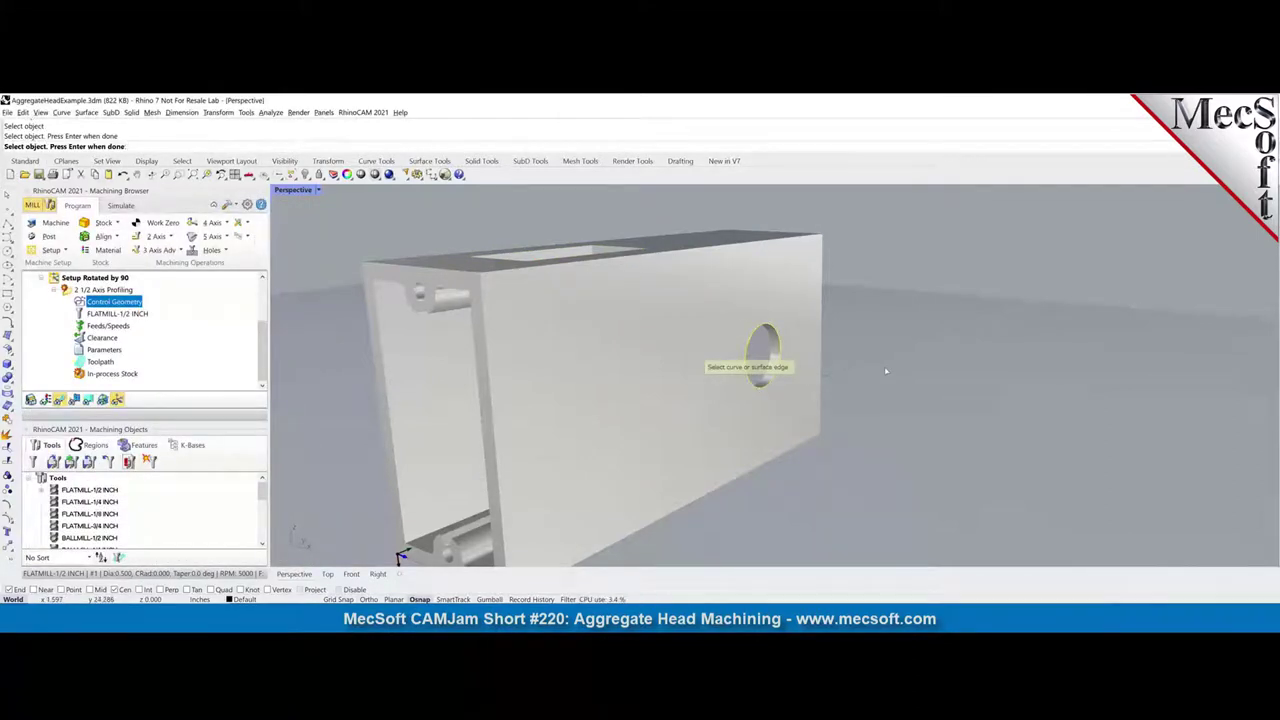
key("Return")
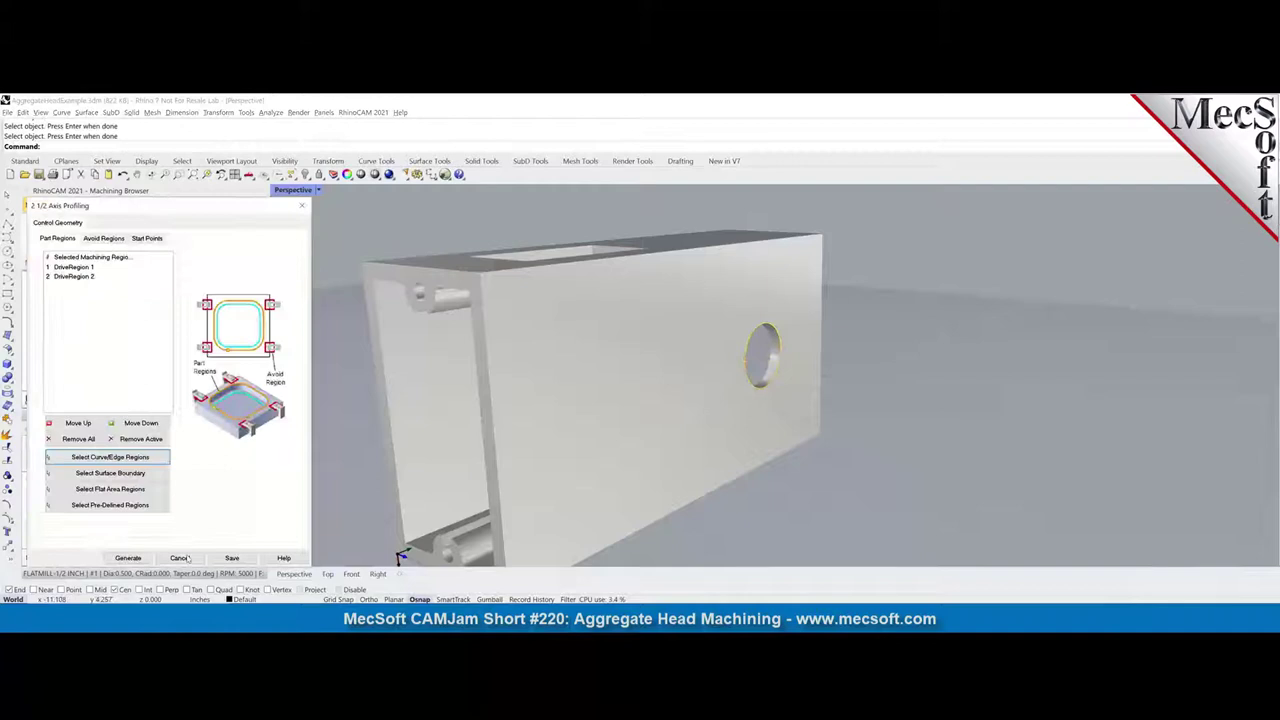
left_click(128, 558)
right_click_drag(686, 360, 600, 360)
scroll(648, 341, "down", 3)
scroll(640, 360, "up", 5)
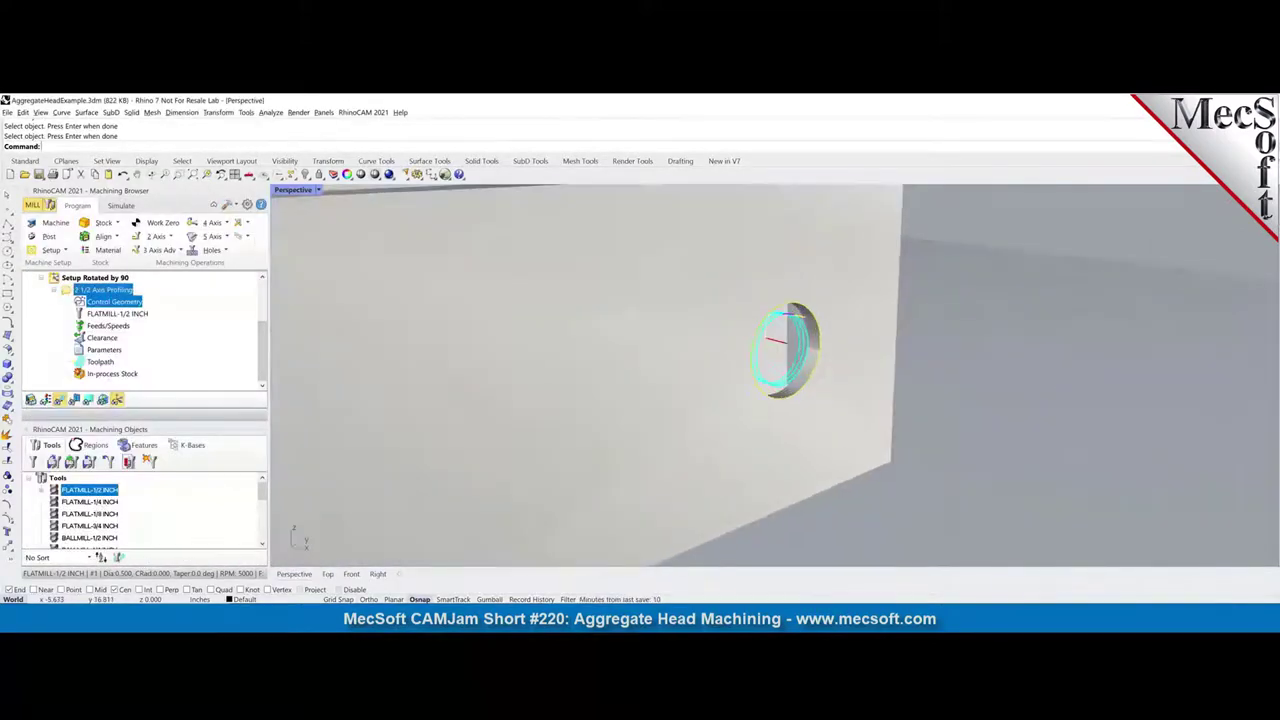
Simulate Setup Rotated by 90 machining the side hole into the stock
left_click(95, 277)
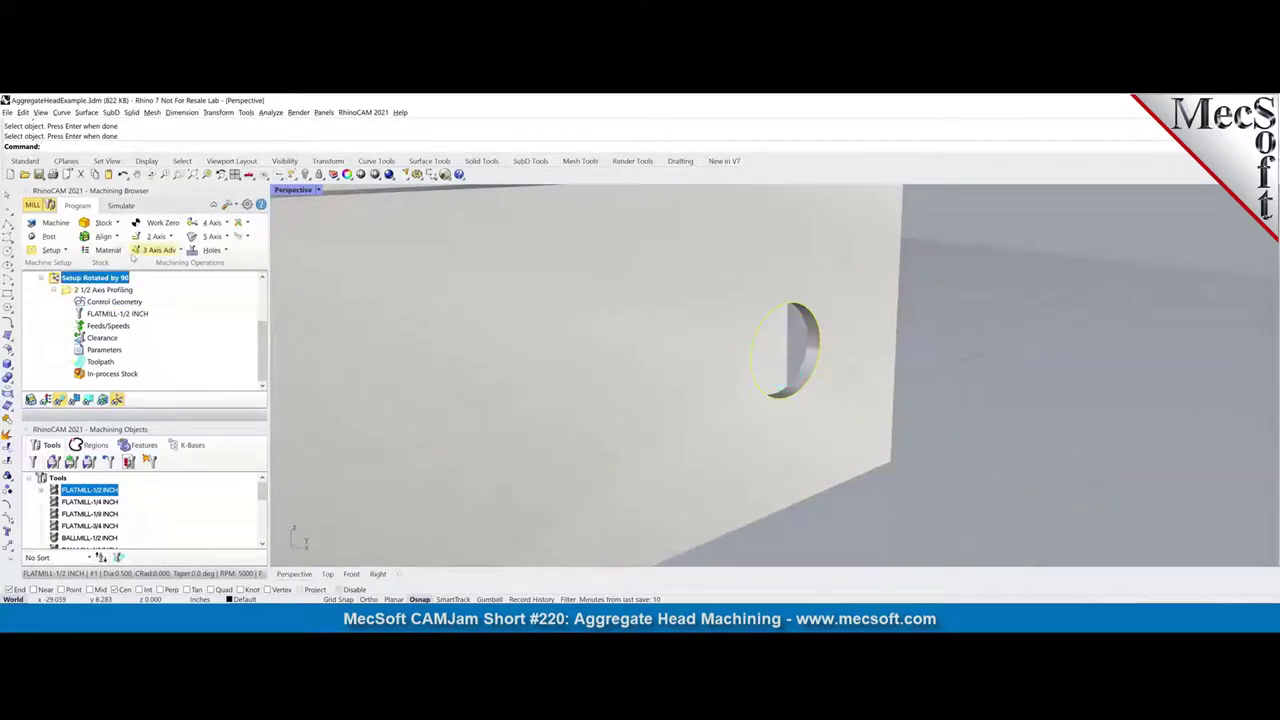
left_click(121, 206)
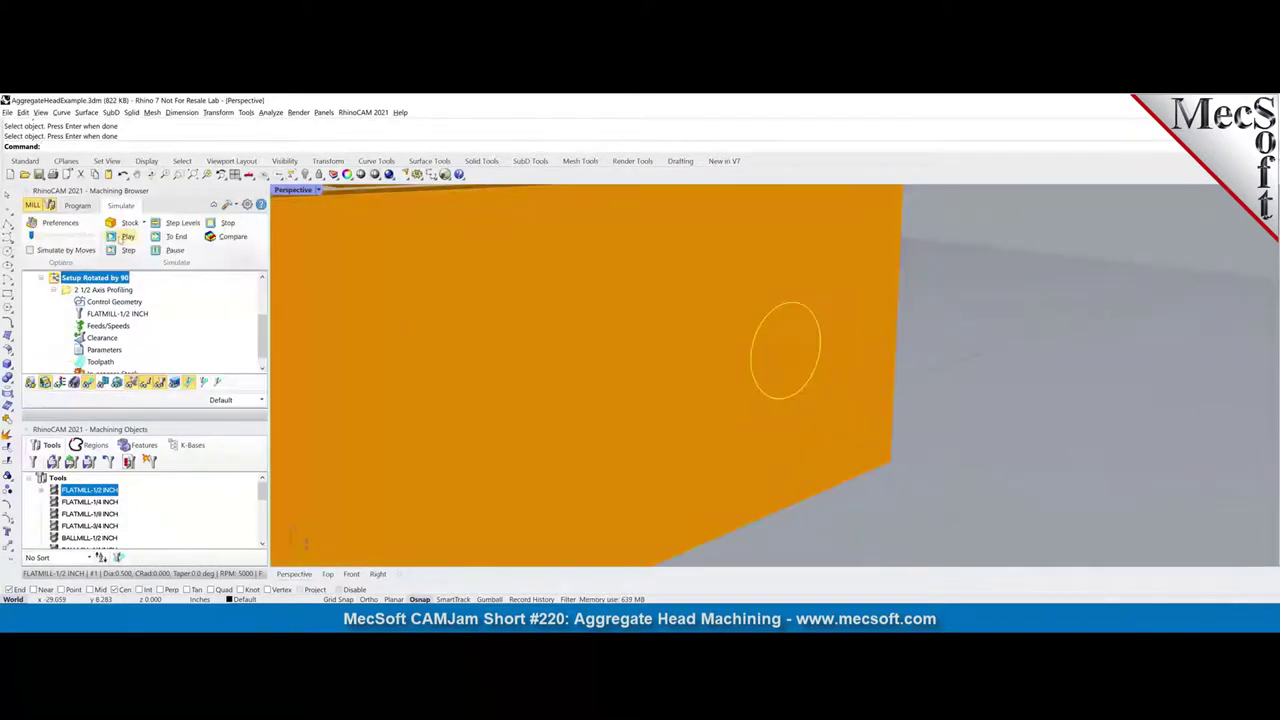
left_click(127, 236)
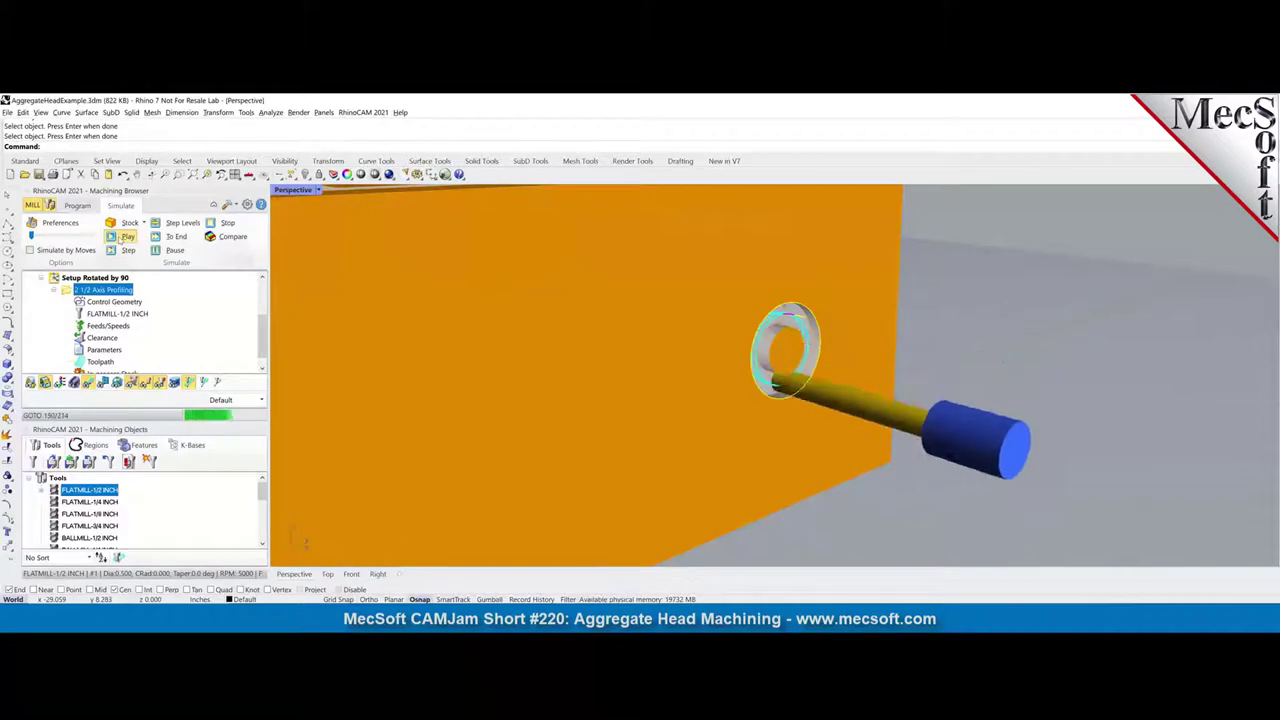
scroll(414, 260, "down", 6)
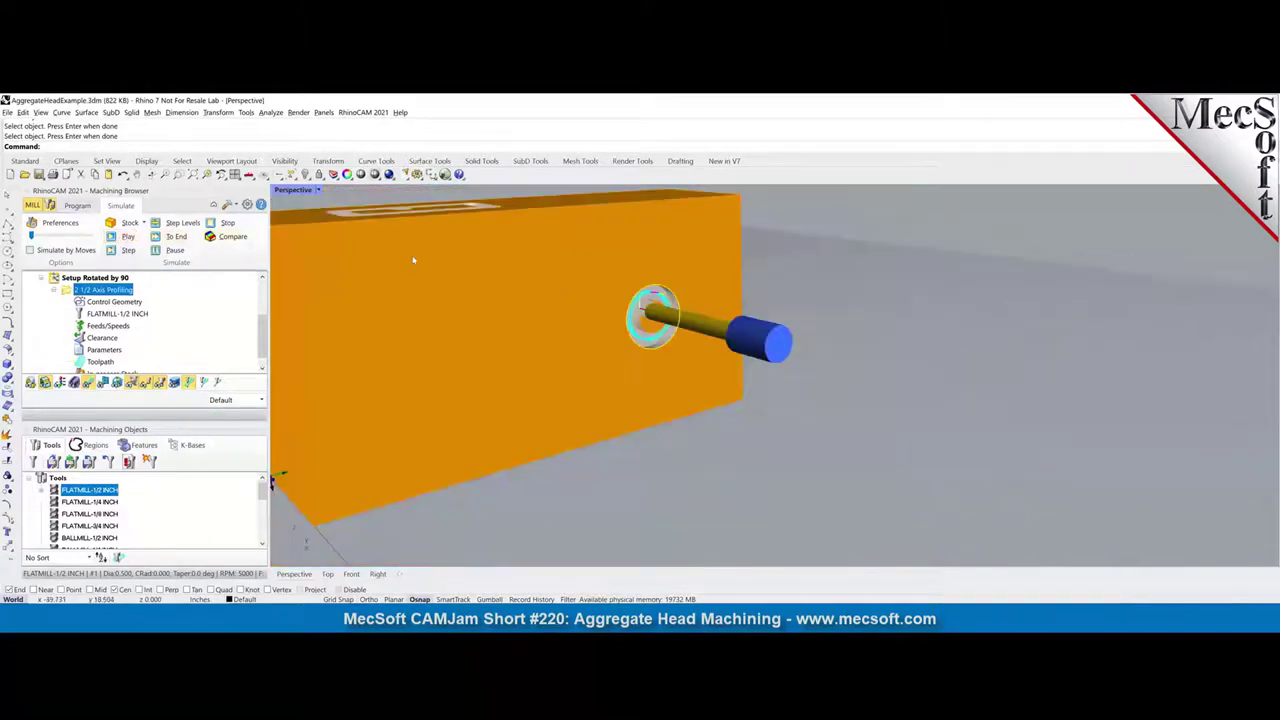
right_click_drag(384, 238, 372, 292)
Return to the Program tab and zoom extents to fit the whole part
left_click(77, 205)
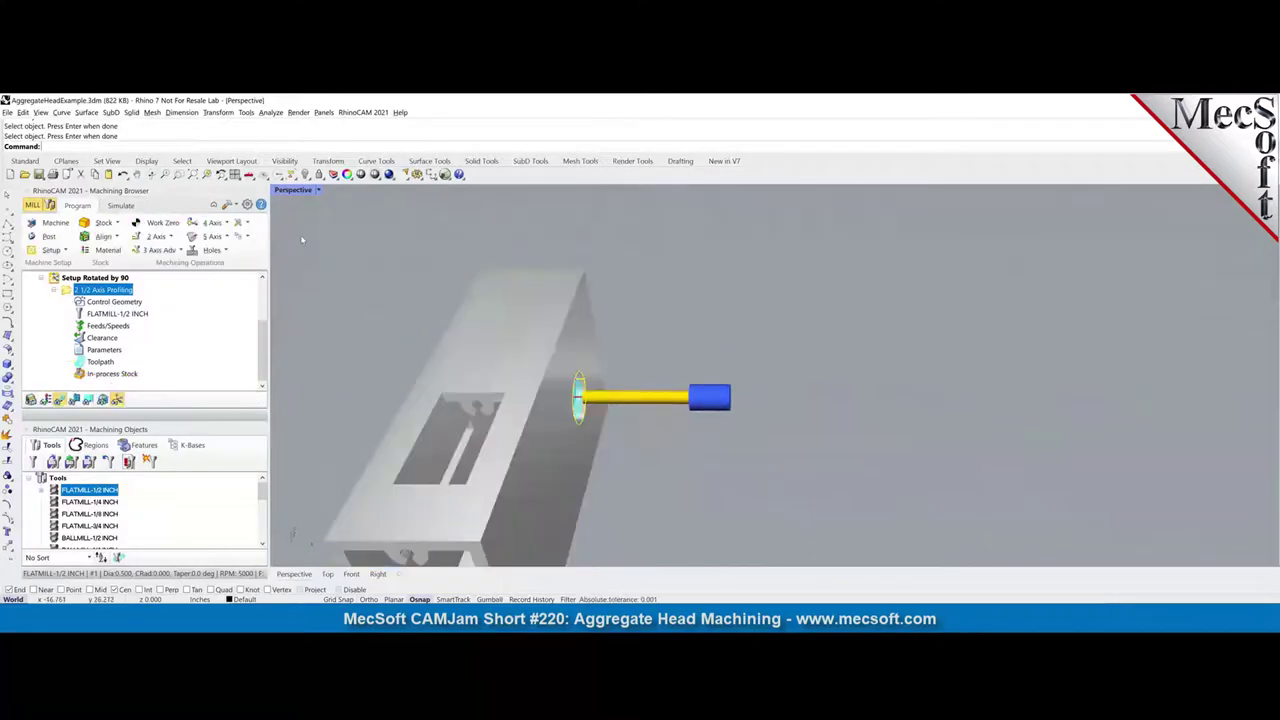
left_click(192, 174)
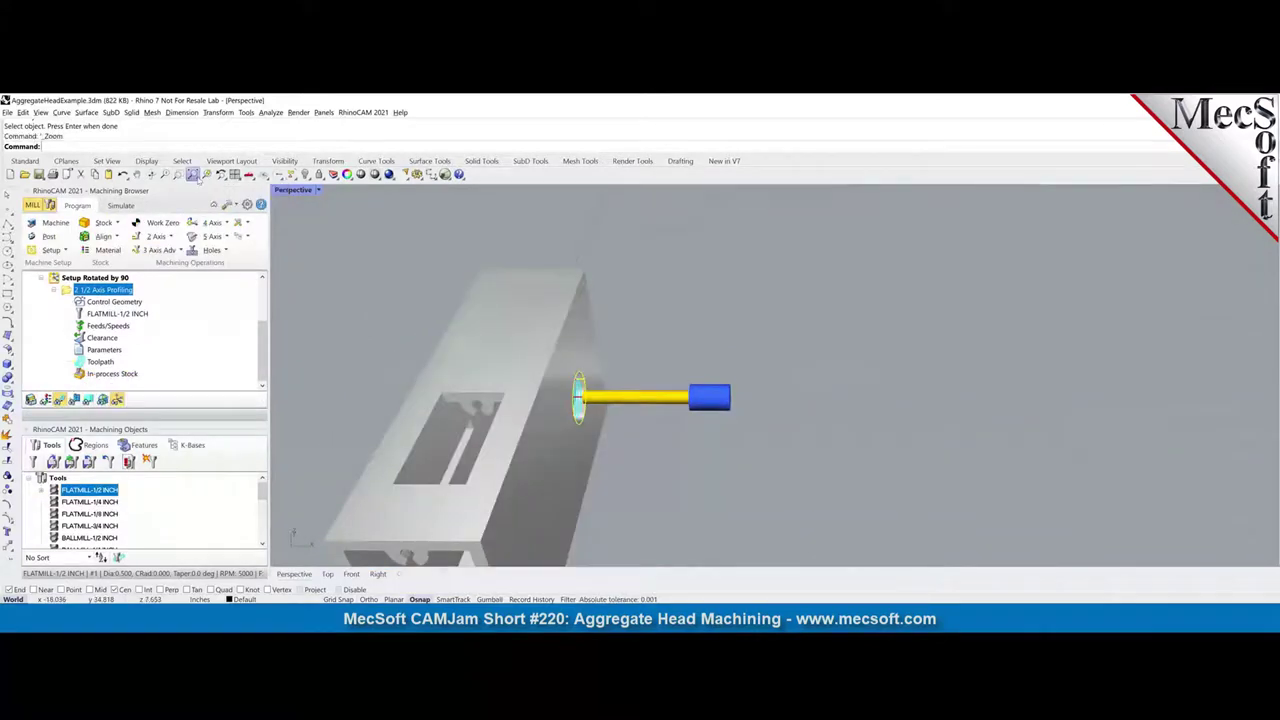
right_click_drag(690, 405, 719, 377)
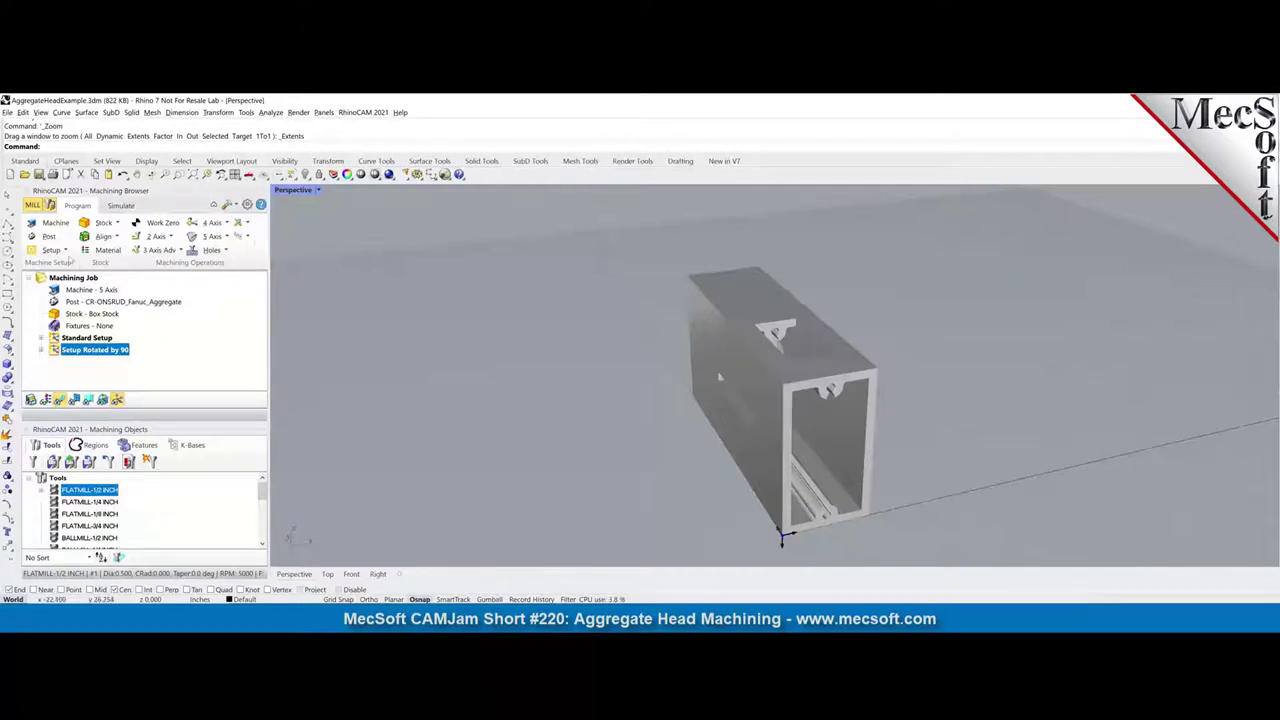
Add Setup 3 rotated 90° about the Y axis
left_click(65, 250)
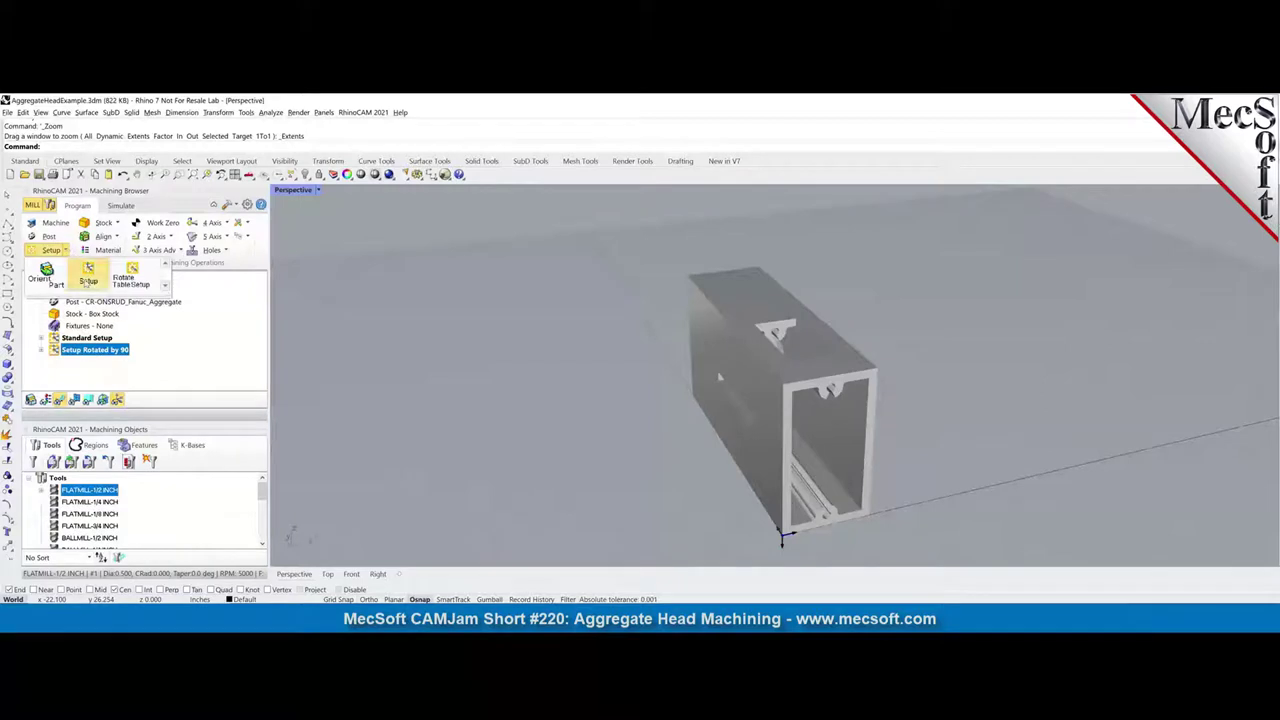
left_click(88, 278)
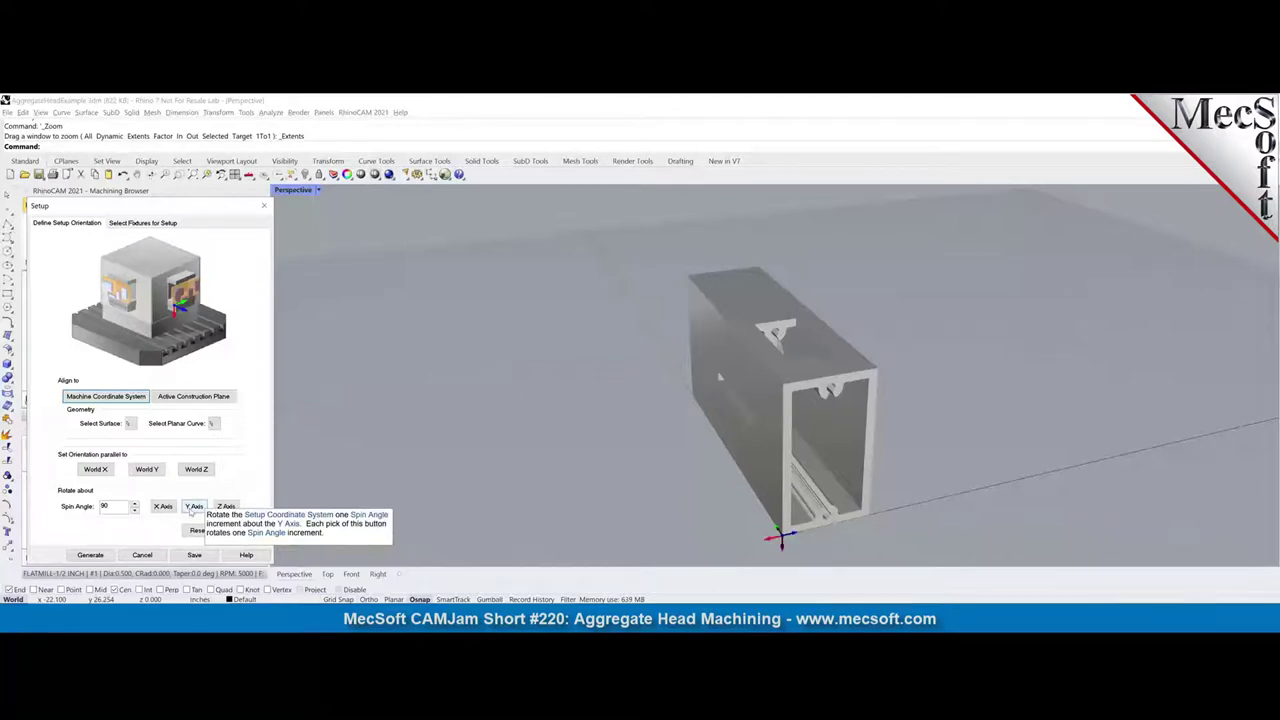
left_click(193, 506)
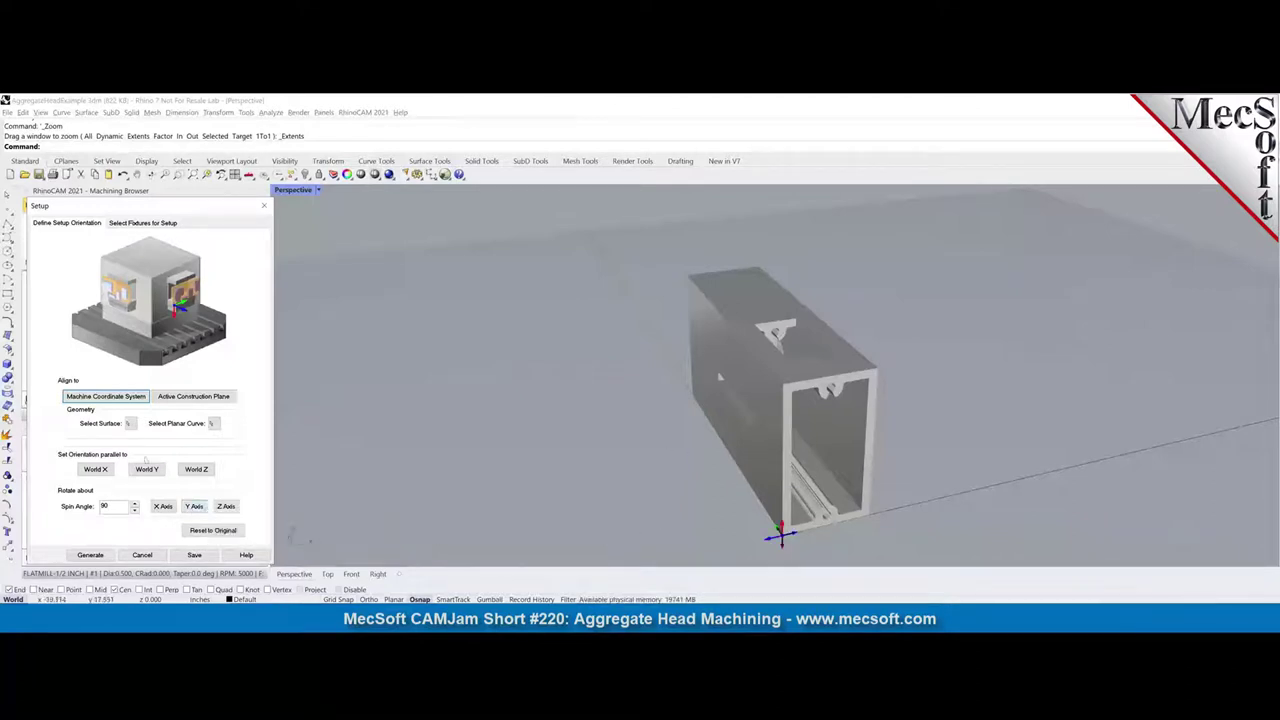
left_click(90, 555)
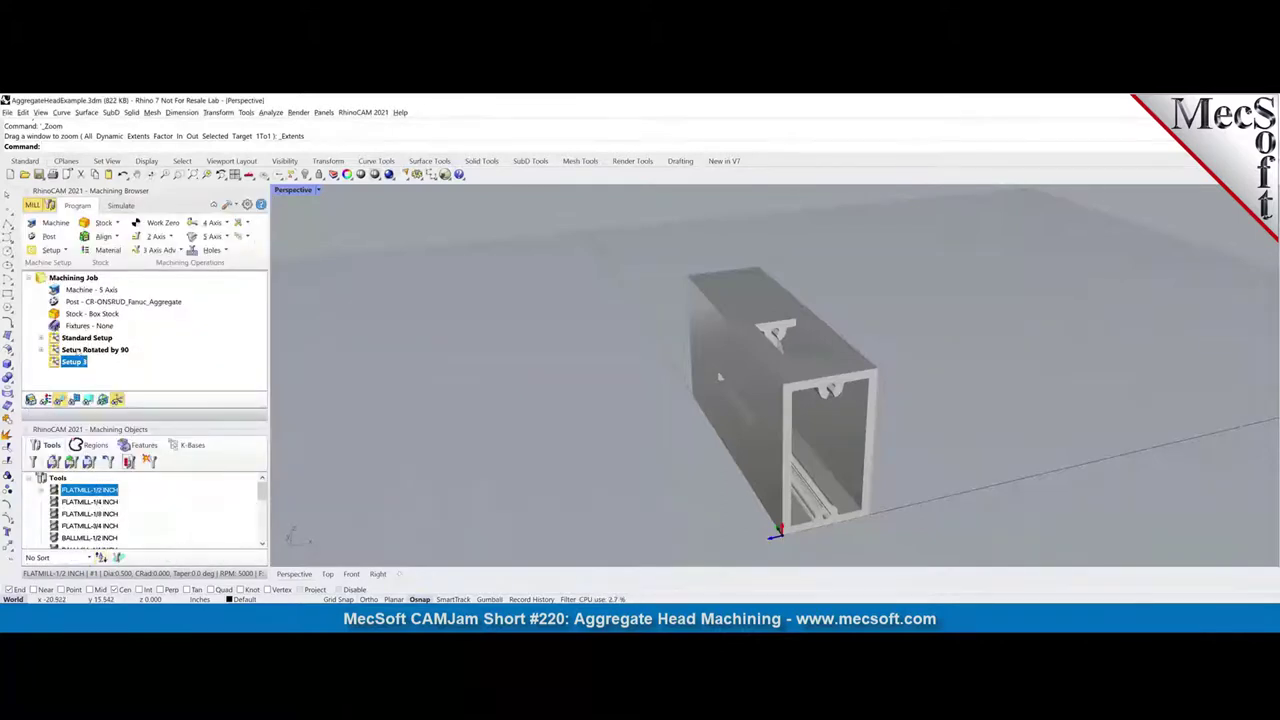
Rename Setup 3 to 'Setup Rotated by -90'
left_click(76, 350)
right_click(73, 362)
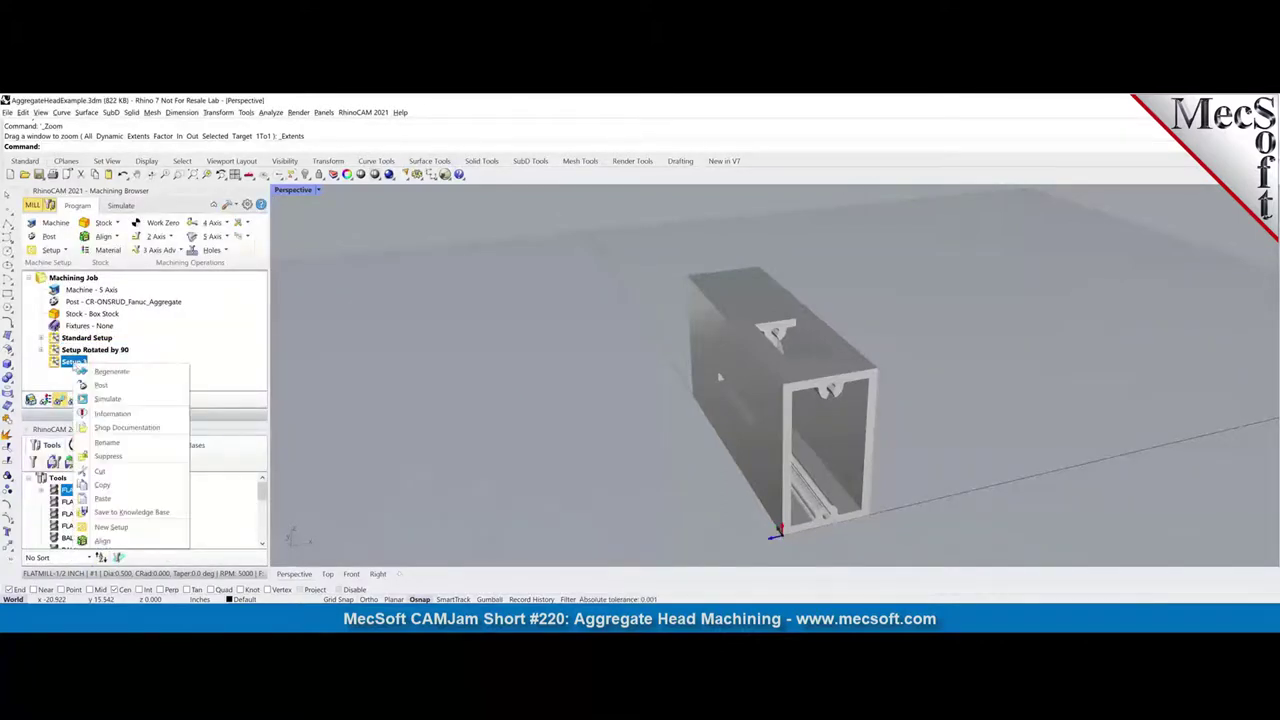
left_click(107, 442)
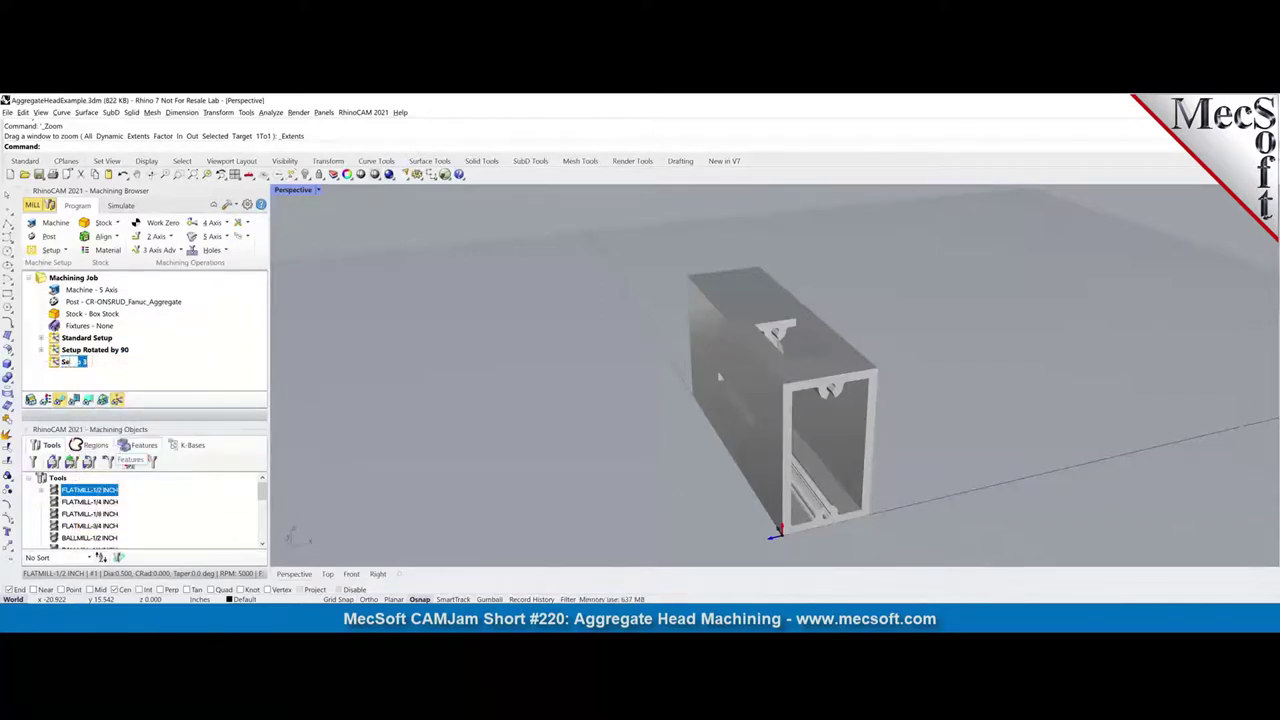
type("Rotated")
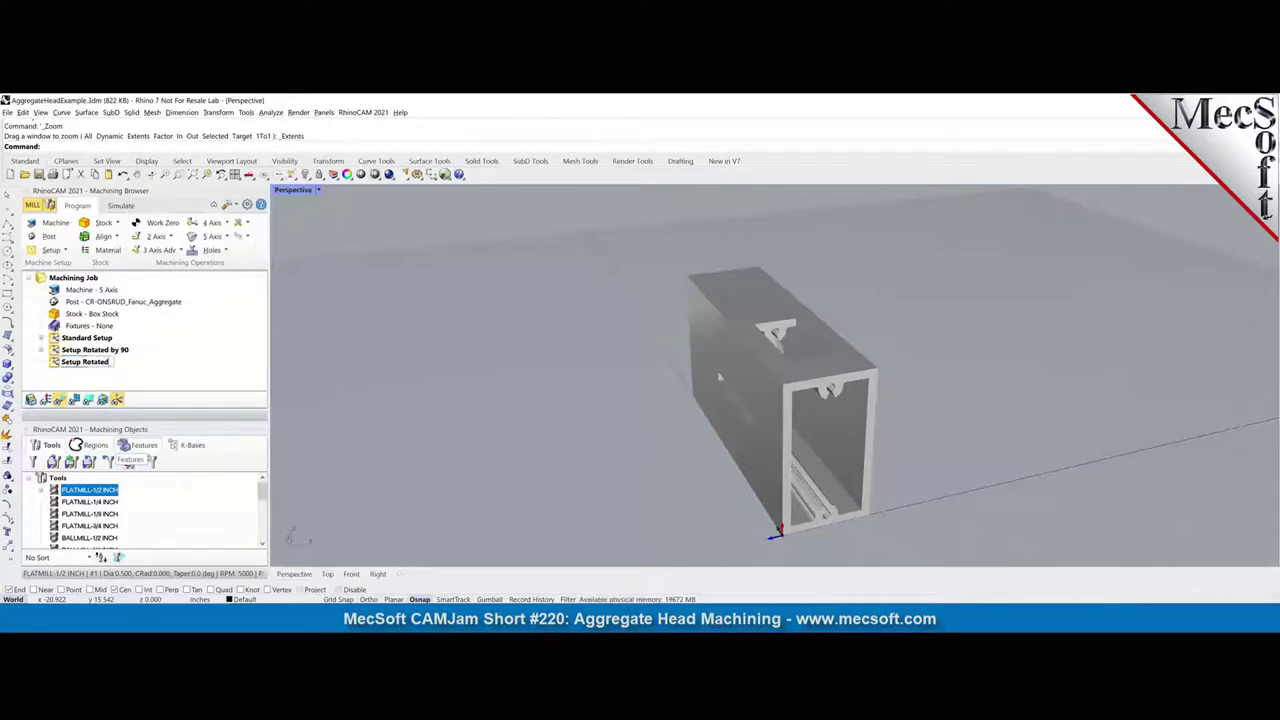
type(" by -90")
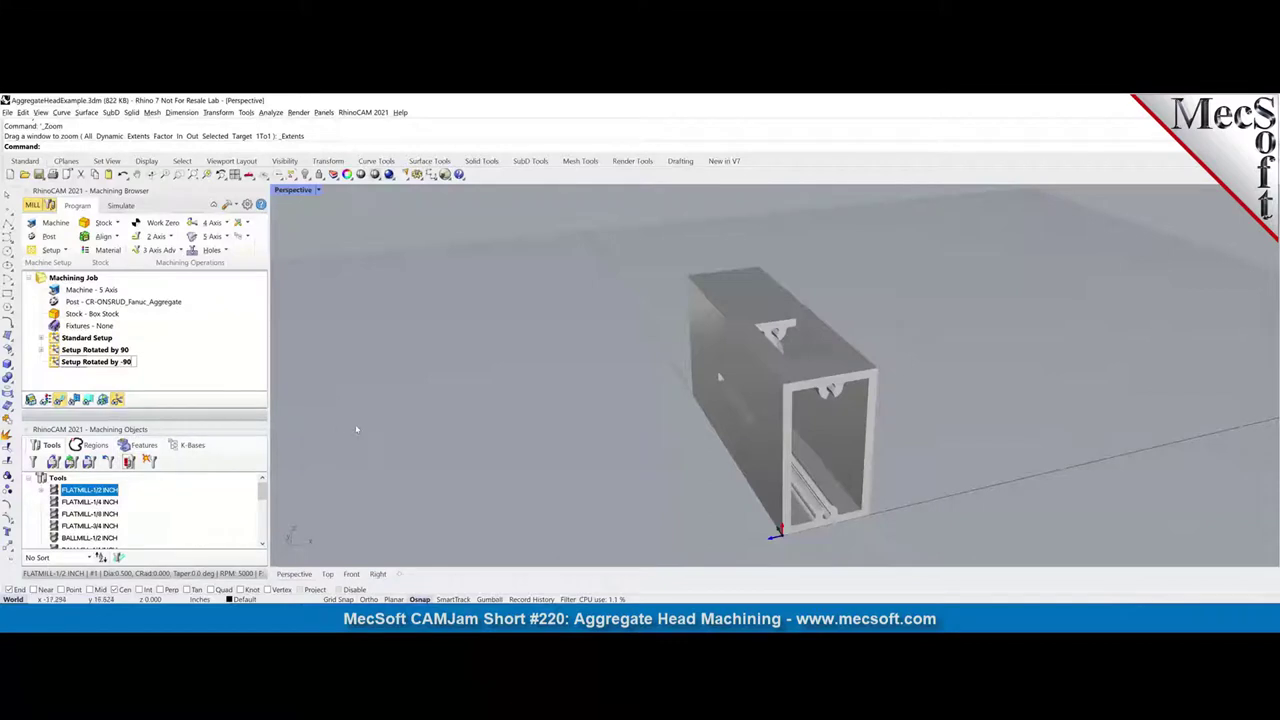
key("Return")
Expand Setup Rotated by -90 in the Machining Browser to show its profiling operation
left_click(42, 350)
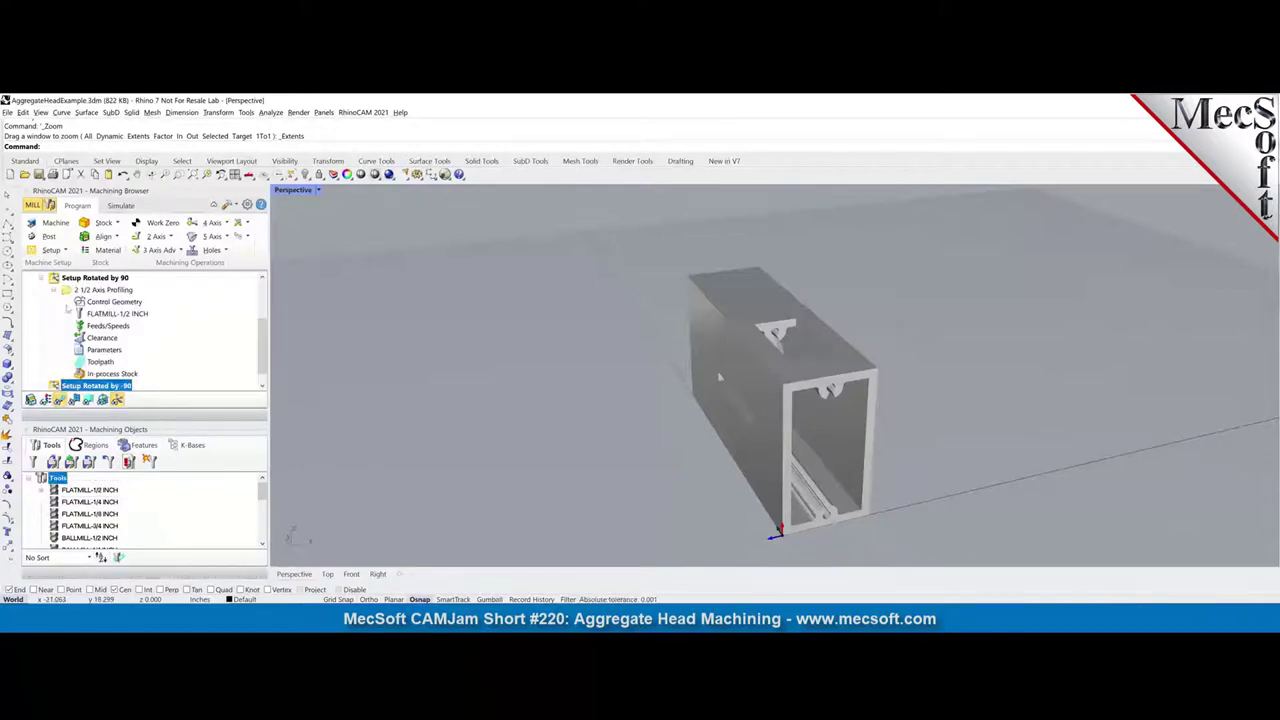
left_click(72, 291)
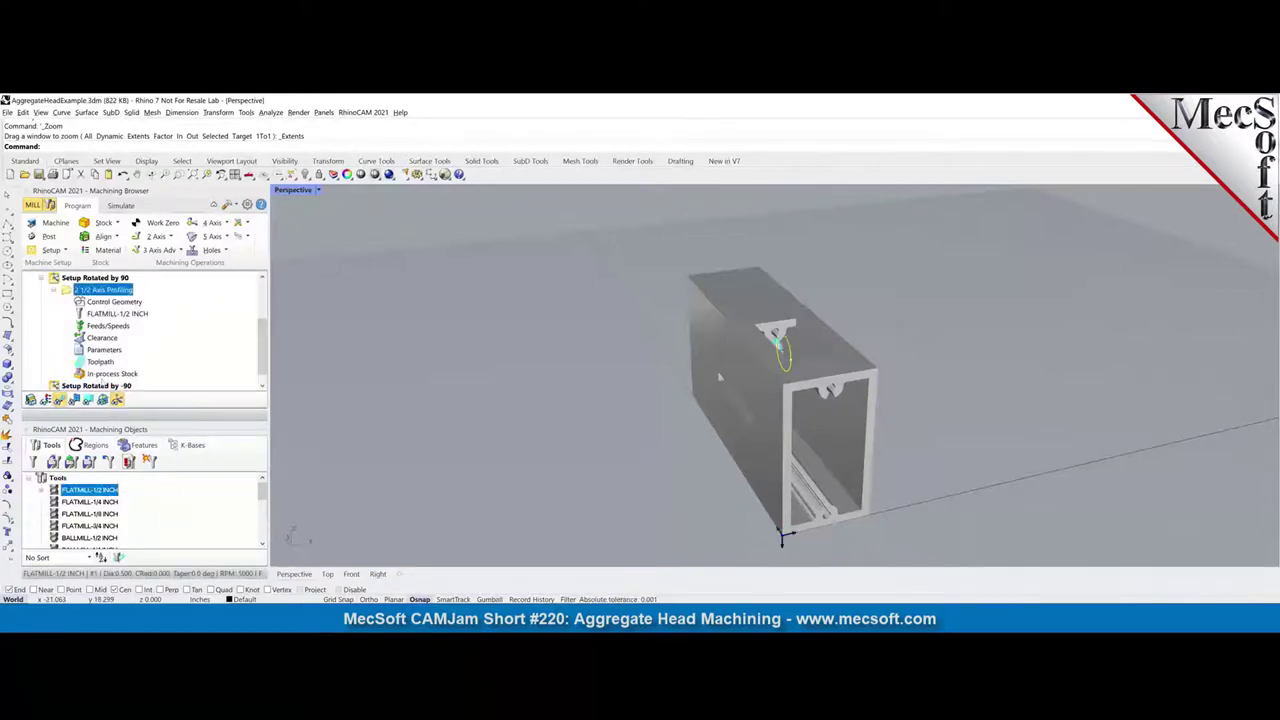
left_click(42, 279)
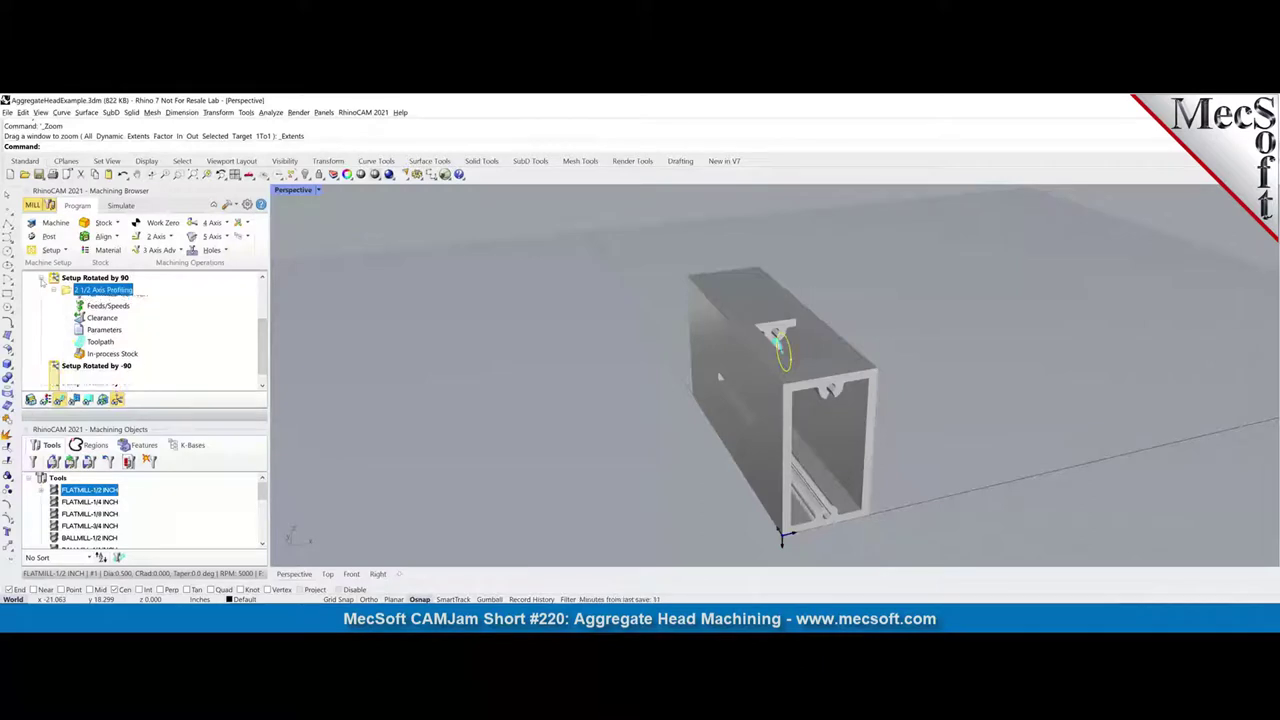
left_click(96, 361)
left_click(41, 362)
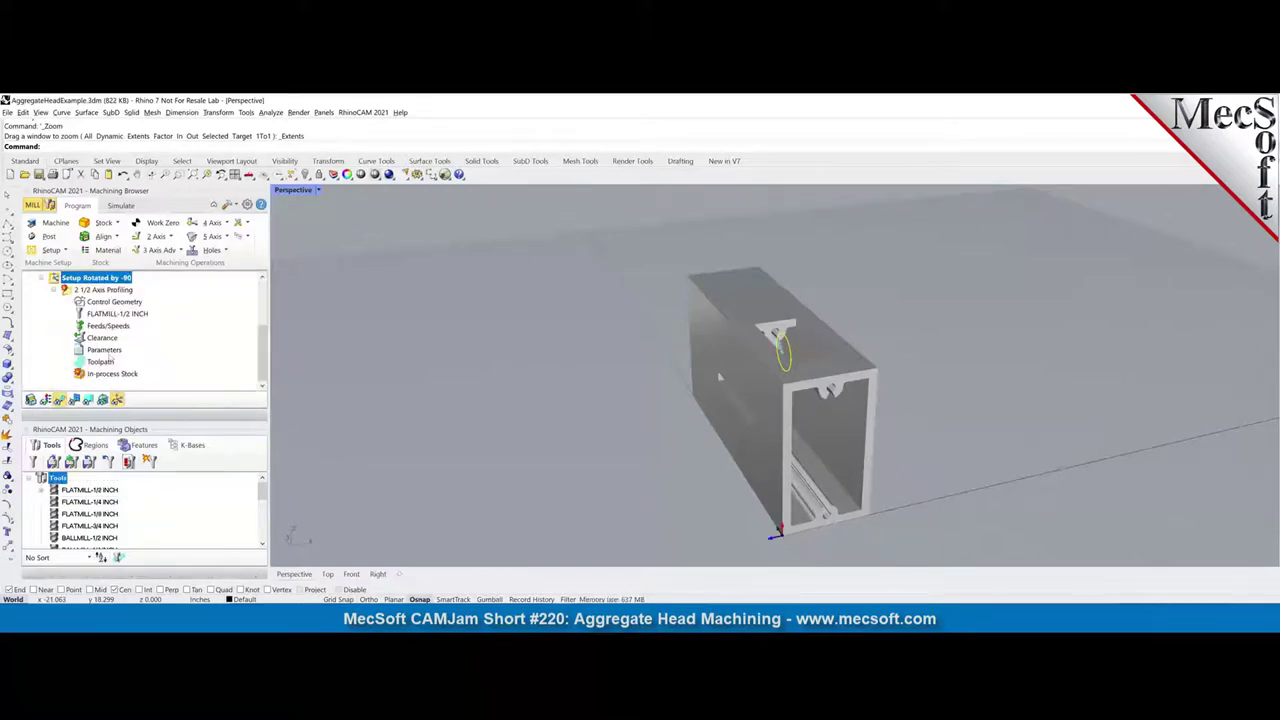
Replace the profiling control geometry with the front slot's edge loop
left_click(113, 301)
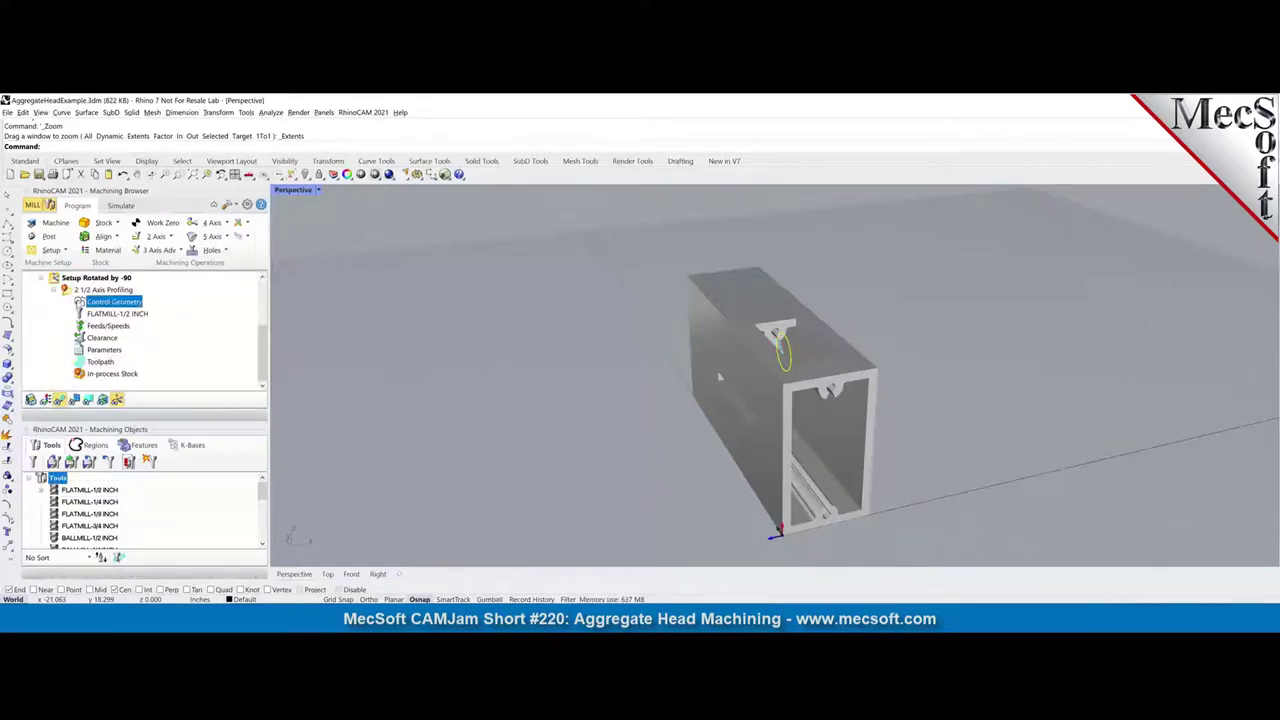
double_click(113, 301)
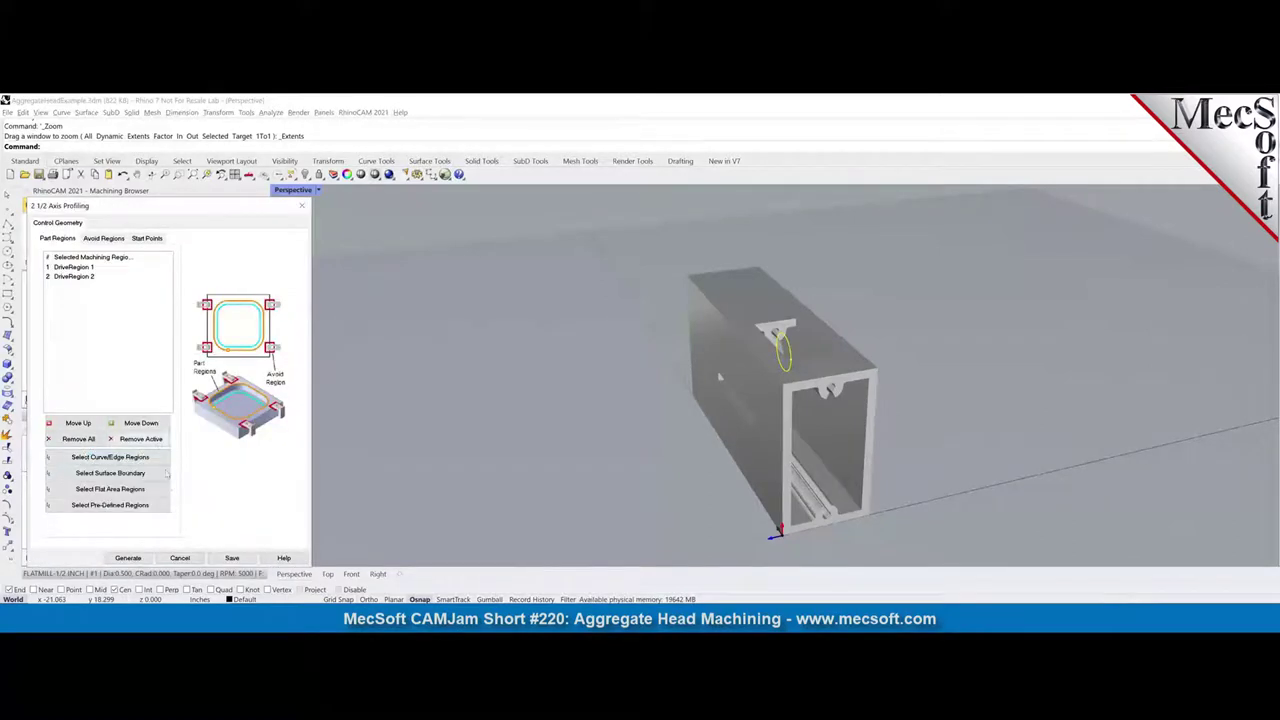
left_click(88, 439)
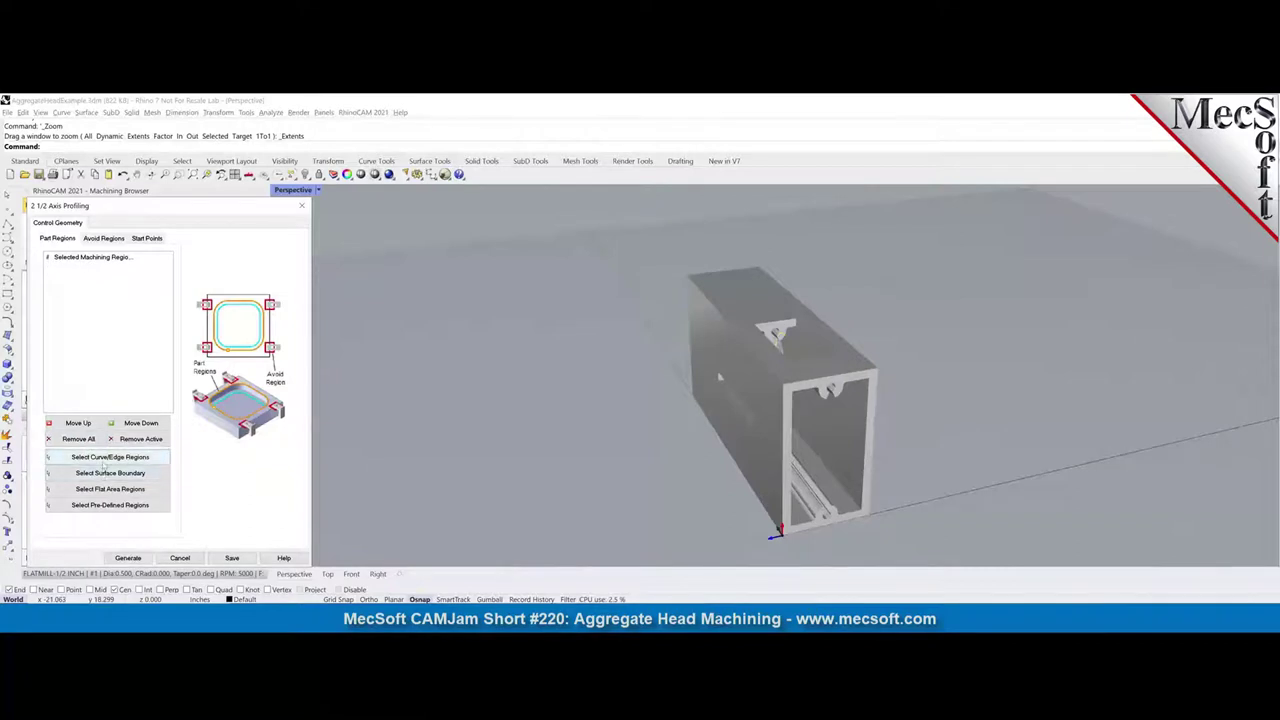
left_click(150, 457)
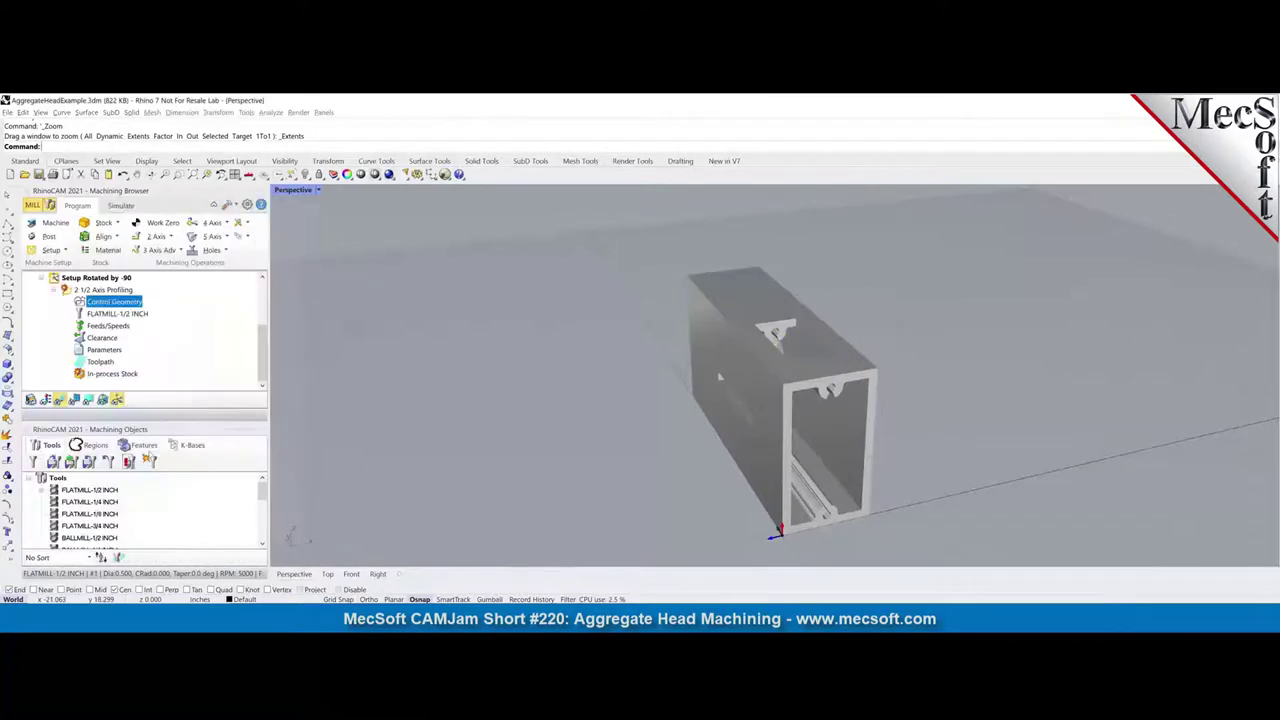
left_click(741, 398)
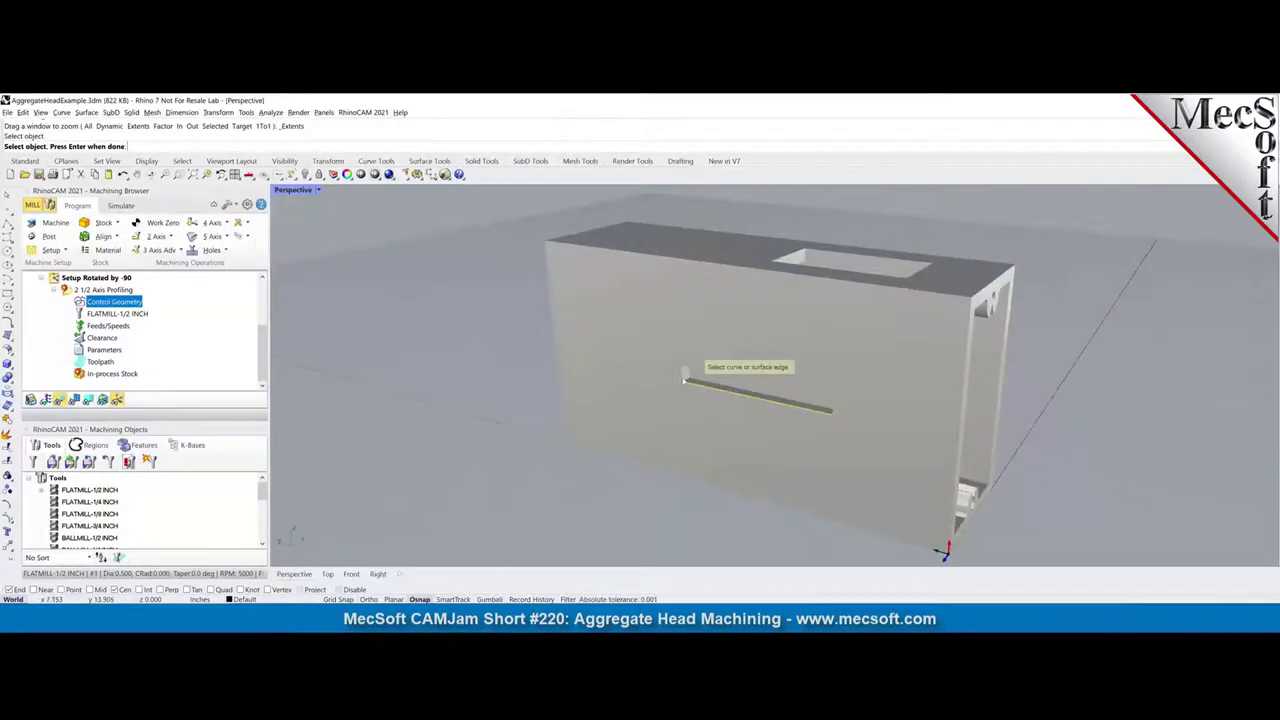
left_click(694, 371)
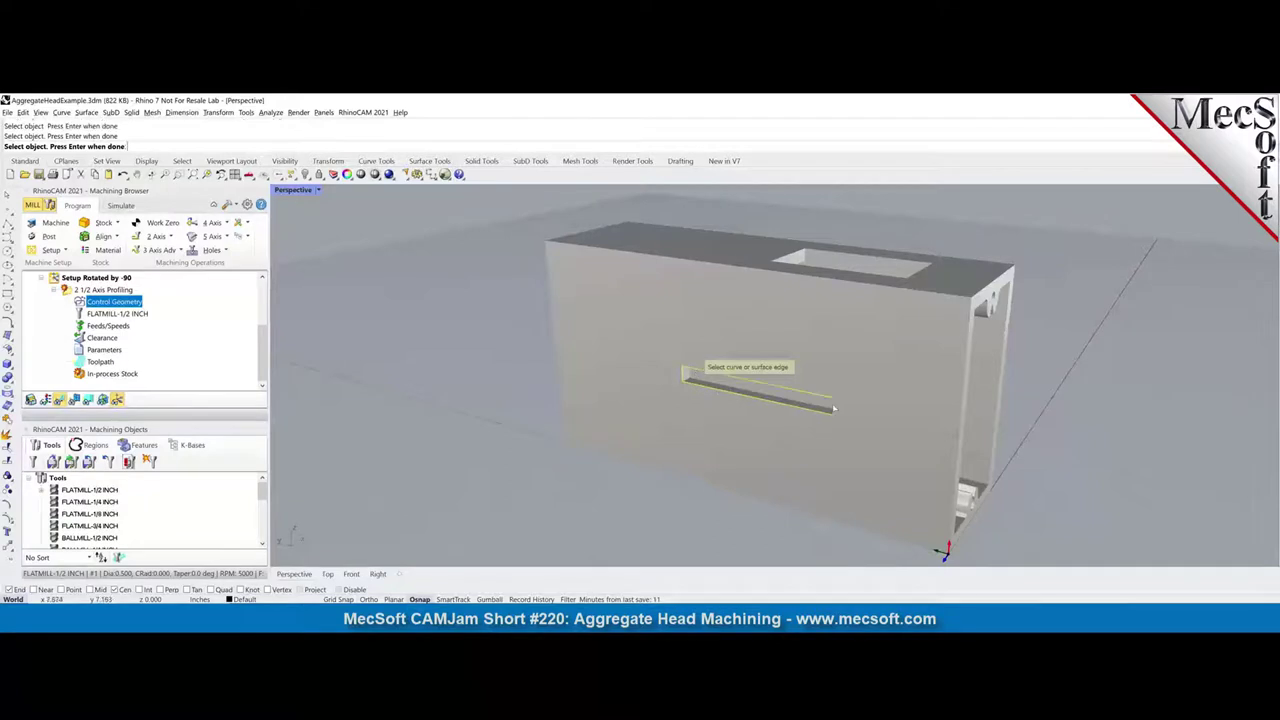
key("Return")
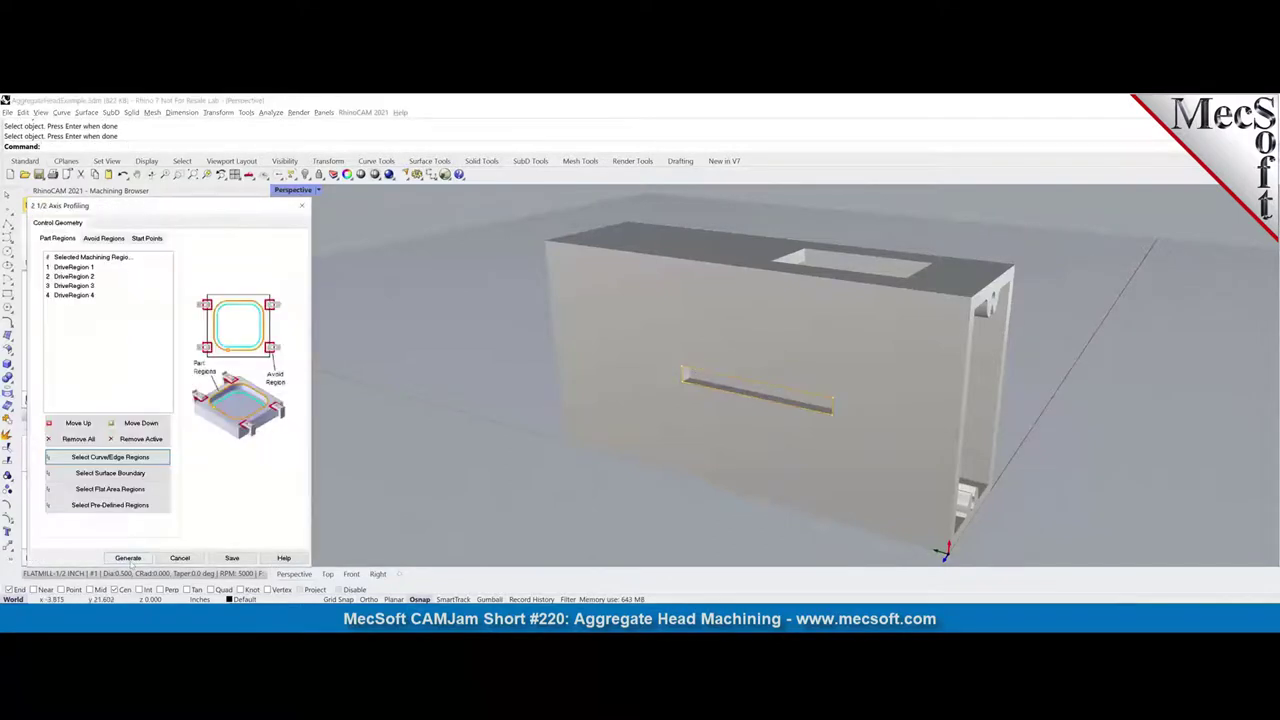
Dismiss the failed generation warning, switch to FLATMILL-1/8 INCH and regenerate the slot toolpath
left_click(127, 557)
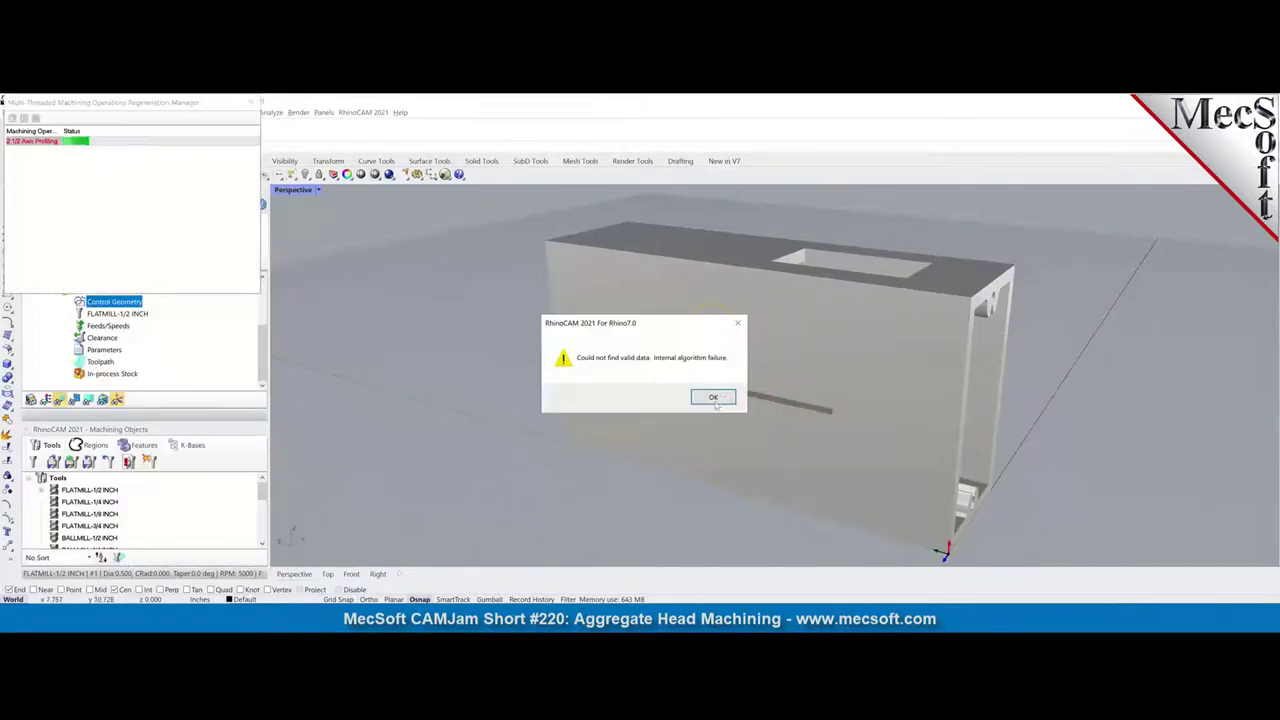
left_click(714, 397)
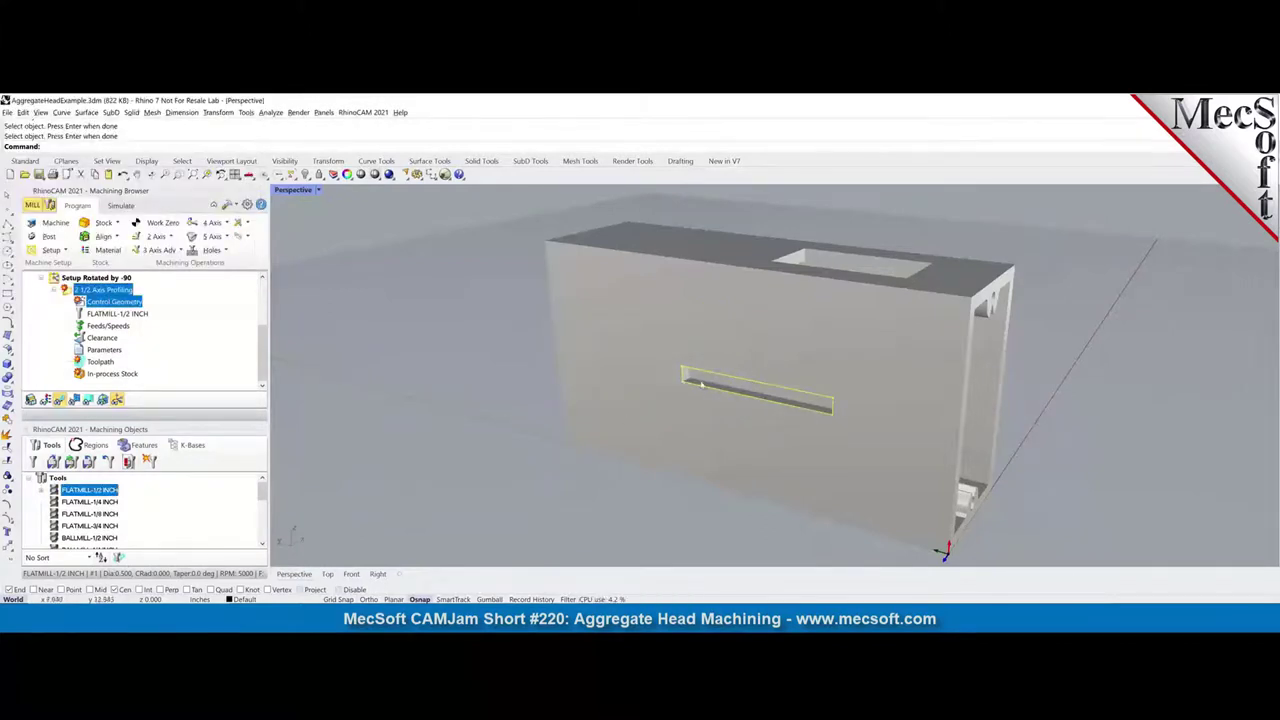
double_click(112, 313)
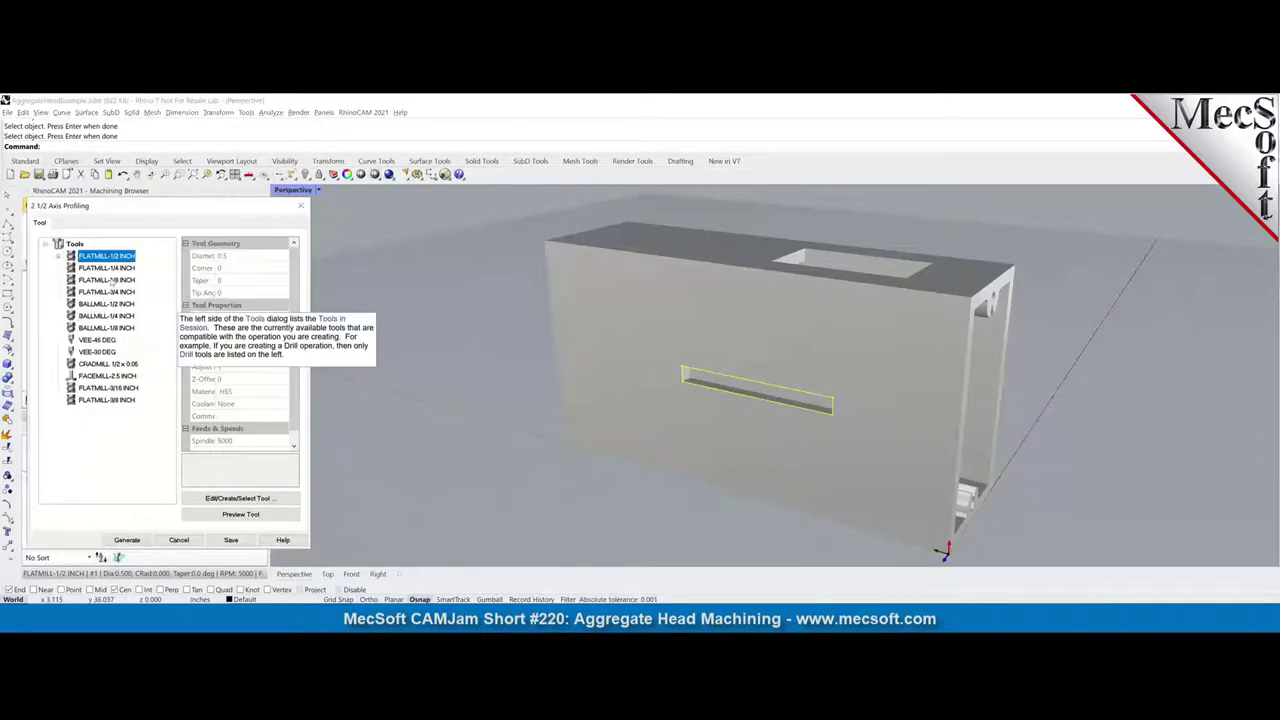
left_click(110, 280)
left_click(133, 540)
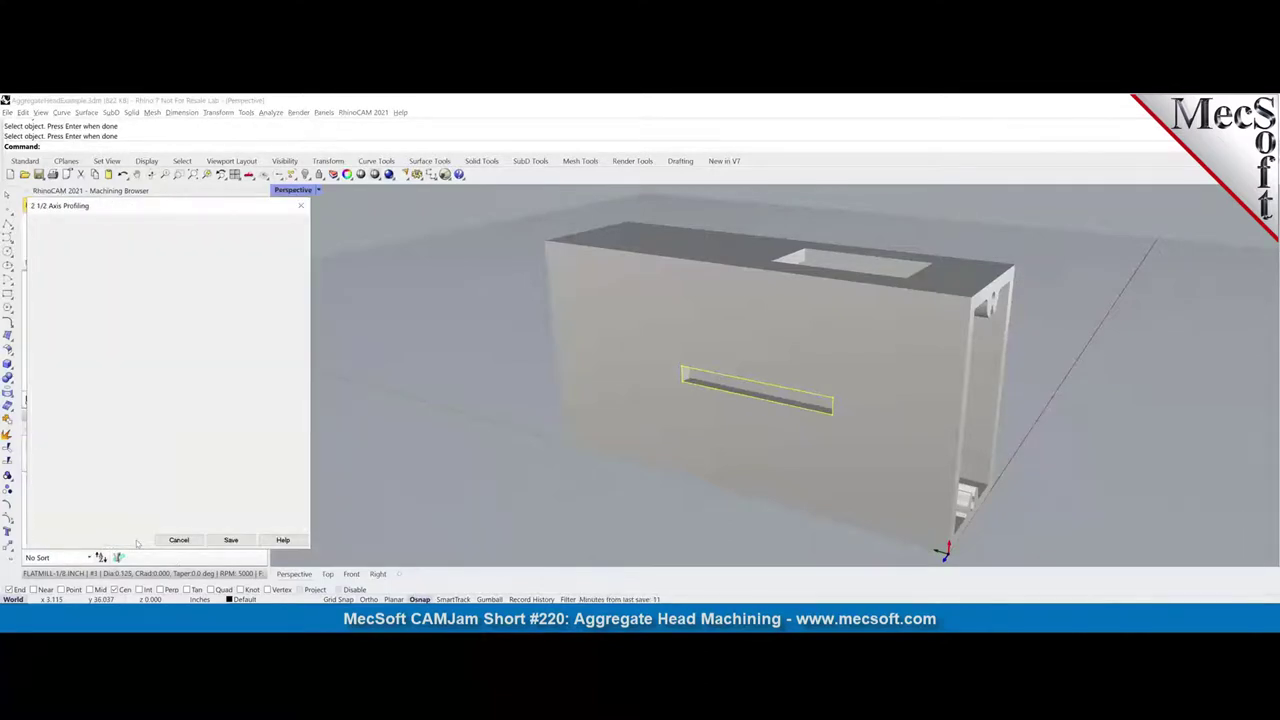
right_click_drag(388, 442, 531, 439)
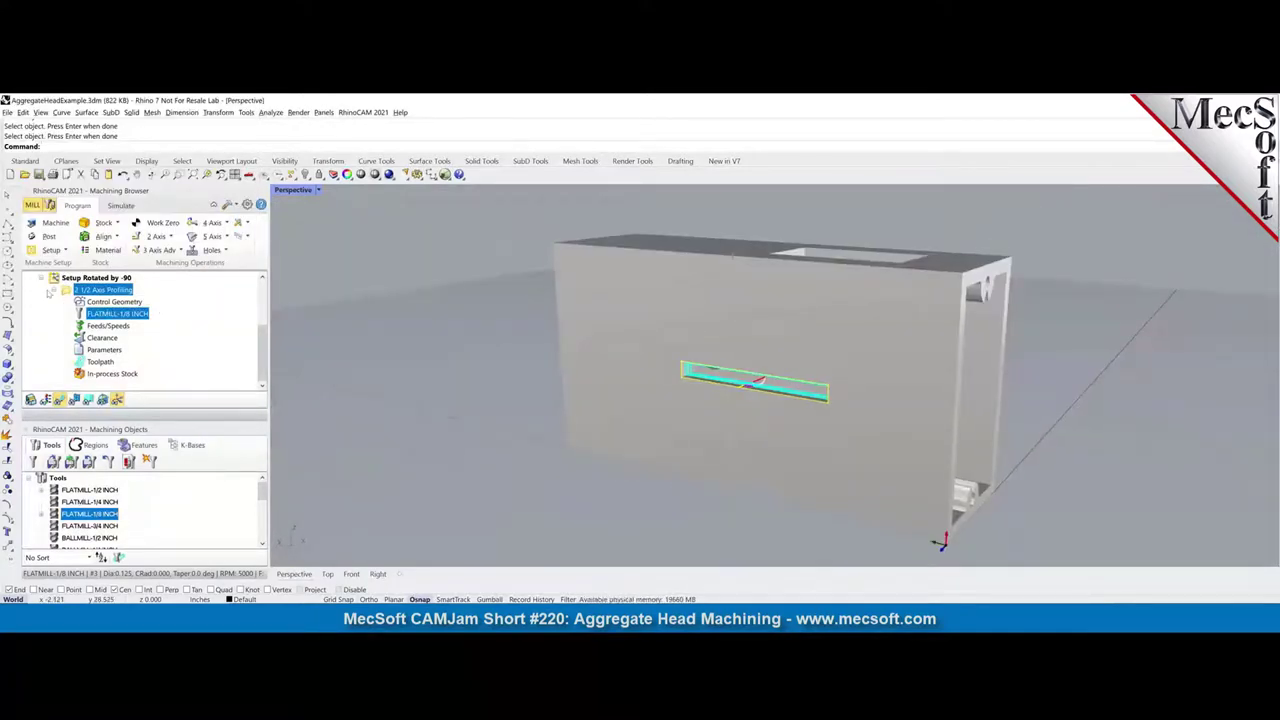
Play the Setup Rotated by -90 simulation cutting the side slot into the stock
left_click(49, 293)
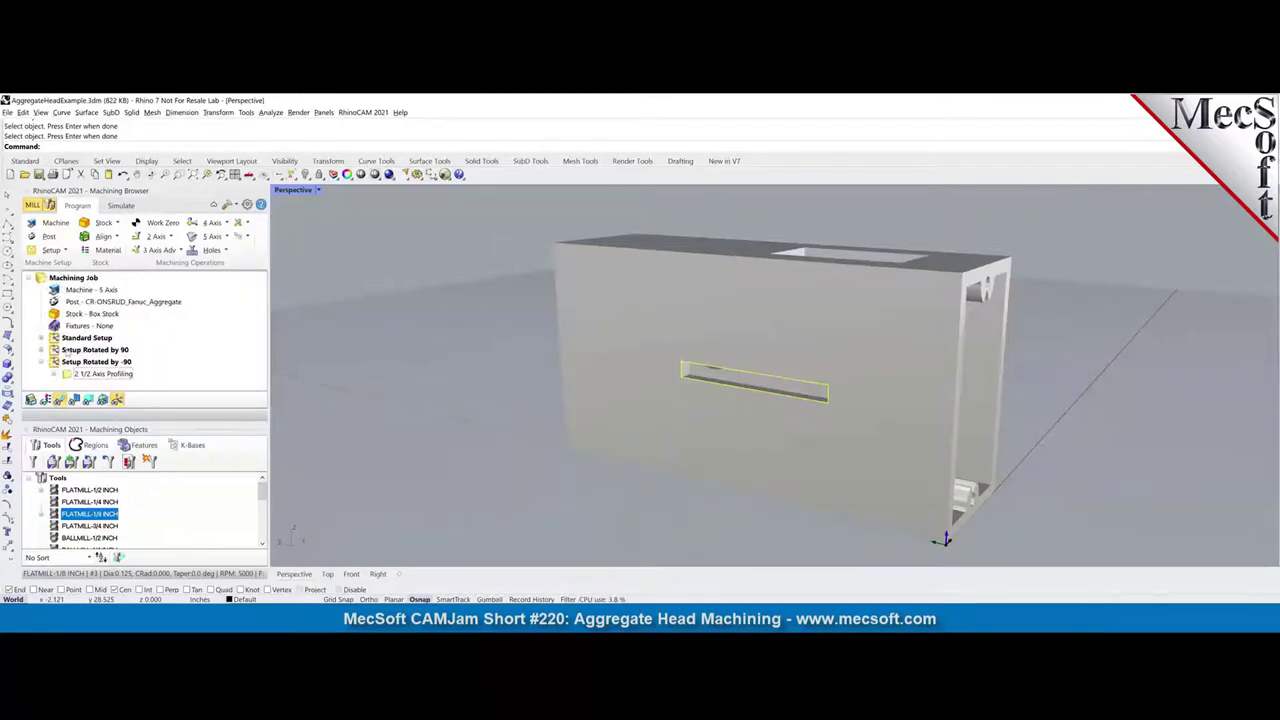
left_click(78, 363)
right_click(78, 363)
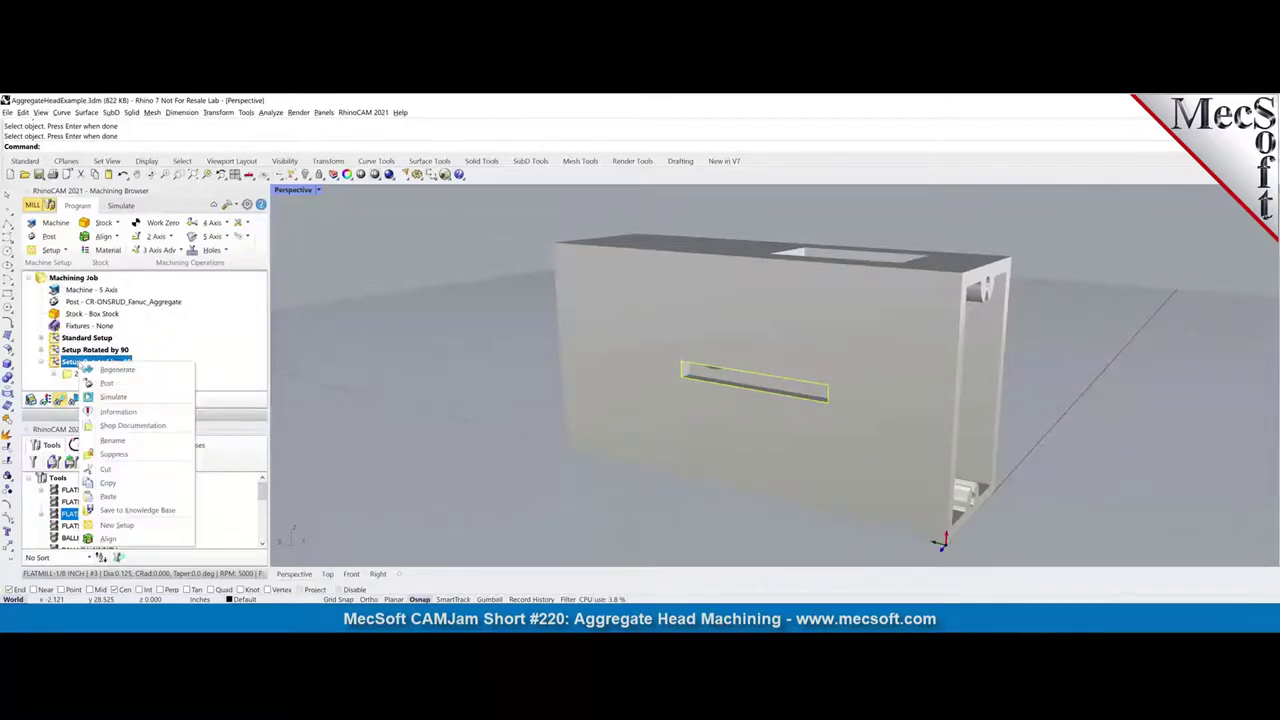
left_click(113, 397)
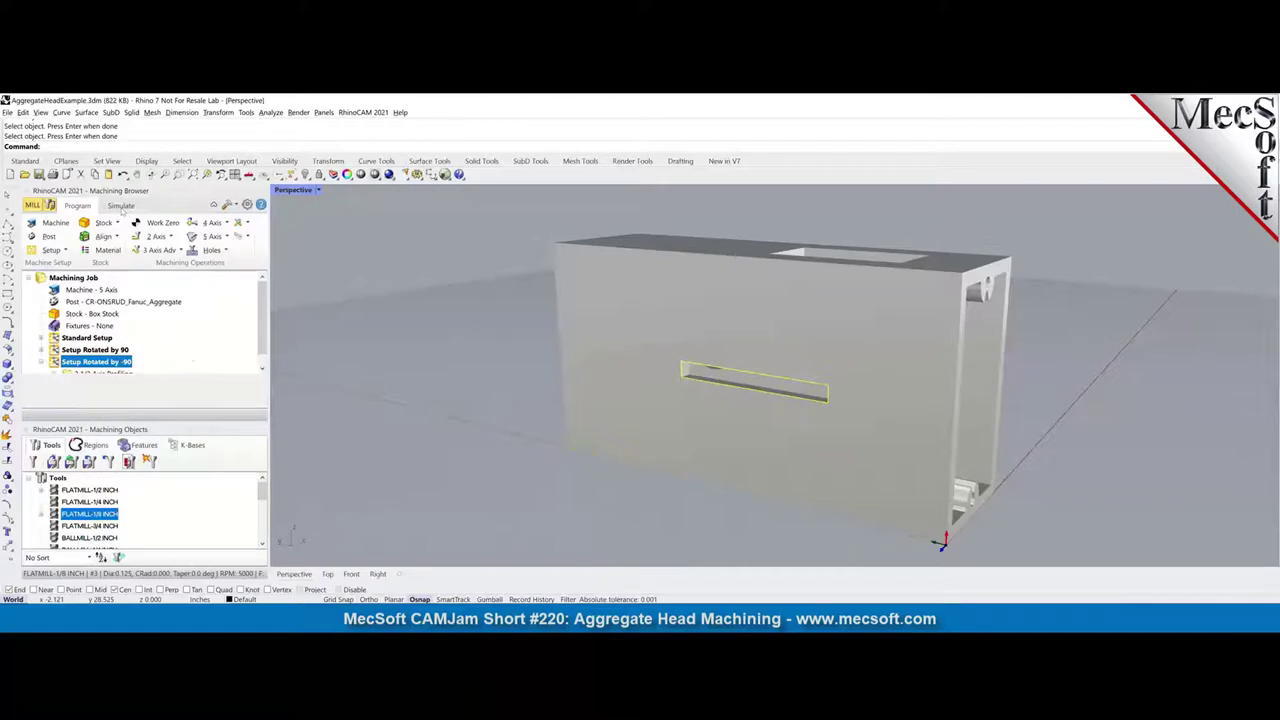
left_click(127, 236)
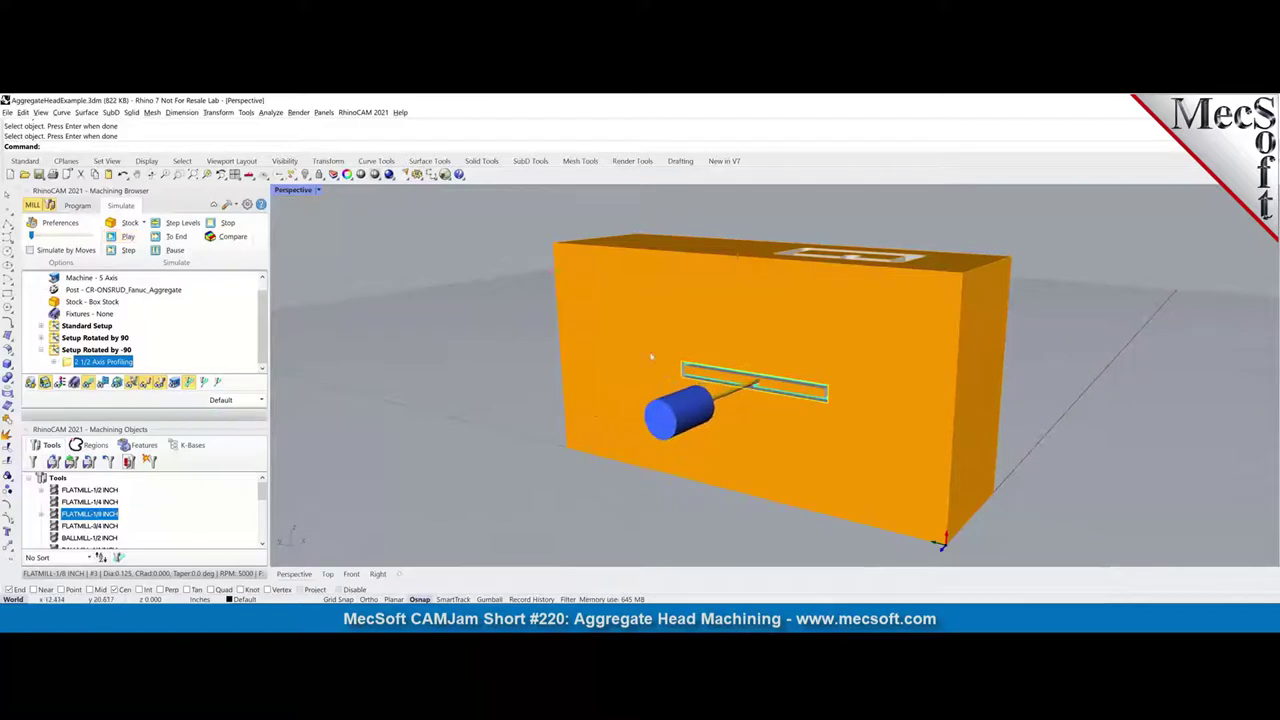
right_click_drag(626, 347, 450, 330)
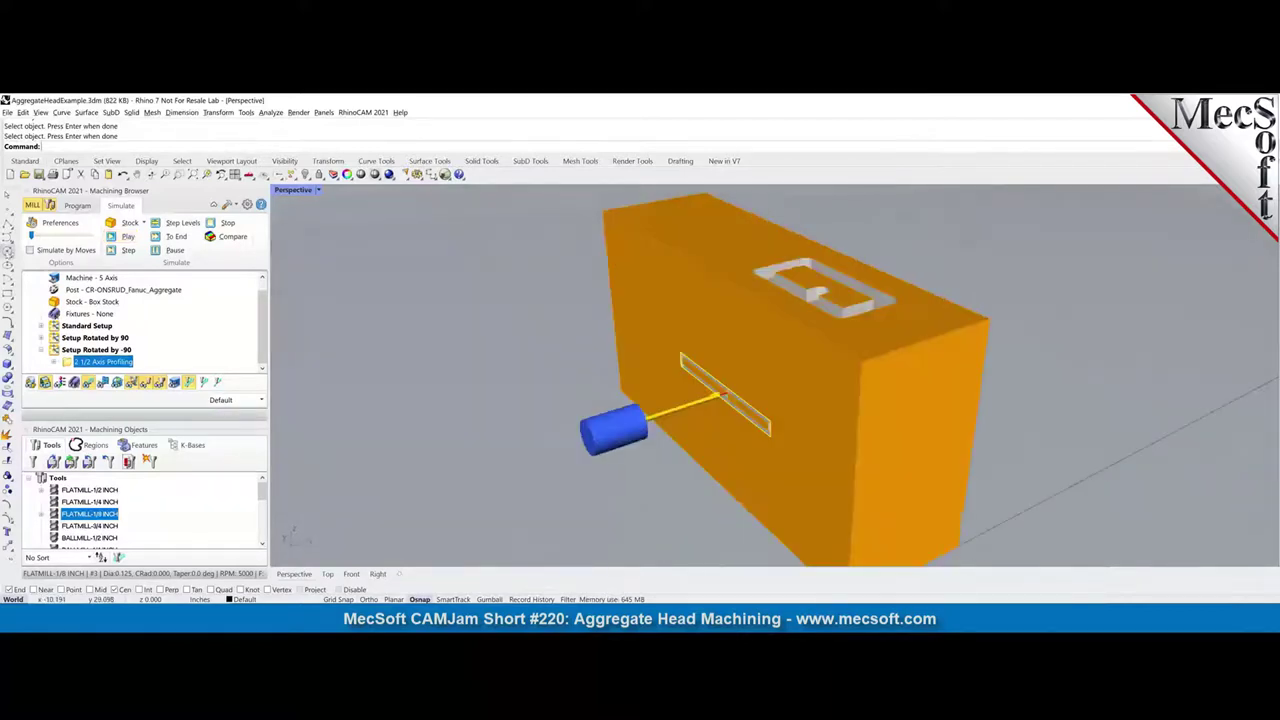
Return to the Program tab and leave the Box Stock settings unchanged
left_click(77, 205)
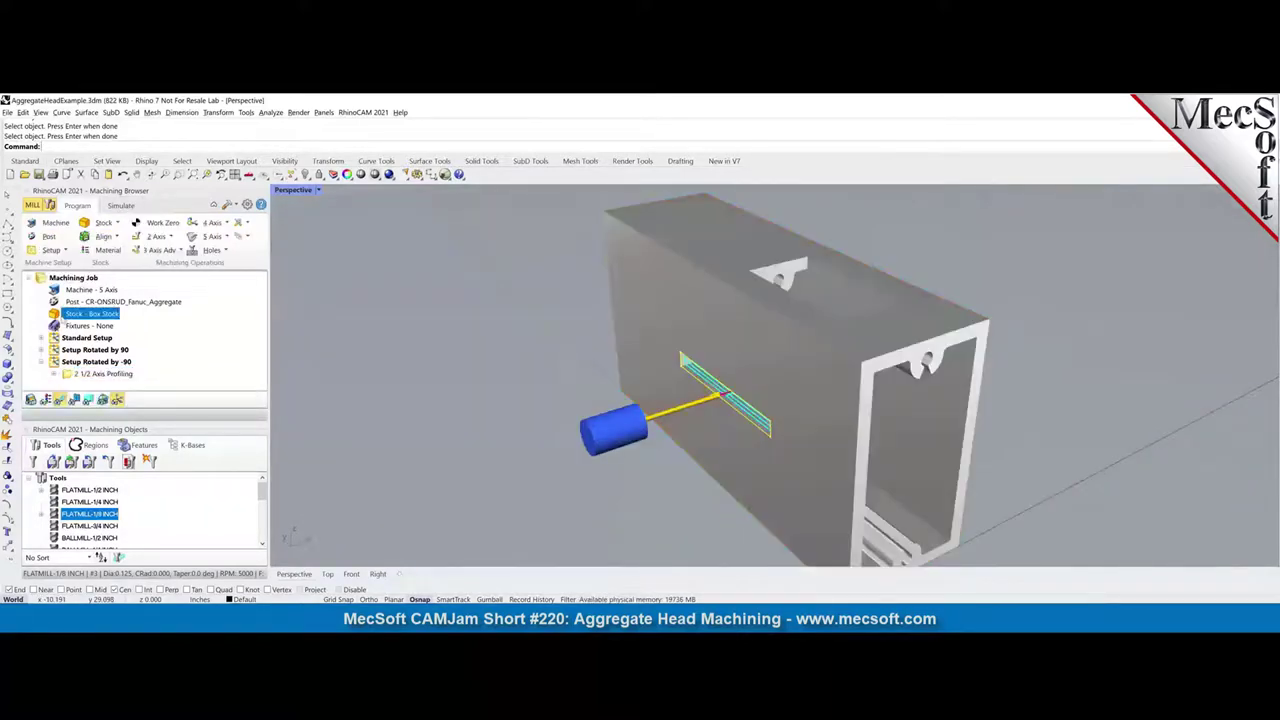
left_click(228, 204)
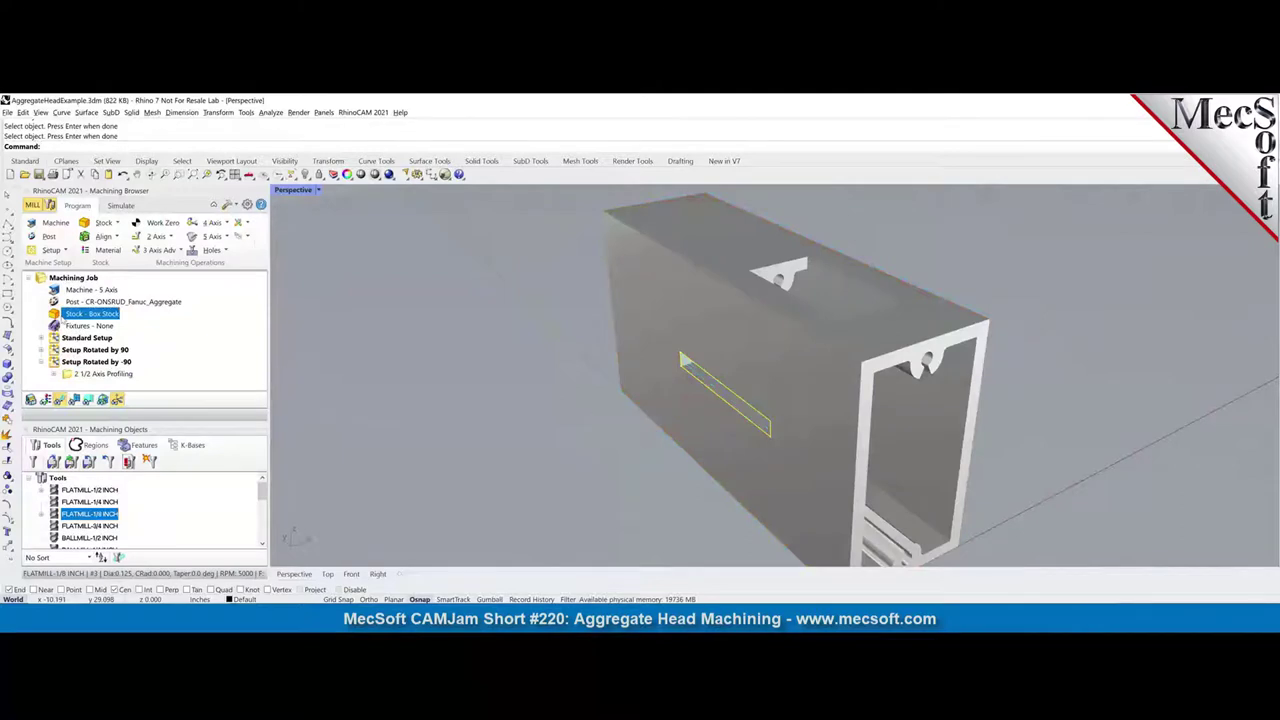
left_click(228, 204)
Select the whole part model and create stock from the selection
left_click(117, 222)
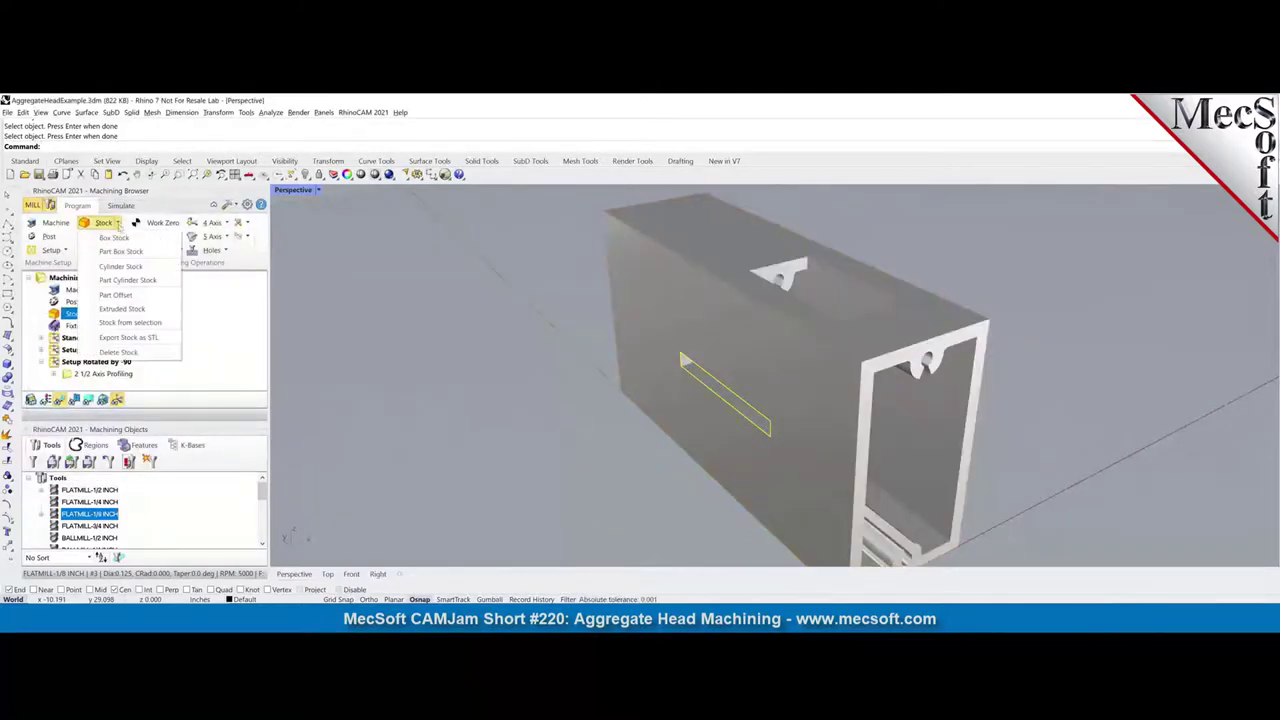
left_click(131, 323)
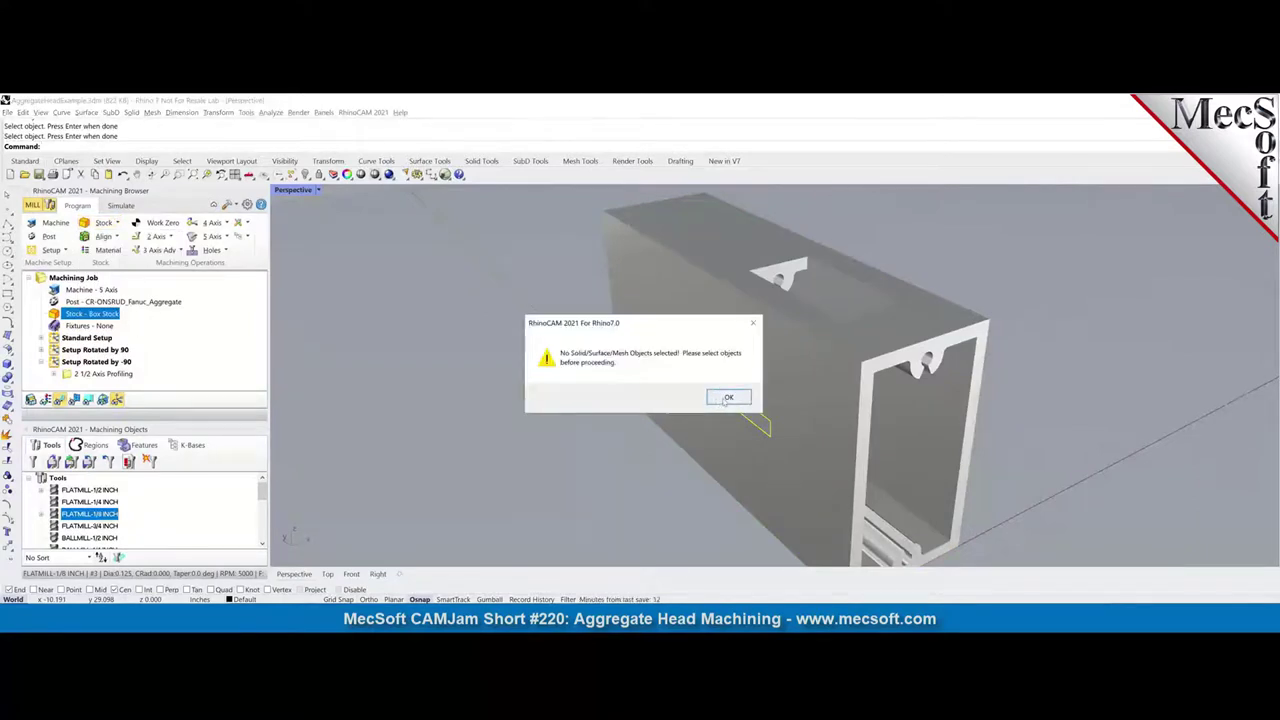
left_click(727, 398)
left_click(722, 404)
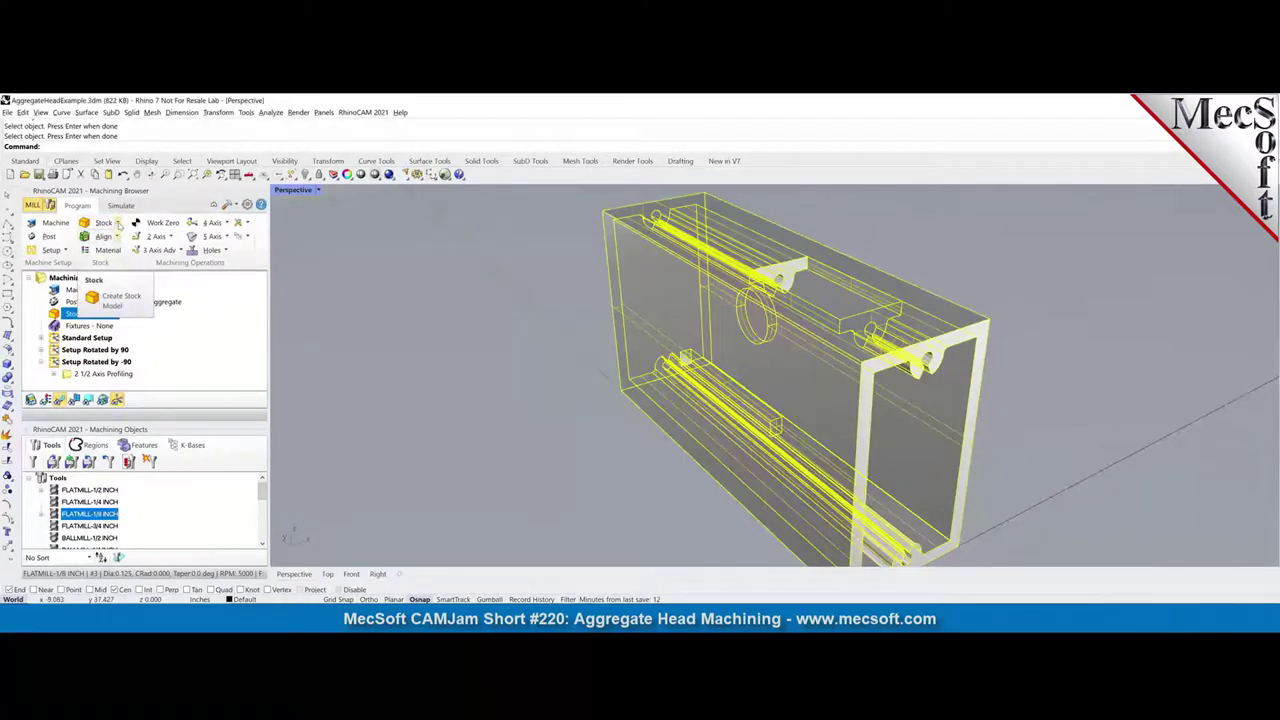
left_click(117, 223)
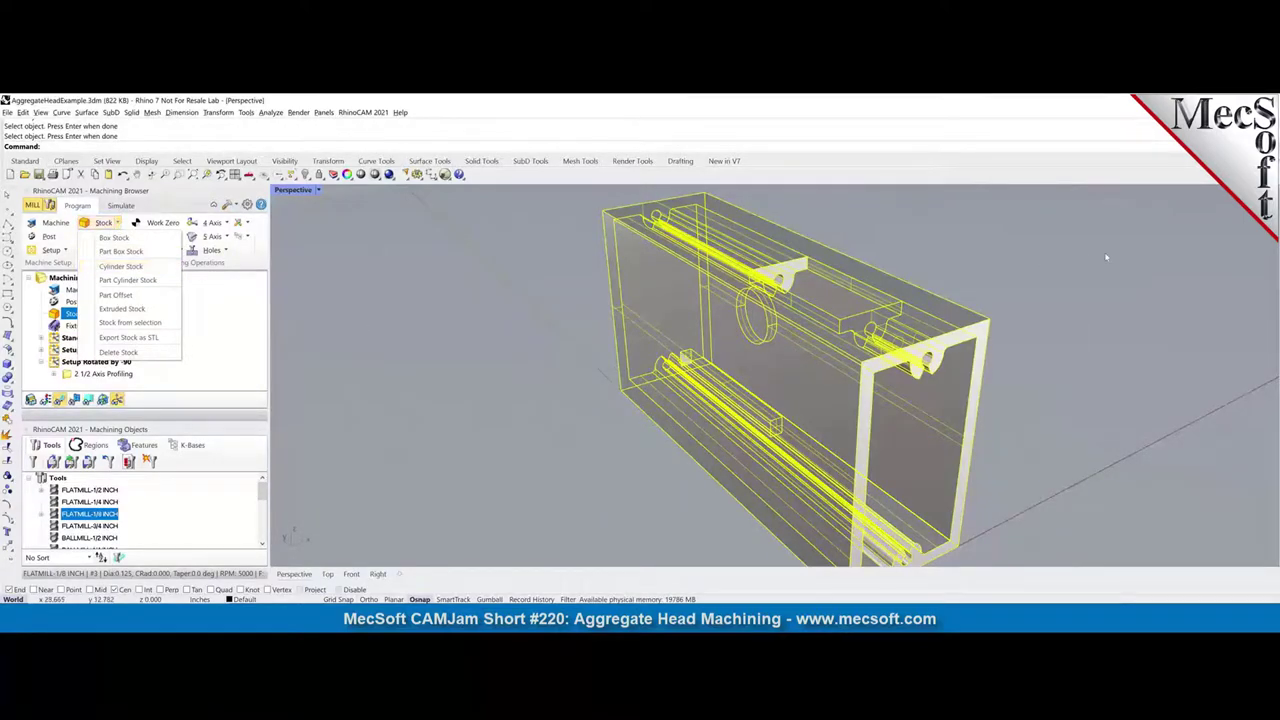
left_click(114, 237)
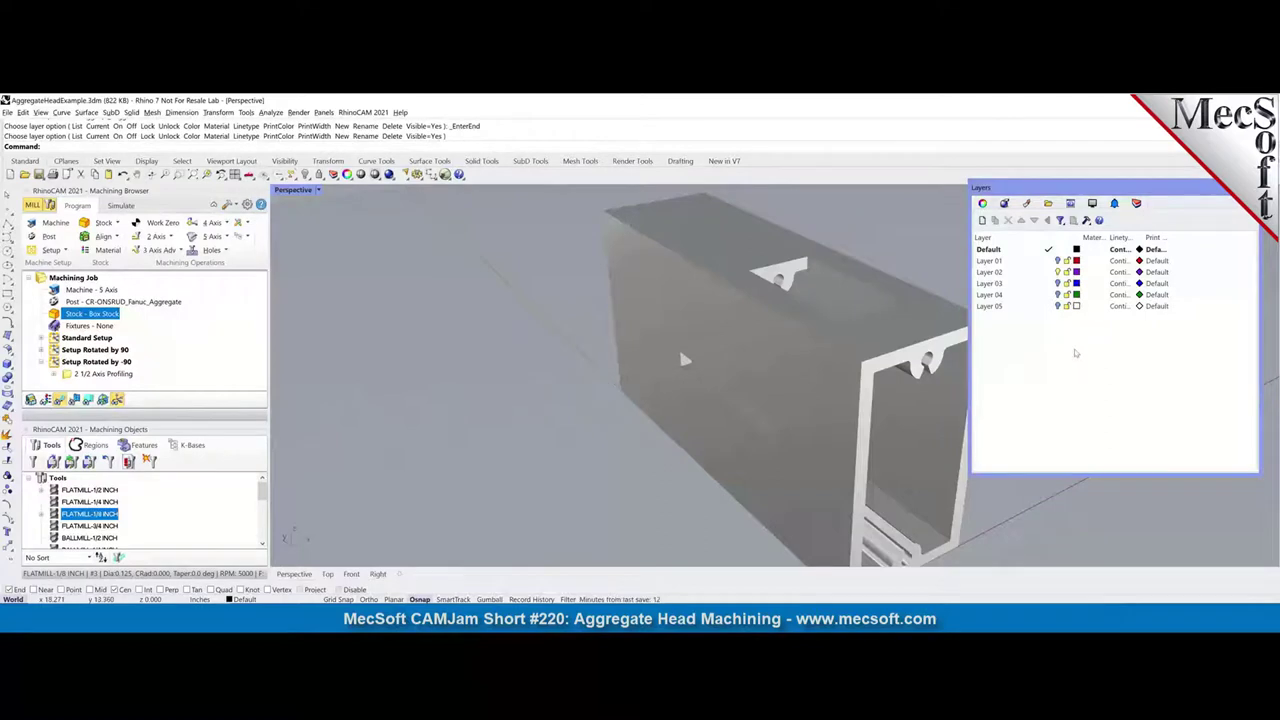
Cycle the current layer through Layers 01, 02 and 03, then back to Default
left_click(1047, 263)
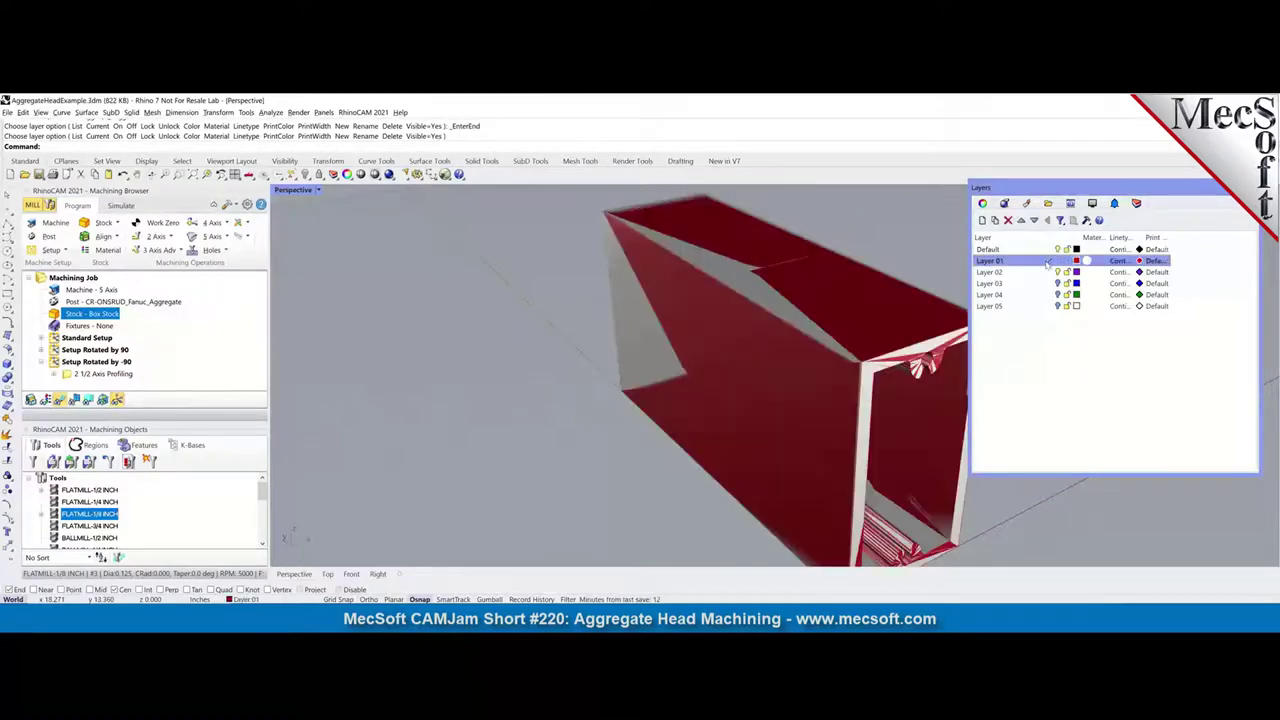
left_click(1048, 272)
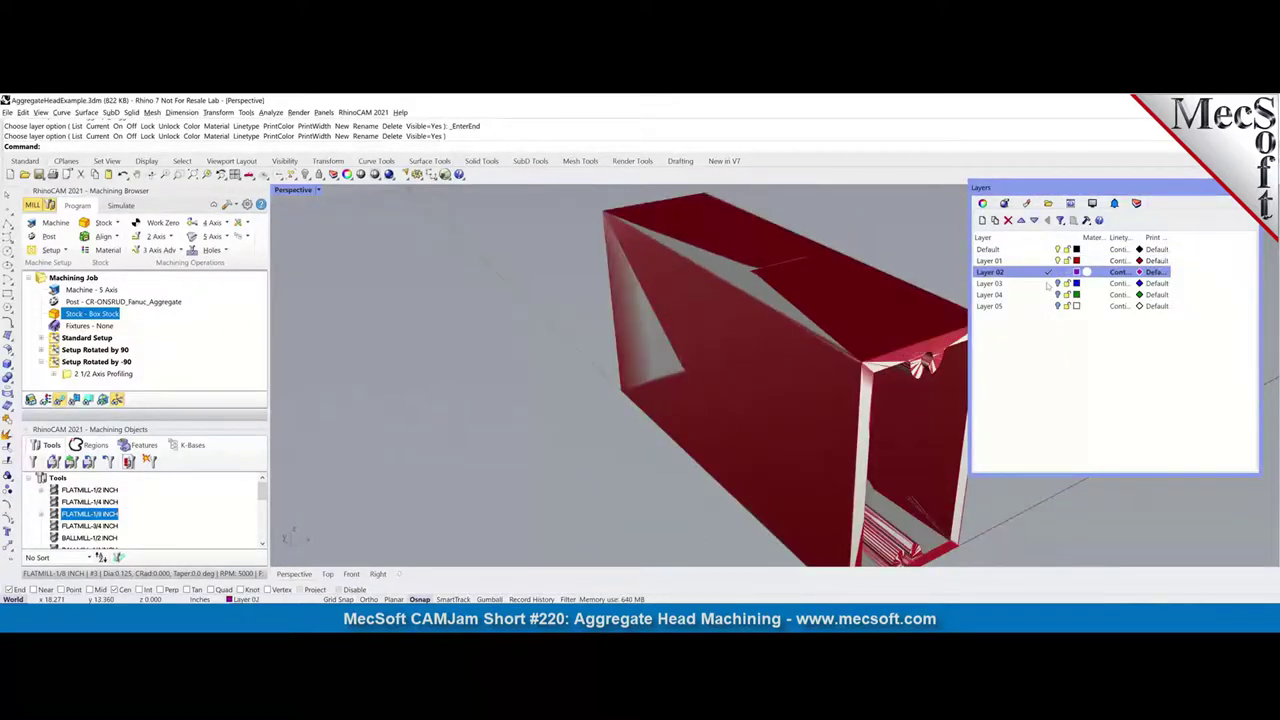
left_click(1050, 284)
left_click(1048, 284)
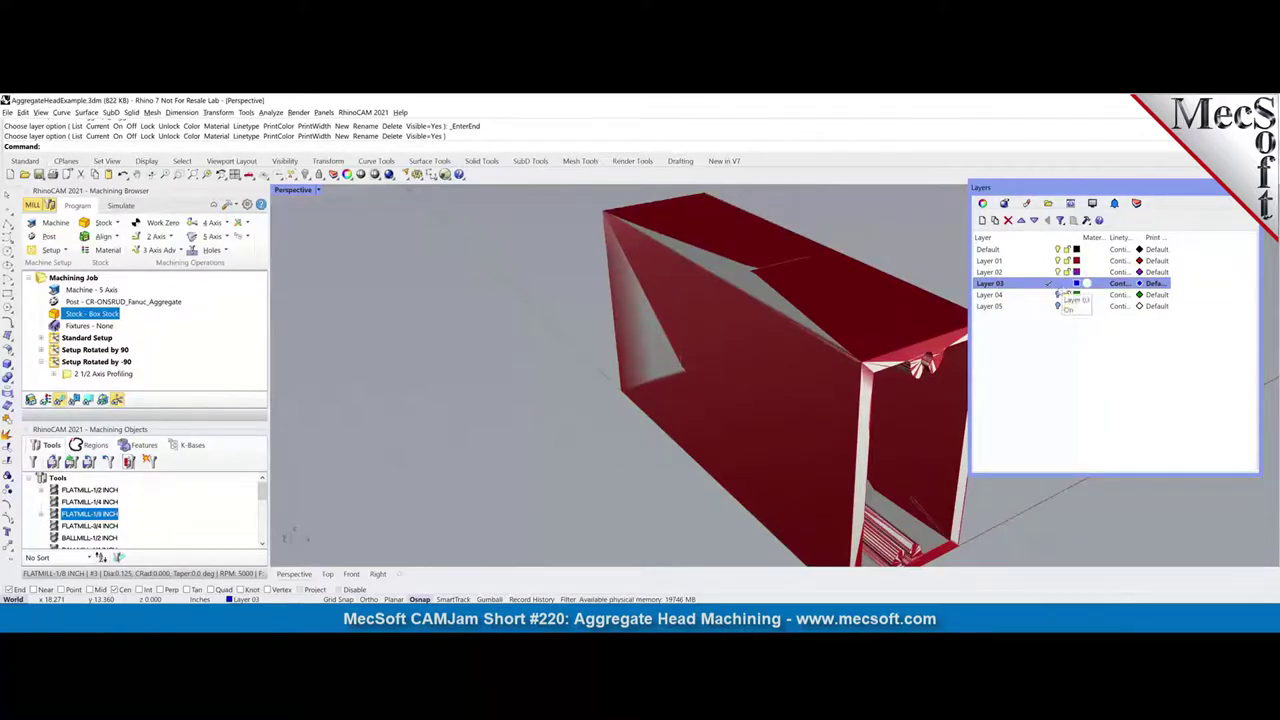
left_click(1048, 250)
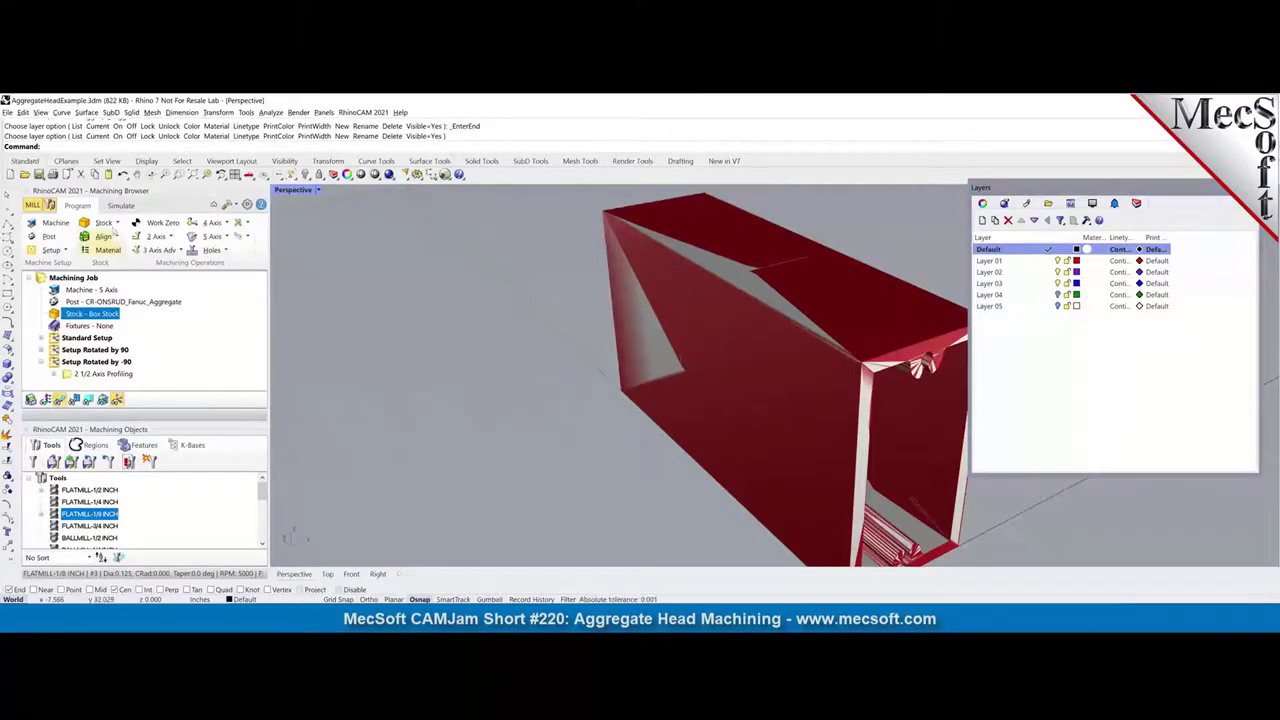
Select the red box polysurface and make it the stock from selection
left_click(117, 222)
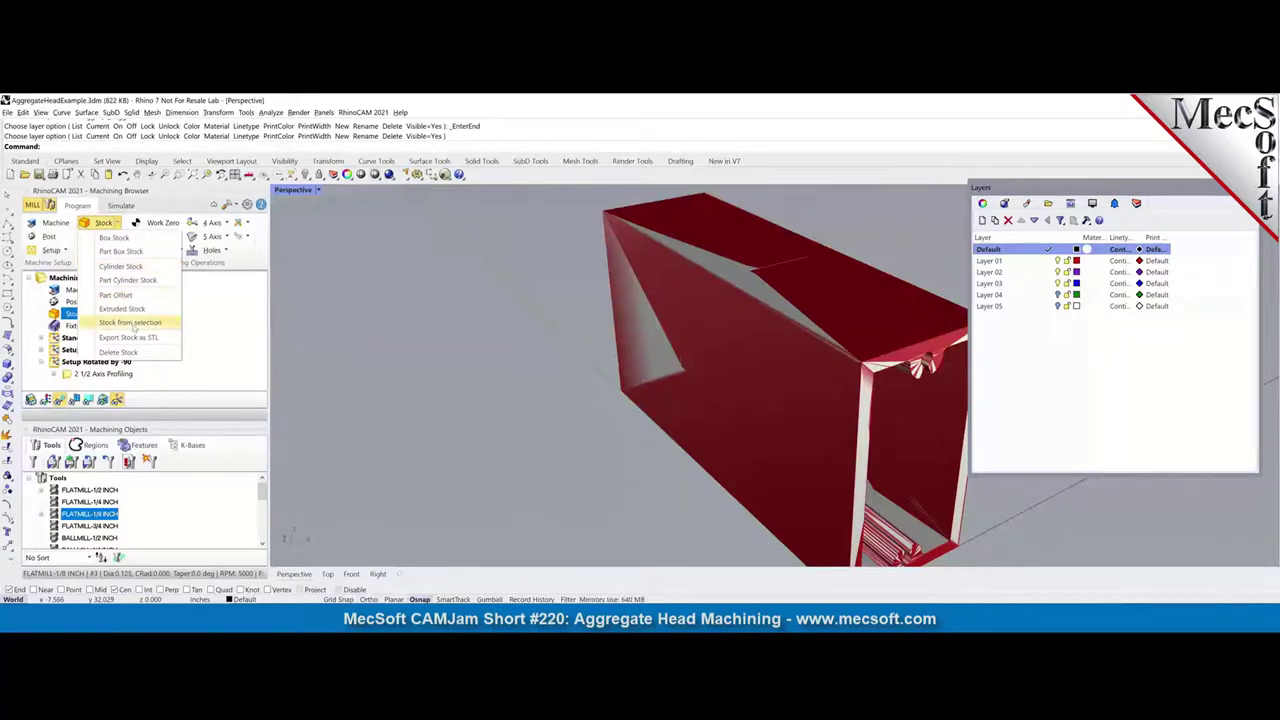
left_click(129, 322)
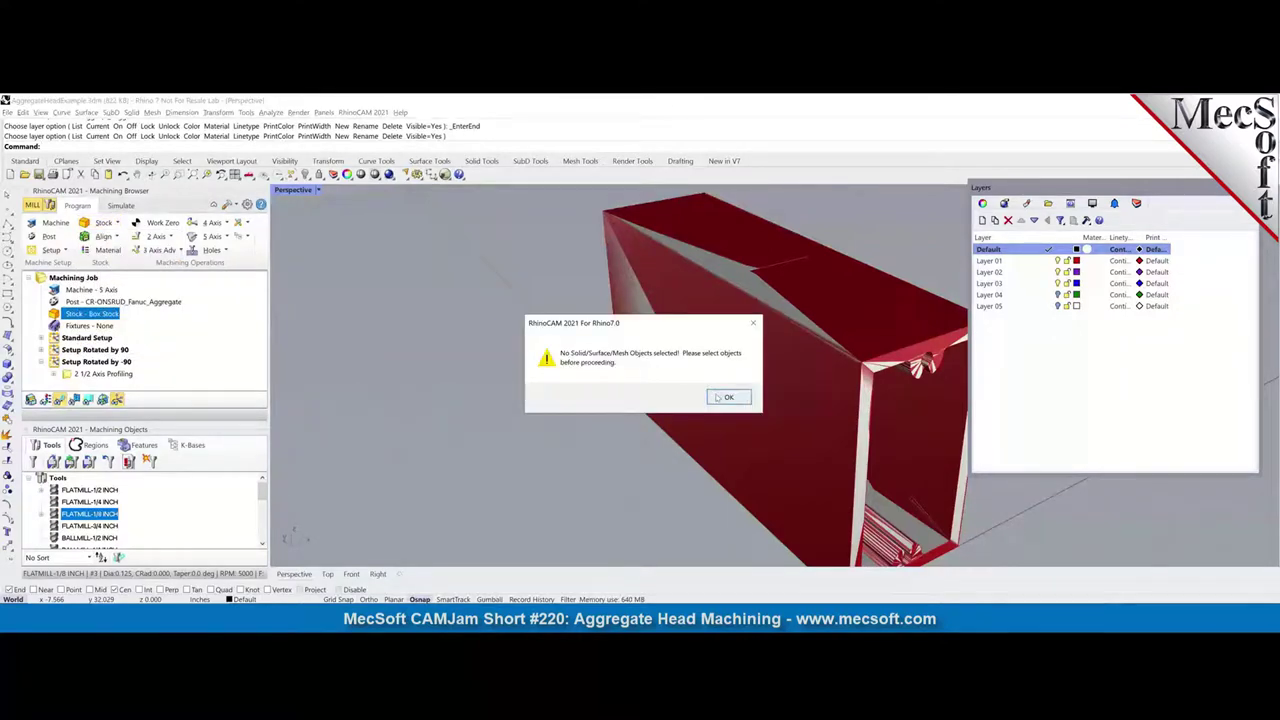
left_click(728, 397)
left_click(751, 393)
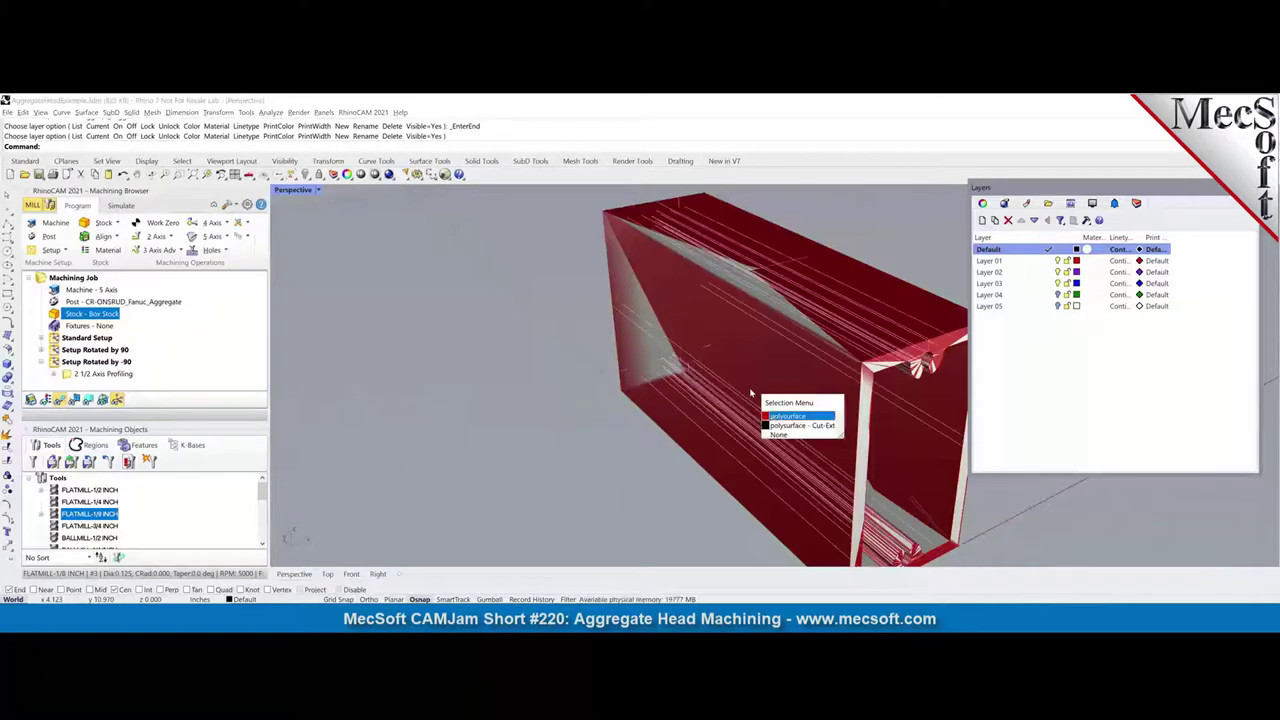
left_click(771, 415)
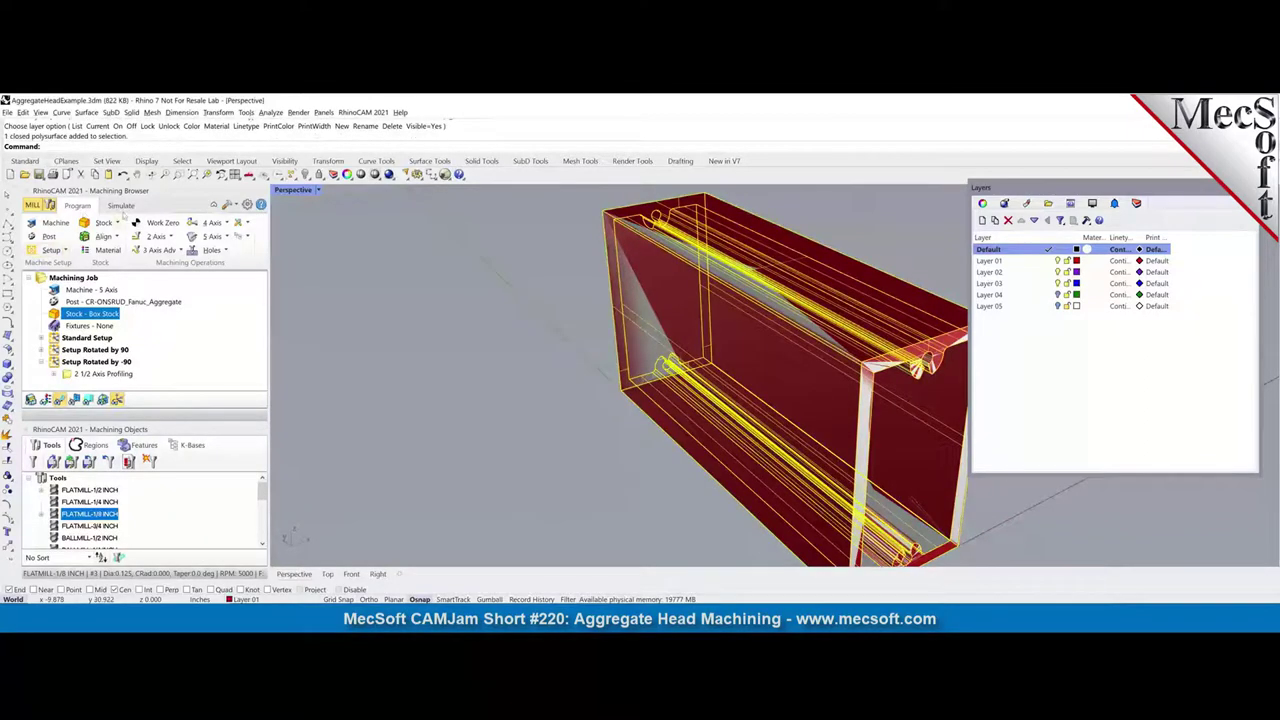
left_click(116, 222)
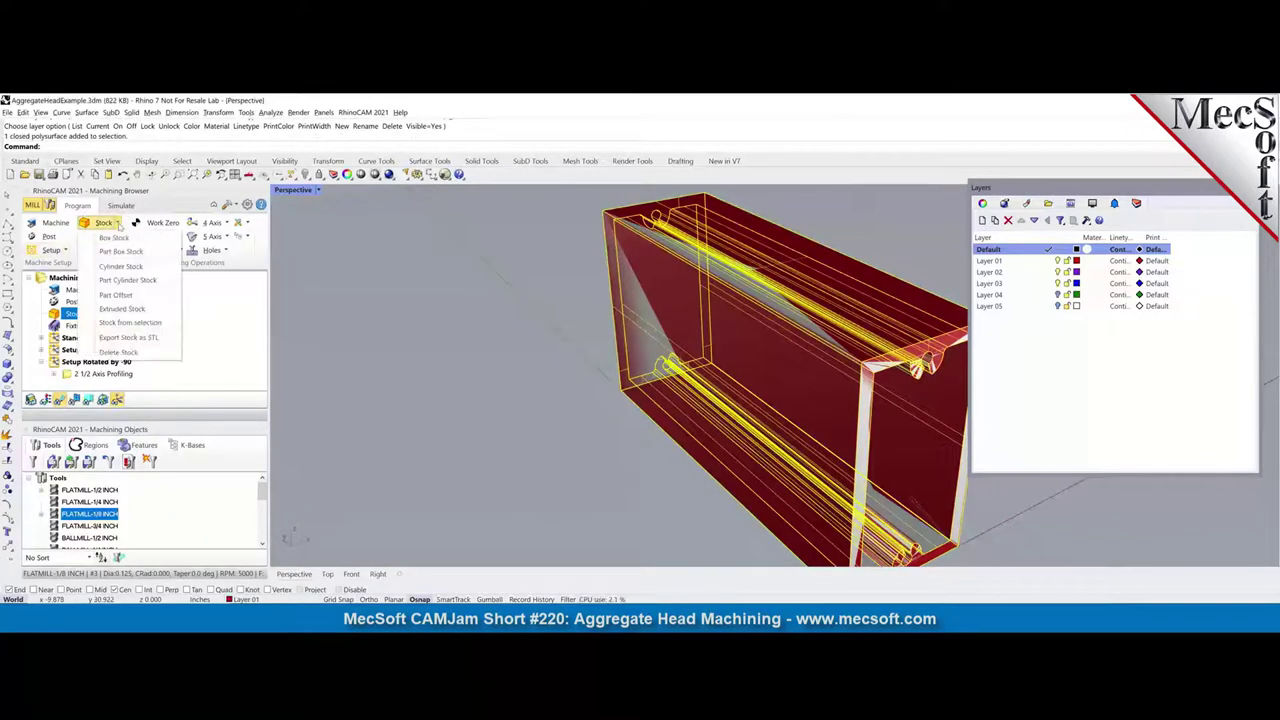
left_click(132, 326)
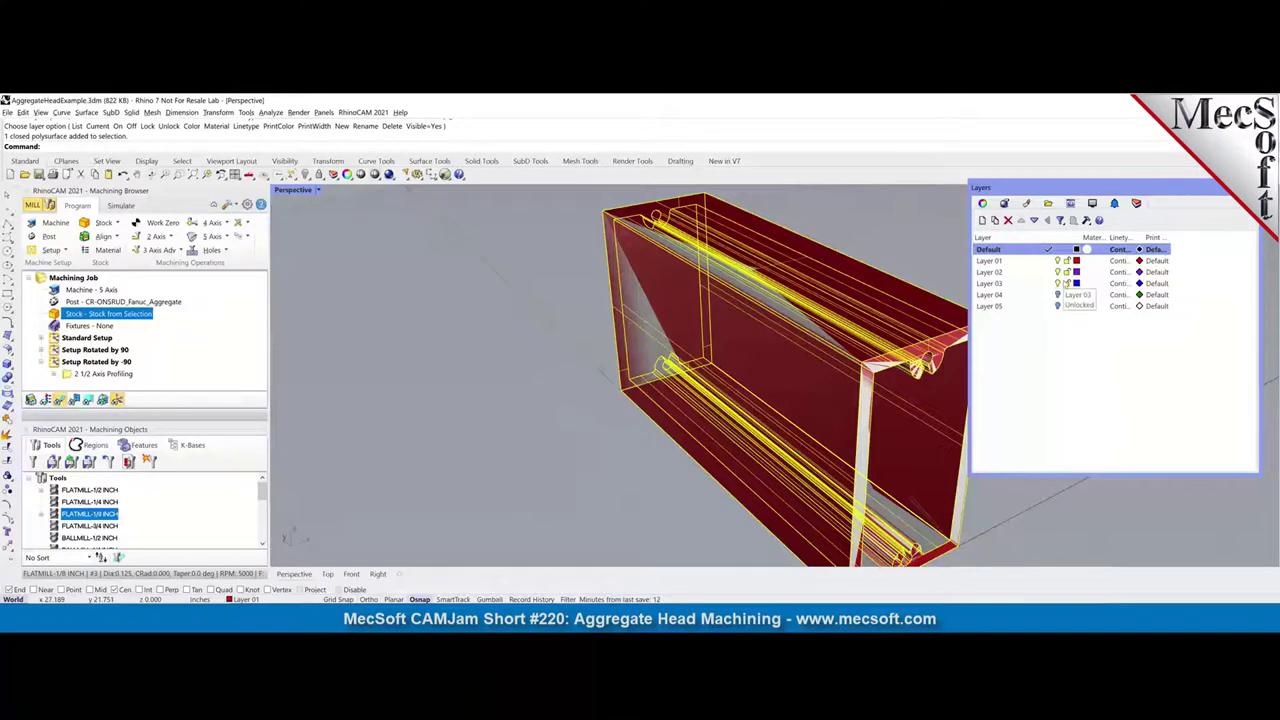
Check Layers 03, 02 and 01, deselect the stock, and select Standard Setup
left_click(1060, 284)
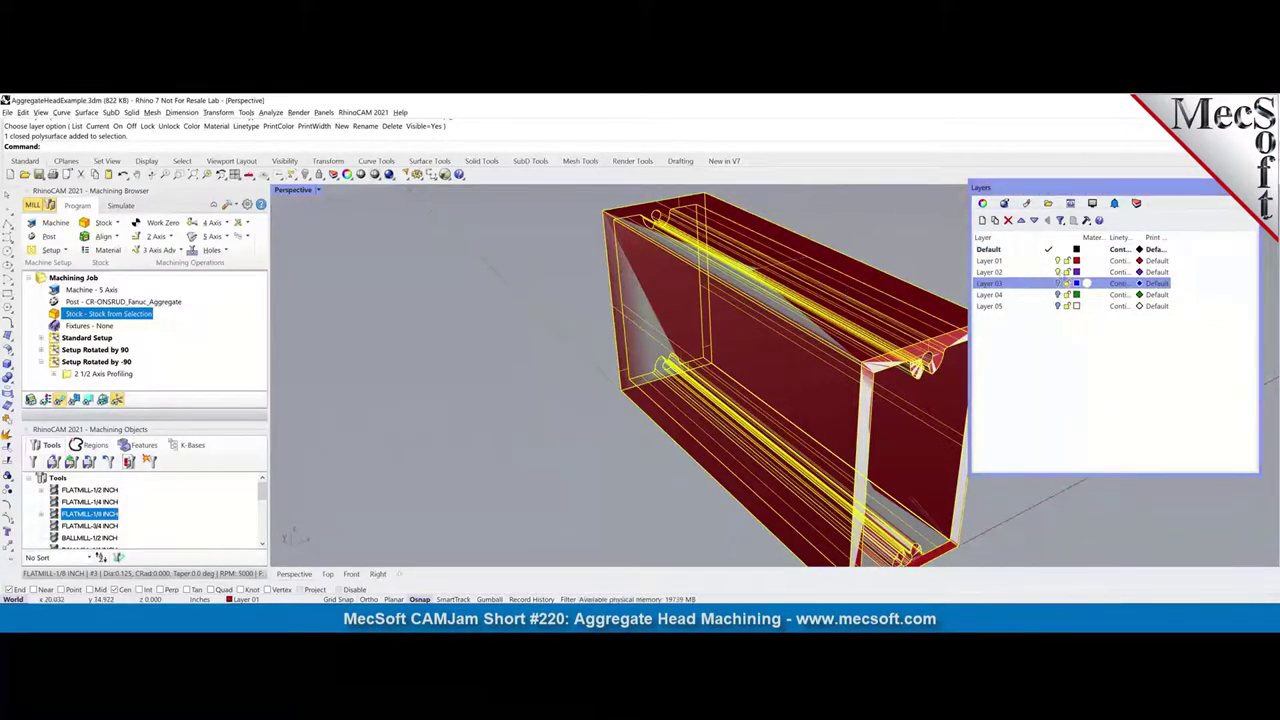
left_click(1060, 272)
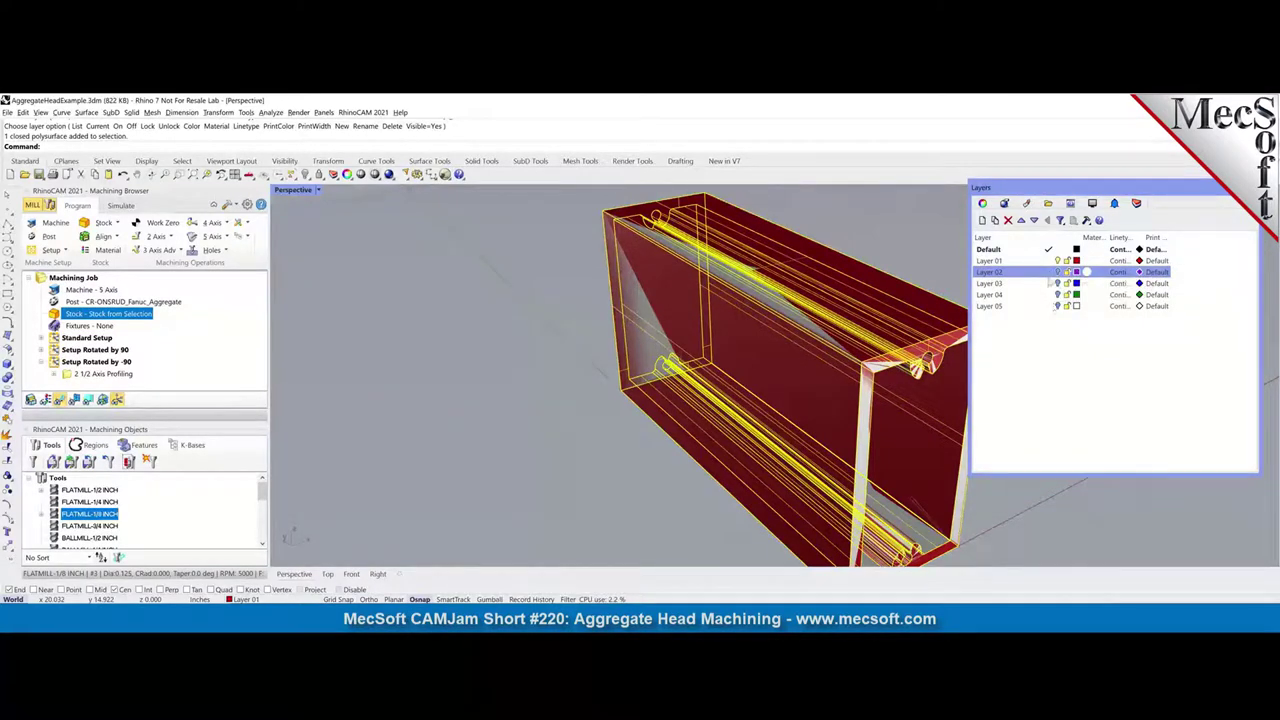
left_click(990, 260)
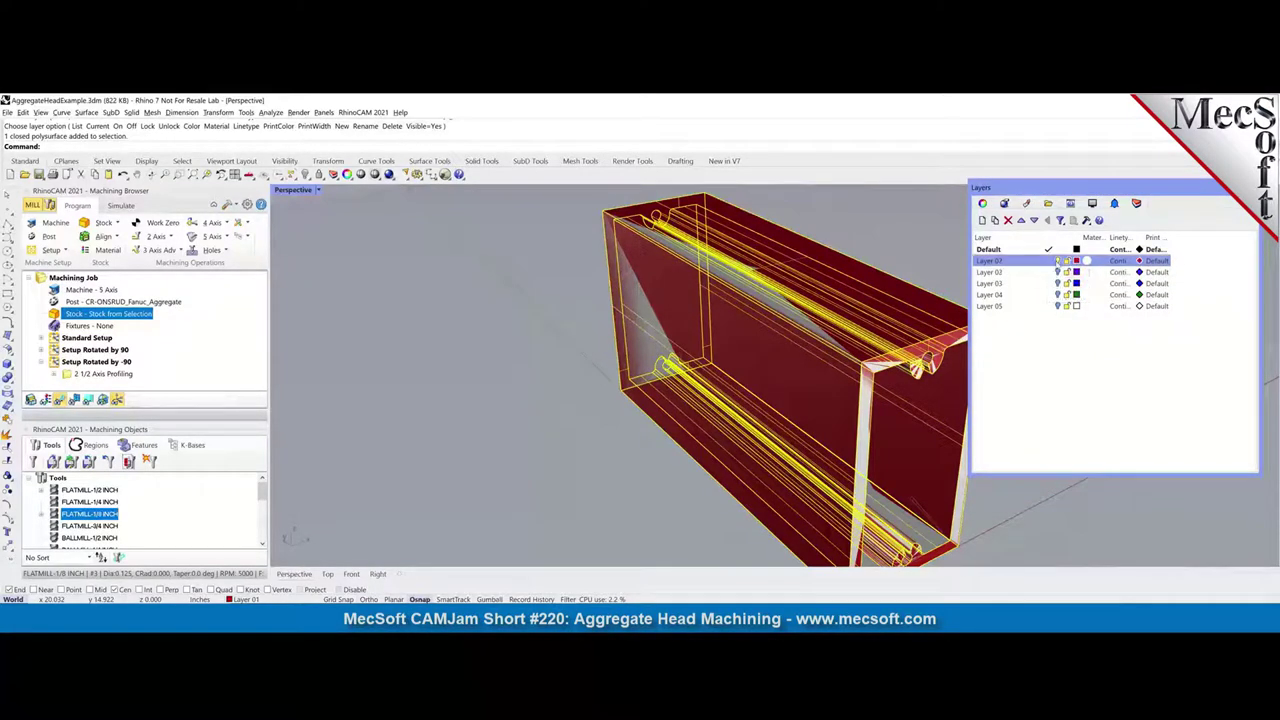
left_click(544, 332)
left_click(84, 338)
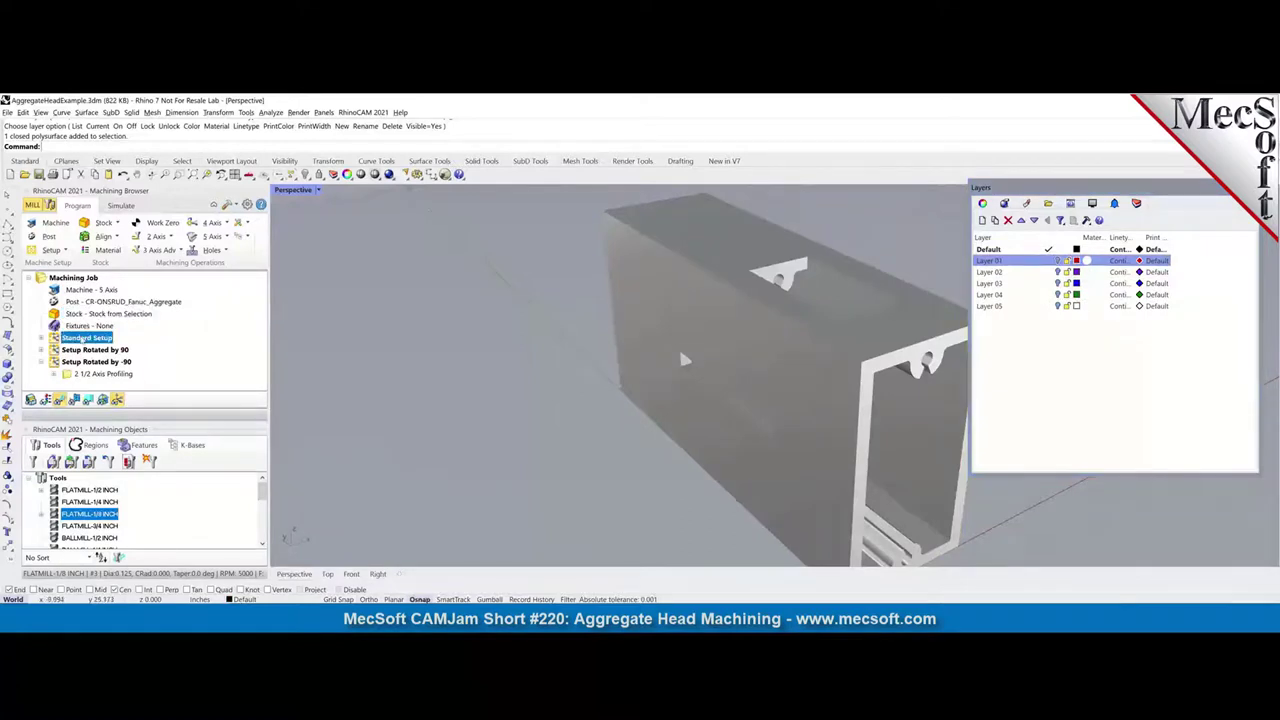
Simulate the Standard Setup cuts on the orange stock, orbiting the view
left_click(121, 205)
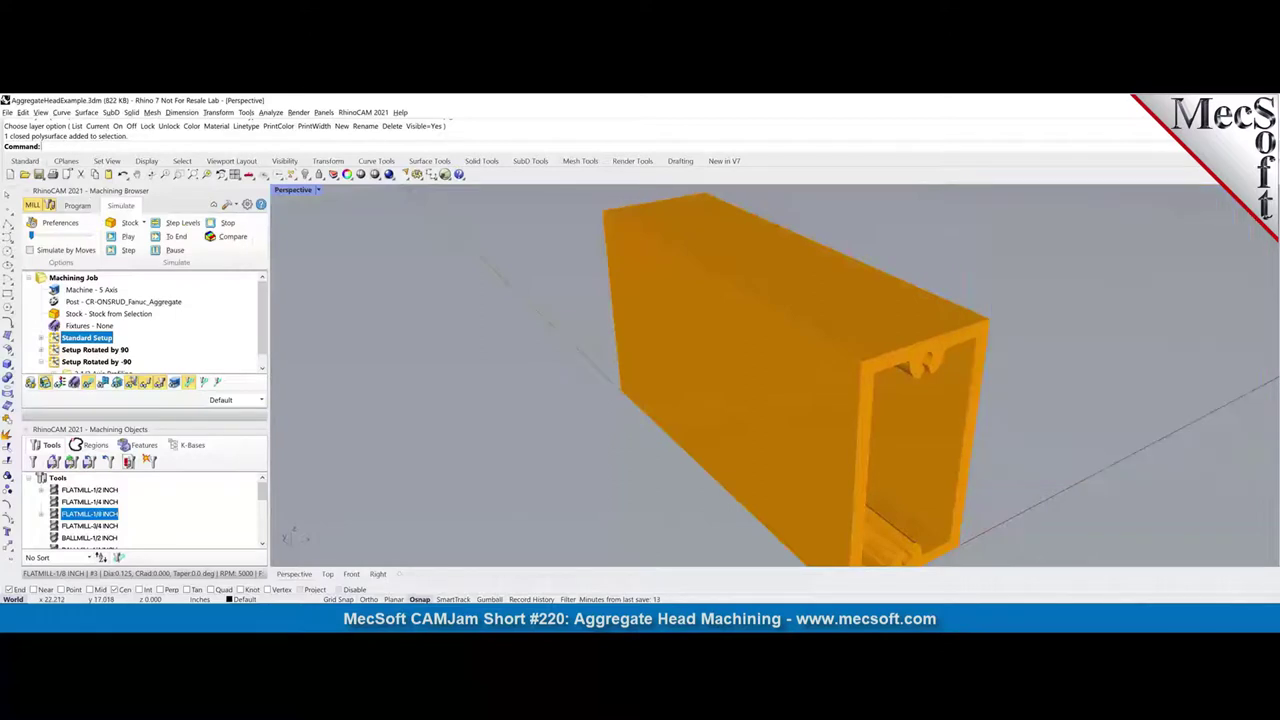
right_click_drag(846, 414, 816, 447)
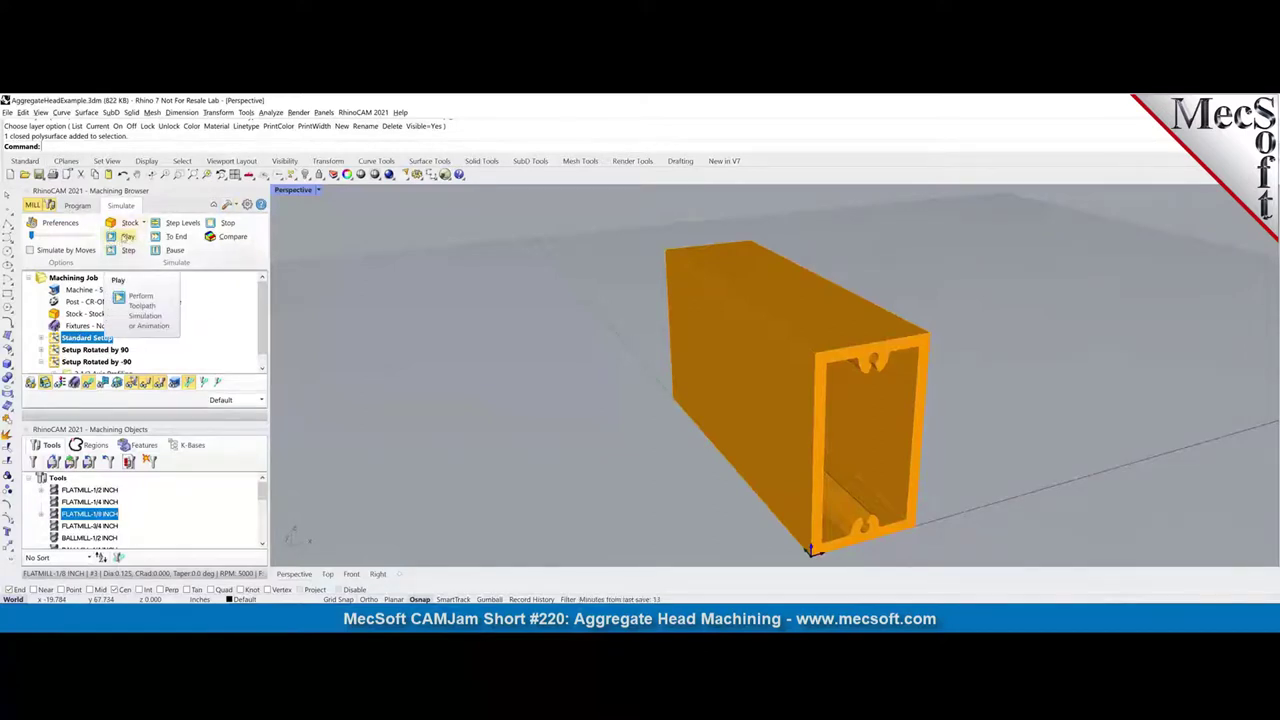
left_click(124, 238)
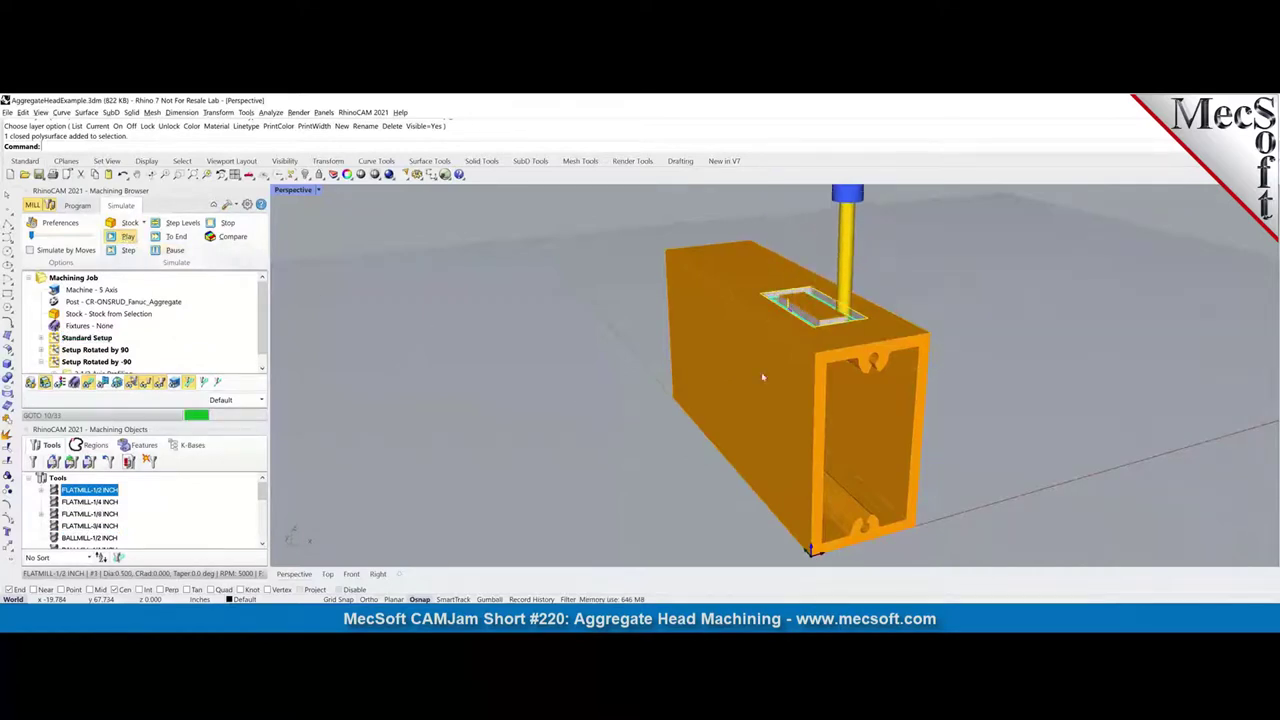
right_click_drag(1031, 422, 880, 430)
Simulate the Setup Rotated by 90, then select the -90 setup's 2 1/2 Axis Profiling
left_click(80, 350)
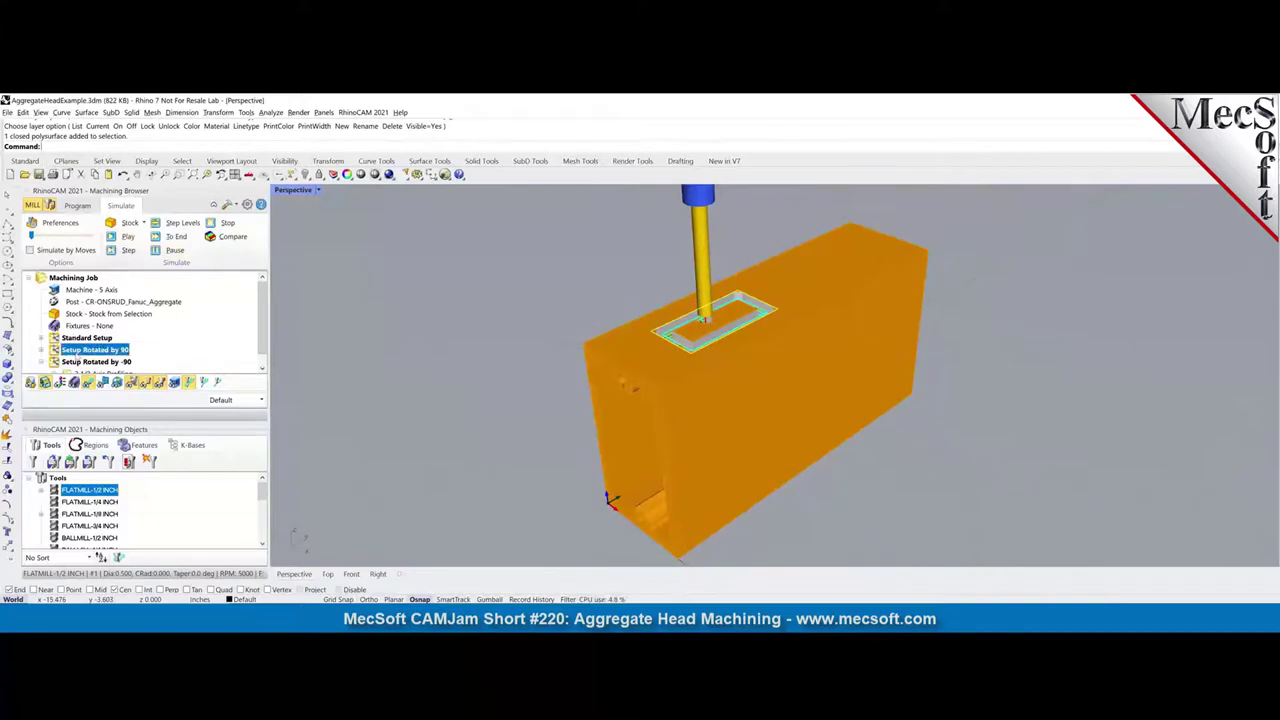
left_click(127, 237)
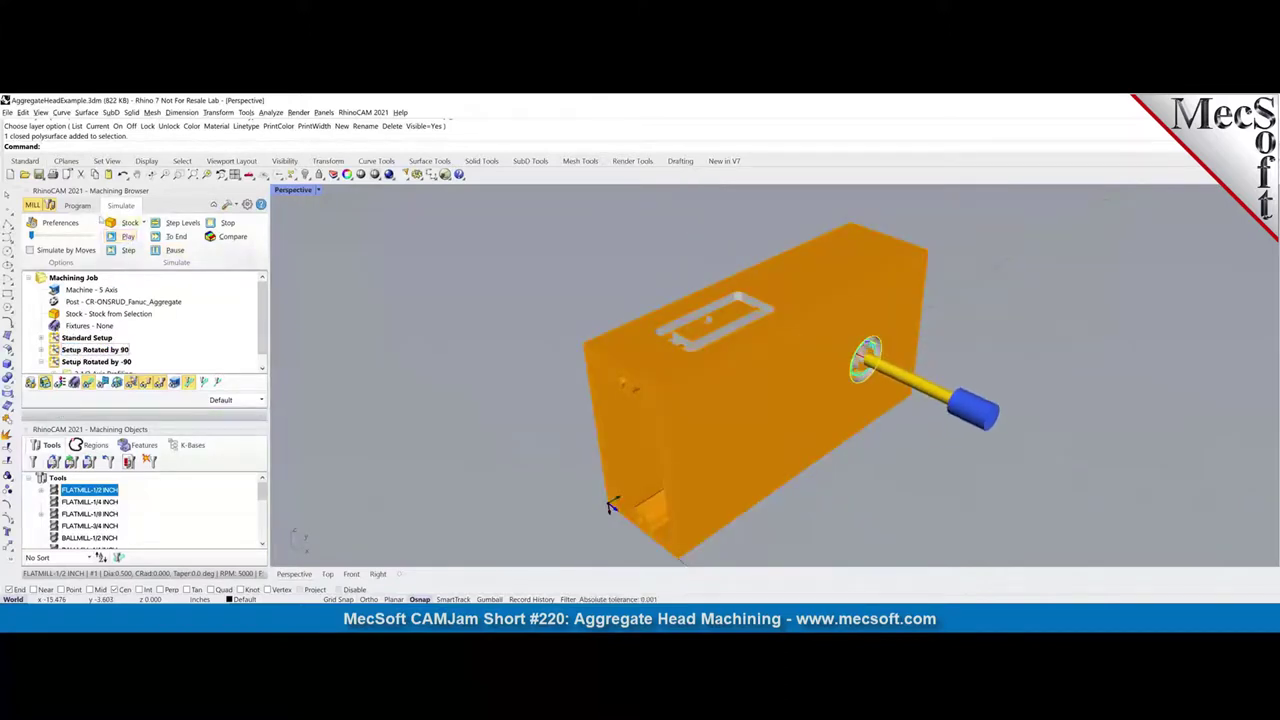
left_click(88, 362)
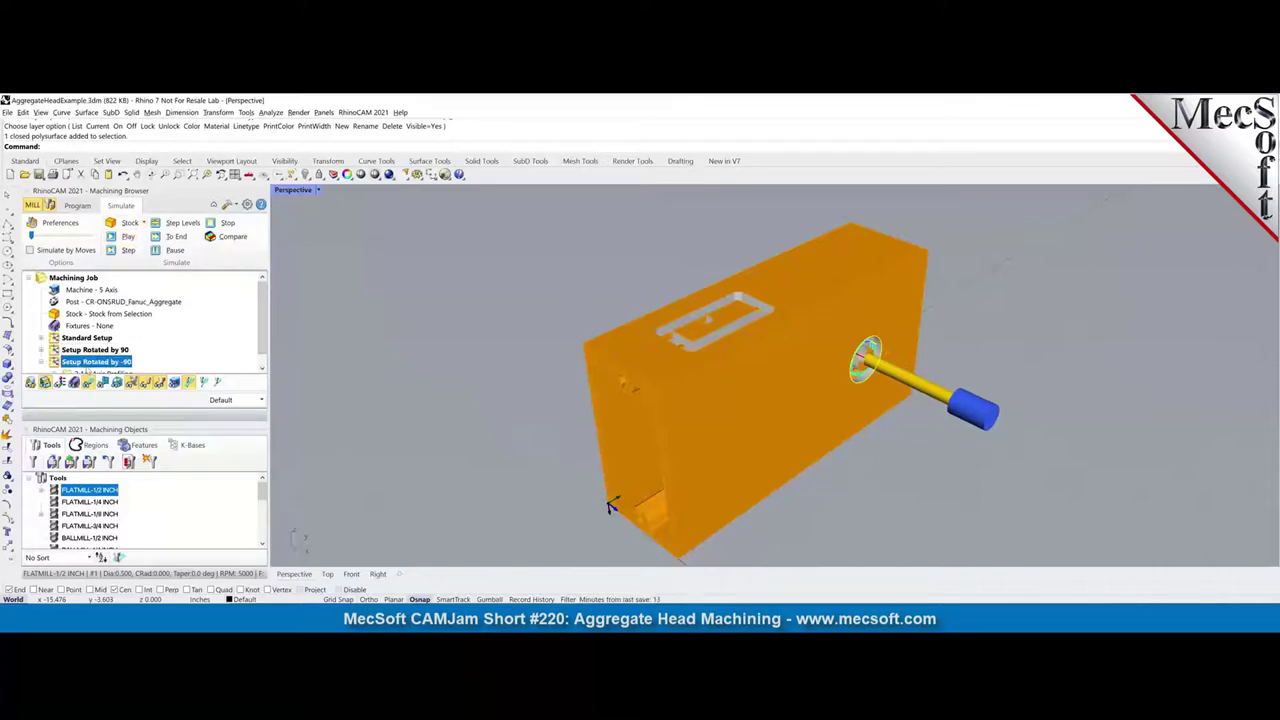
left_click(96, 372)
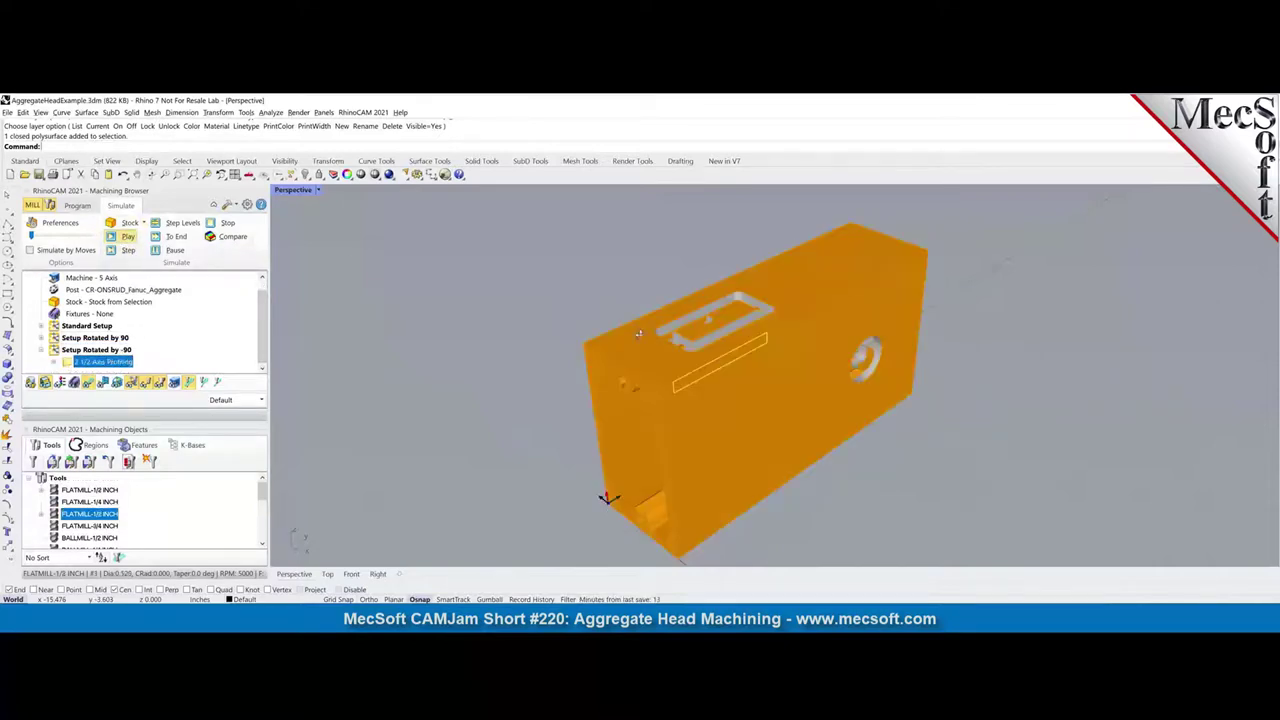
right_click_drag(638, 334, 732, 320)
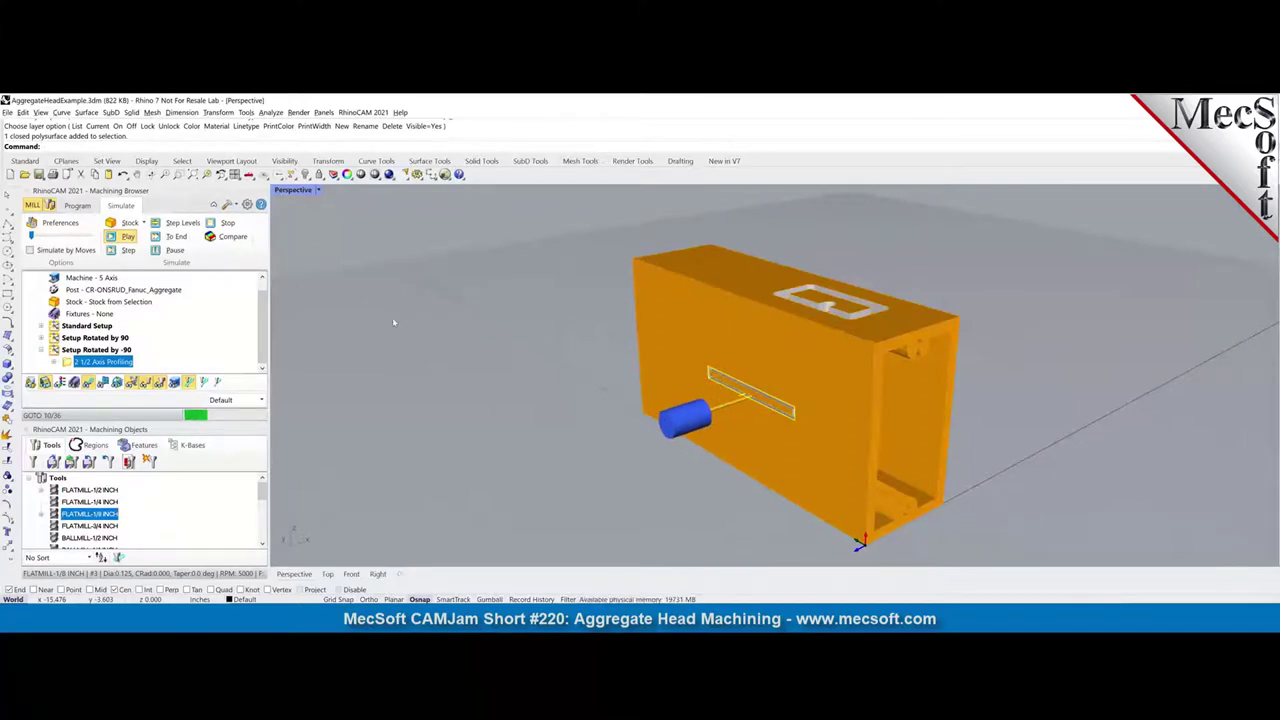
right_click_drag(393, 322, 640, 420)
From the Program tab, Post All the Machining Job, overwriting AggregateHeadExample.nc
left_click(77, 205)
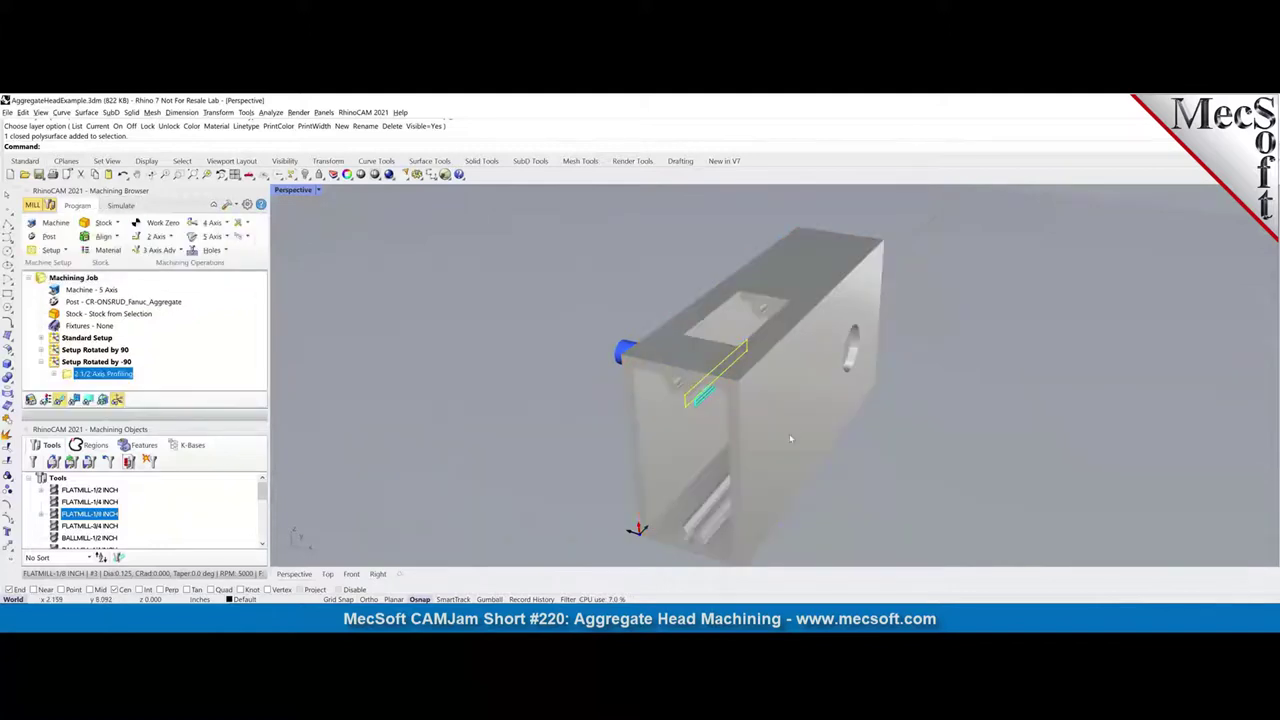
right_click_drag(789, 433, 789, 526)
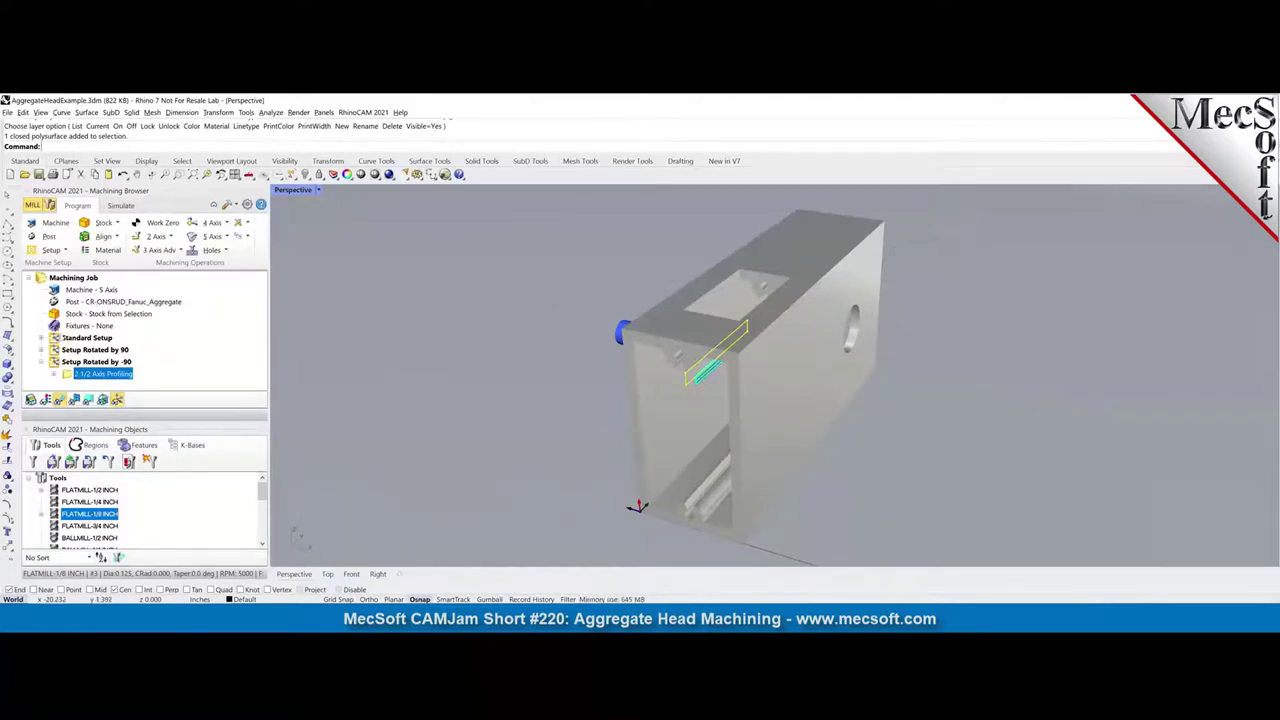
left_click(70, 278)
right_click(72, 280)
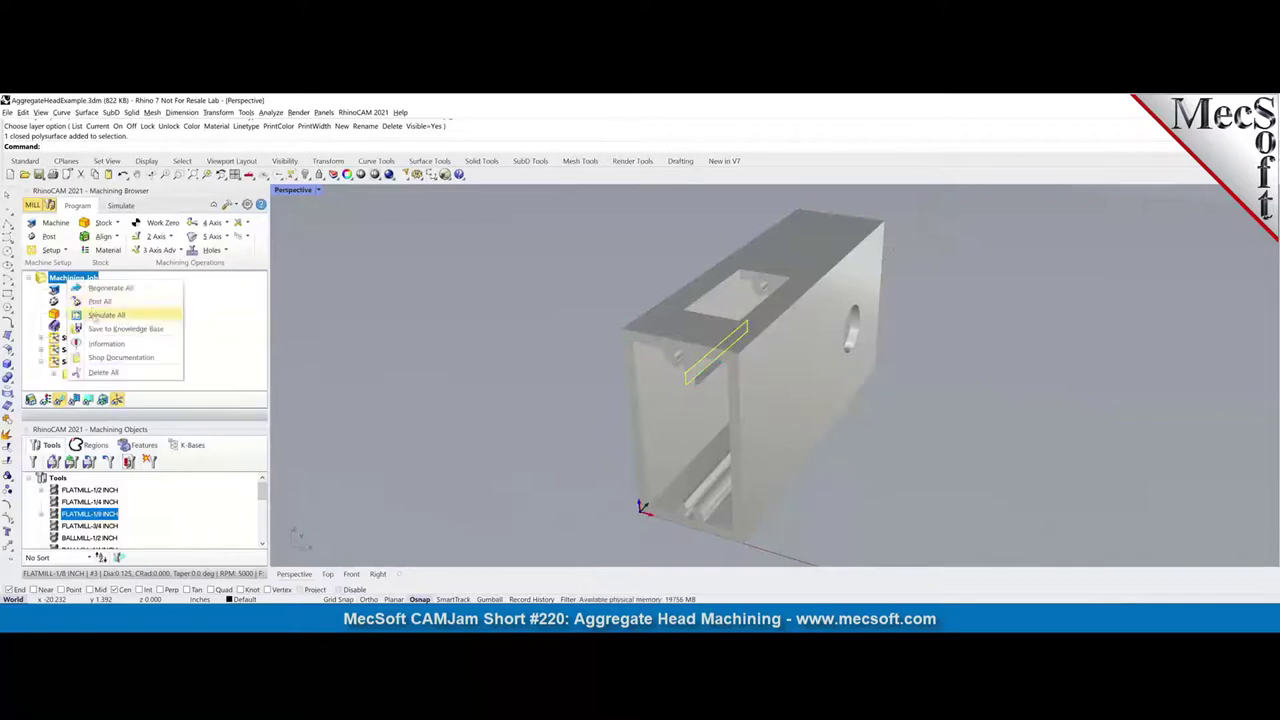
left_click(120, 304)
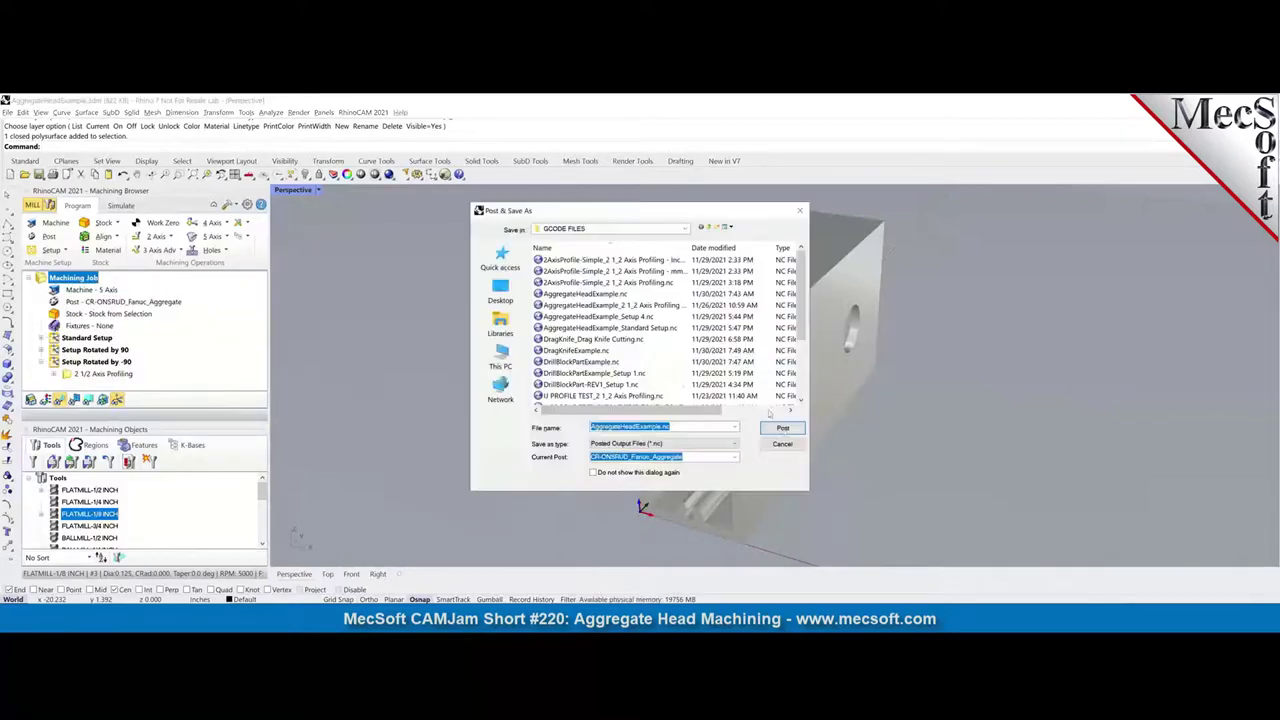
left_click(783, 427)
left_click(669, 357)
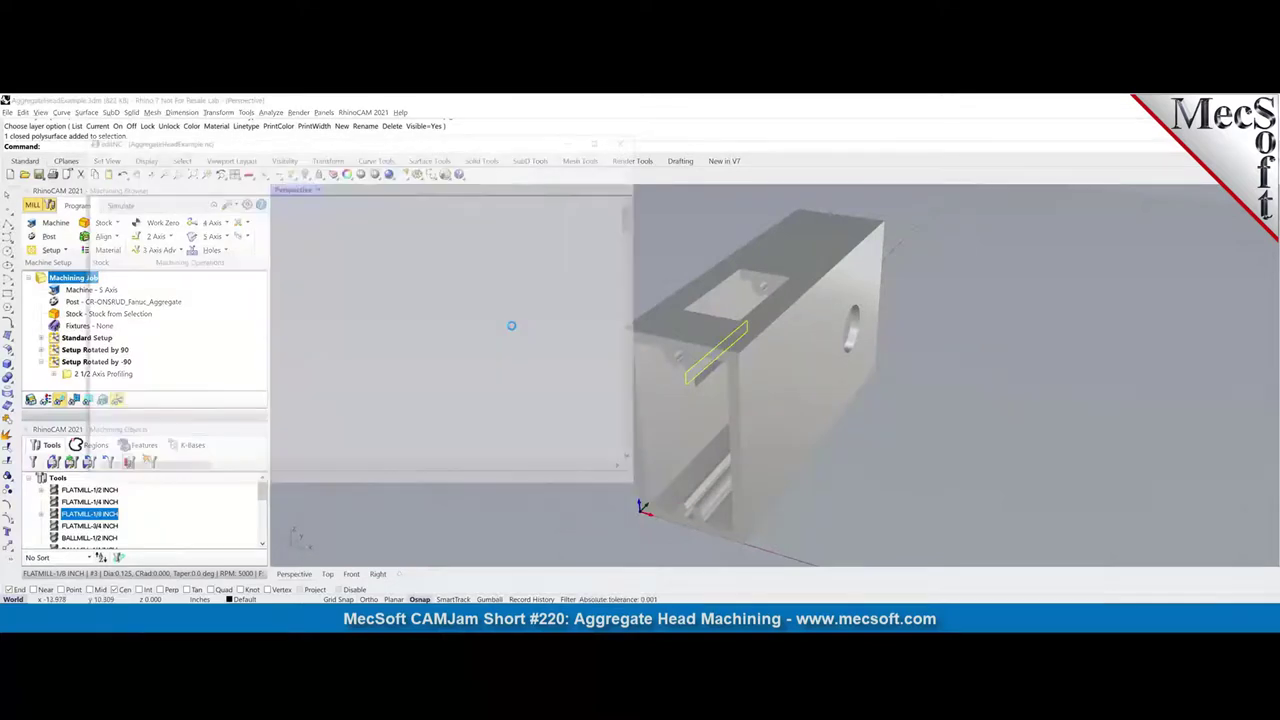
Move editNC aside, scroll through the AggregateHeadExample.nc G-code, then close it
left_click_drag(334, 143, 660, 138)
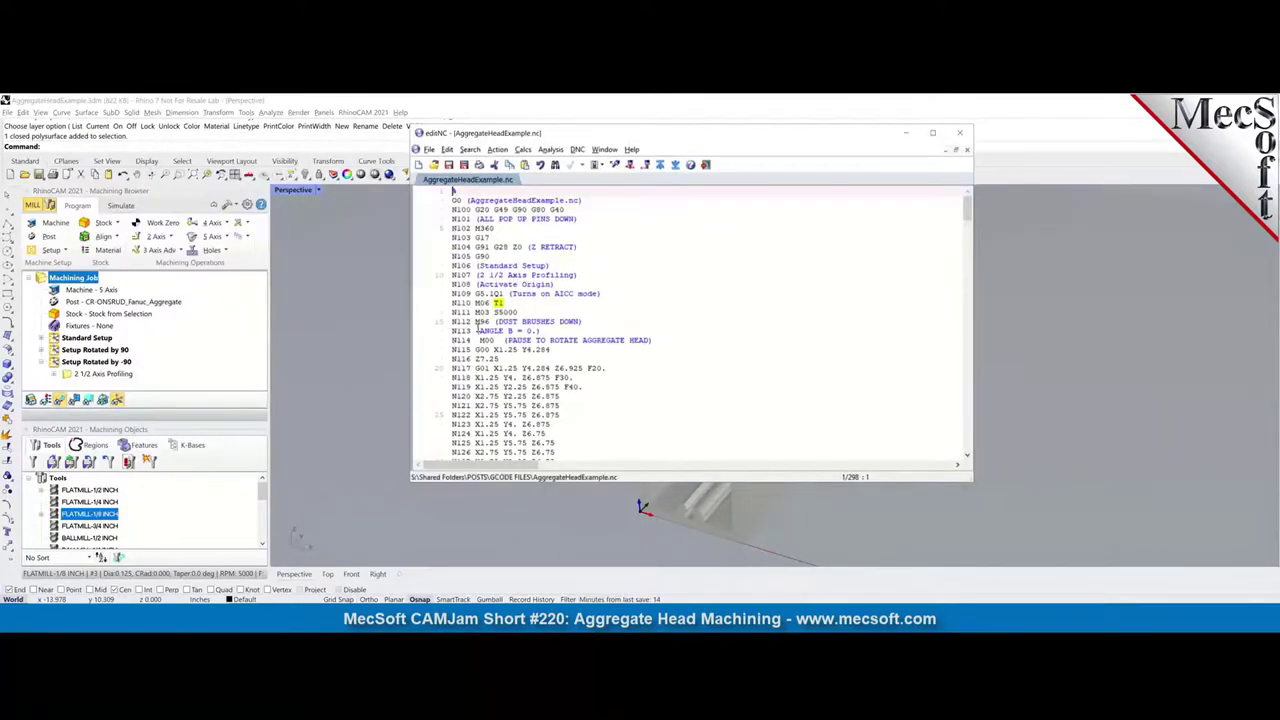
scroll(548, 337, "down", 10)
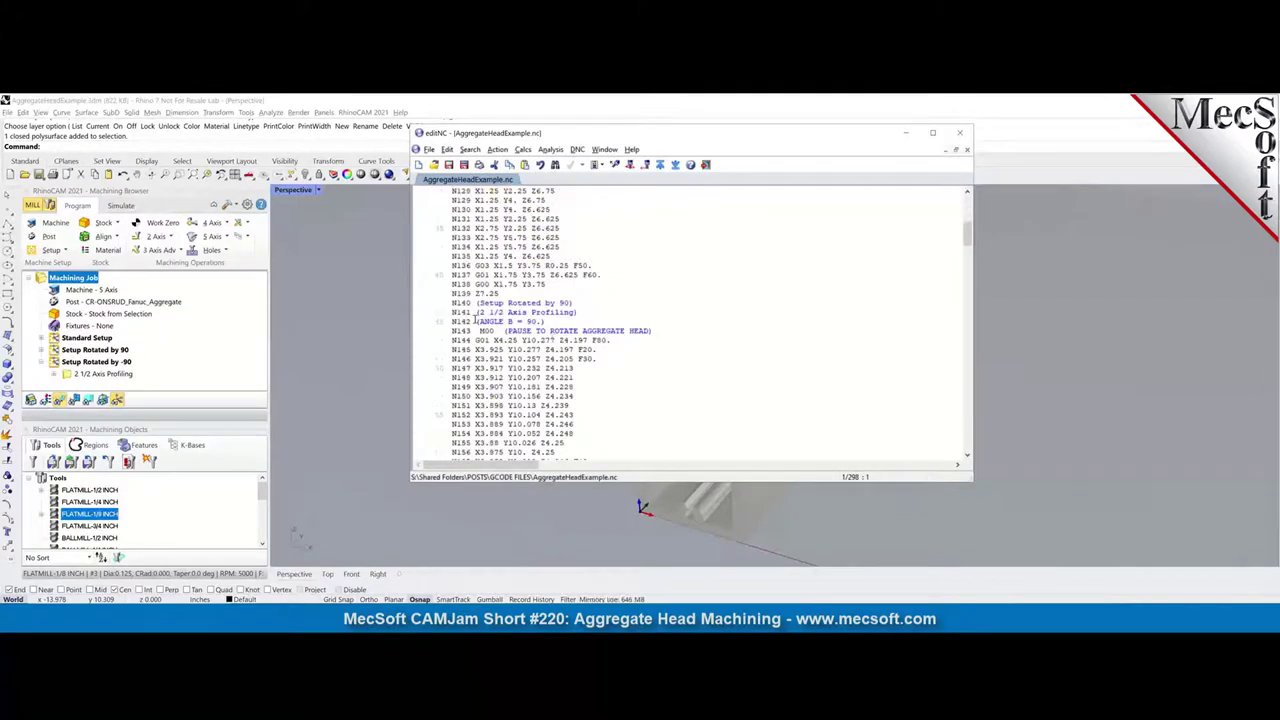
scroll(575, 340, "down", 20)
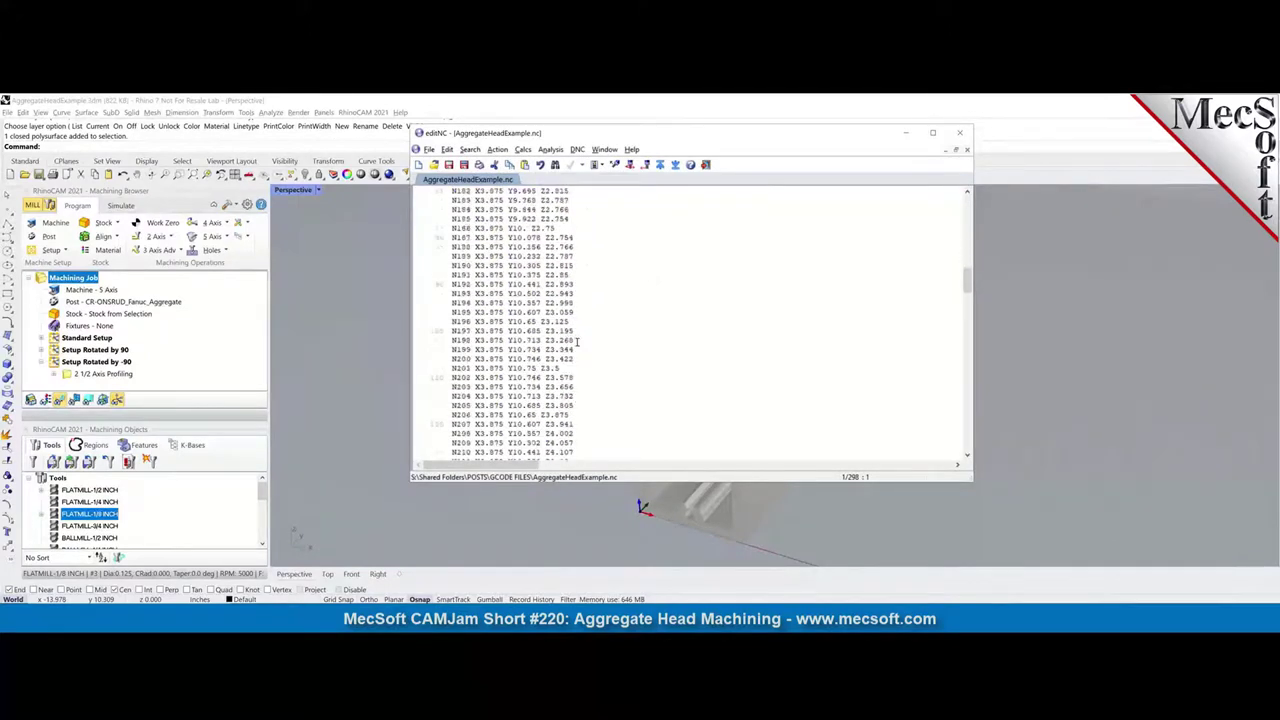
scroll(576, 342, "down", 20)
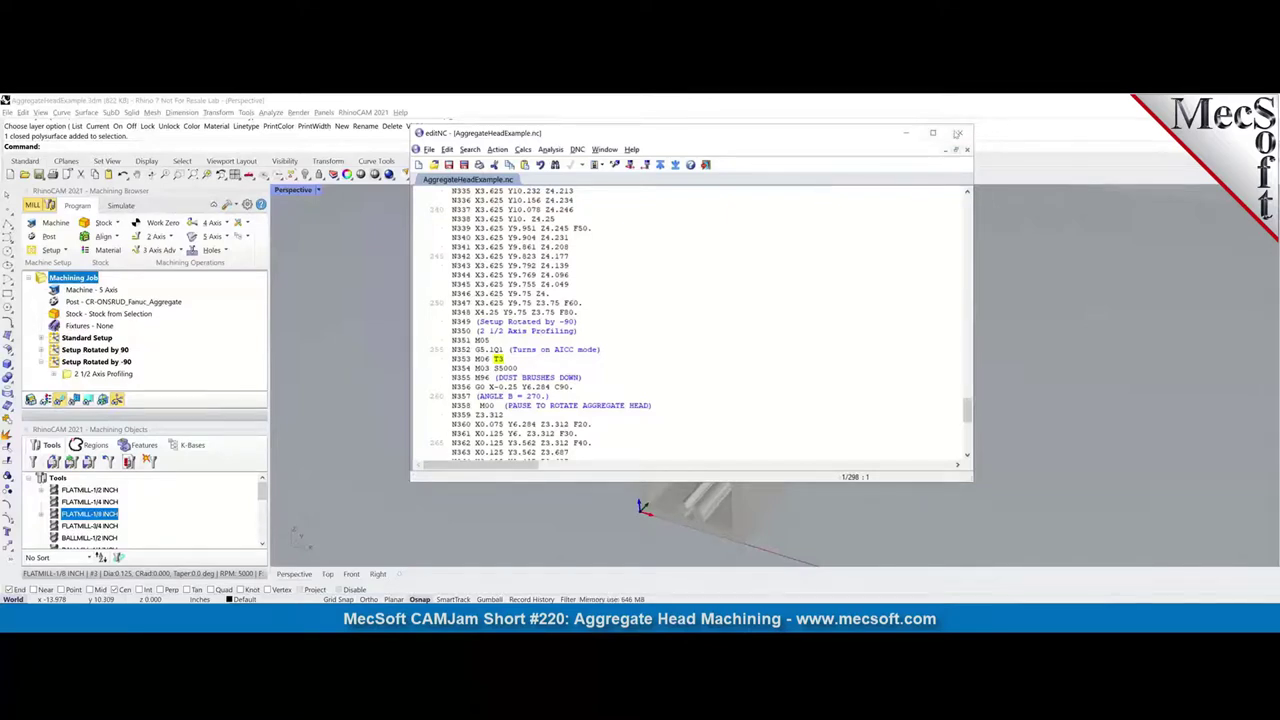
left_click(960, 133)
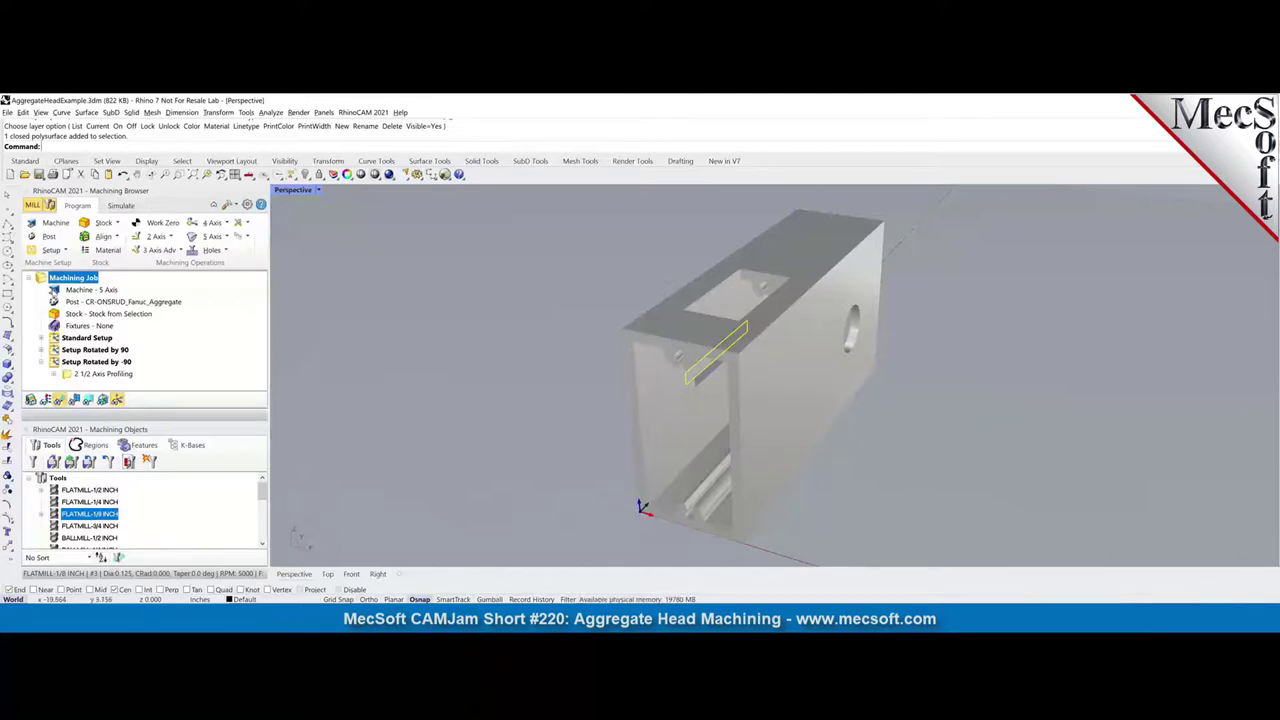
left_click(56, 290)
double_click(55, 290)
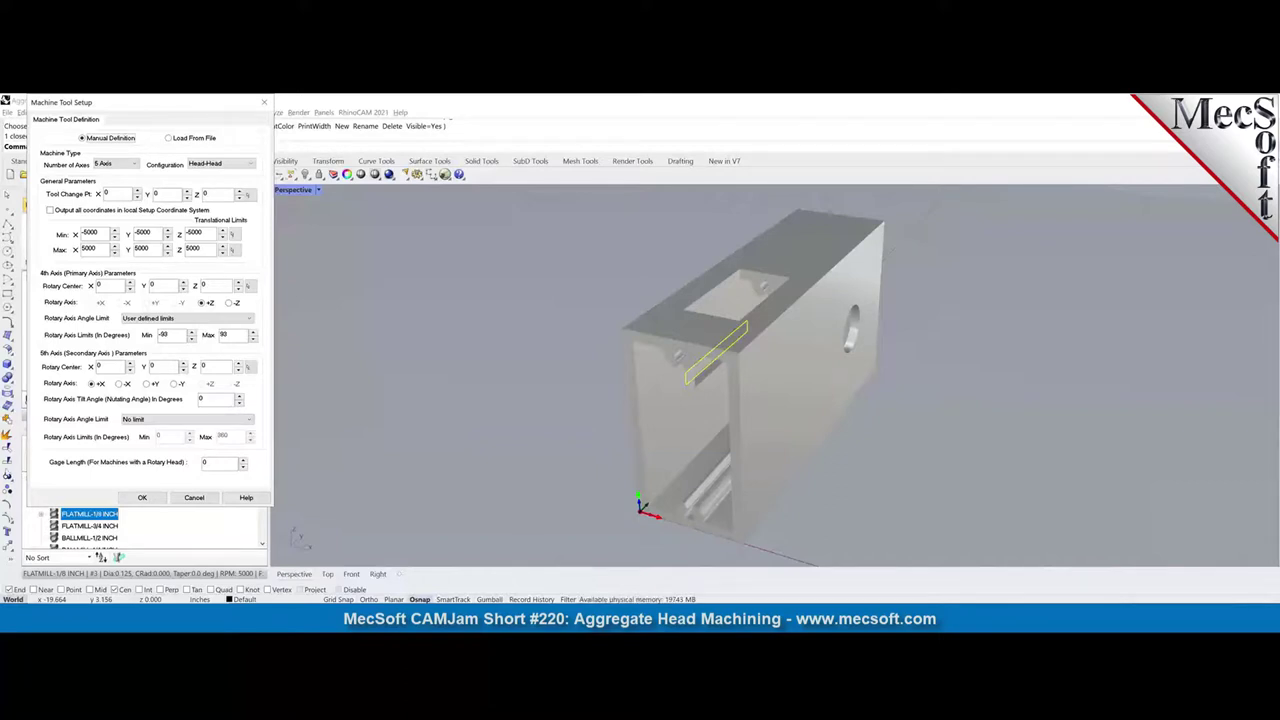
mouse_move(222, 463)
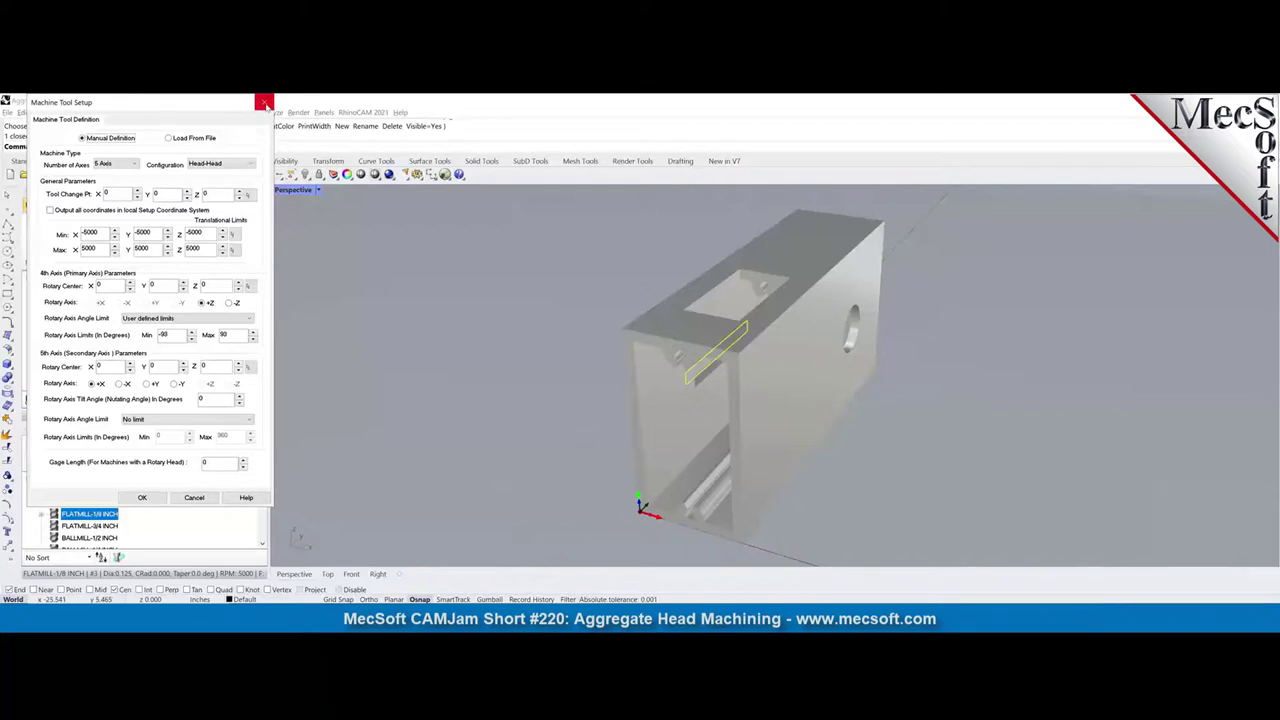
left_click(265, 103)
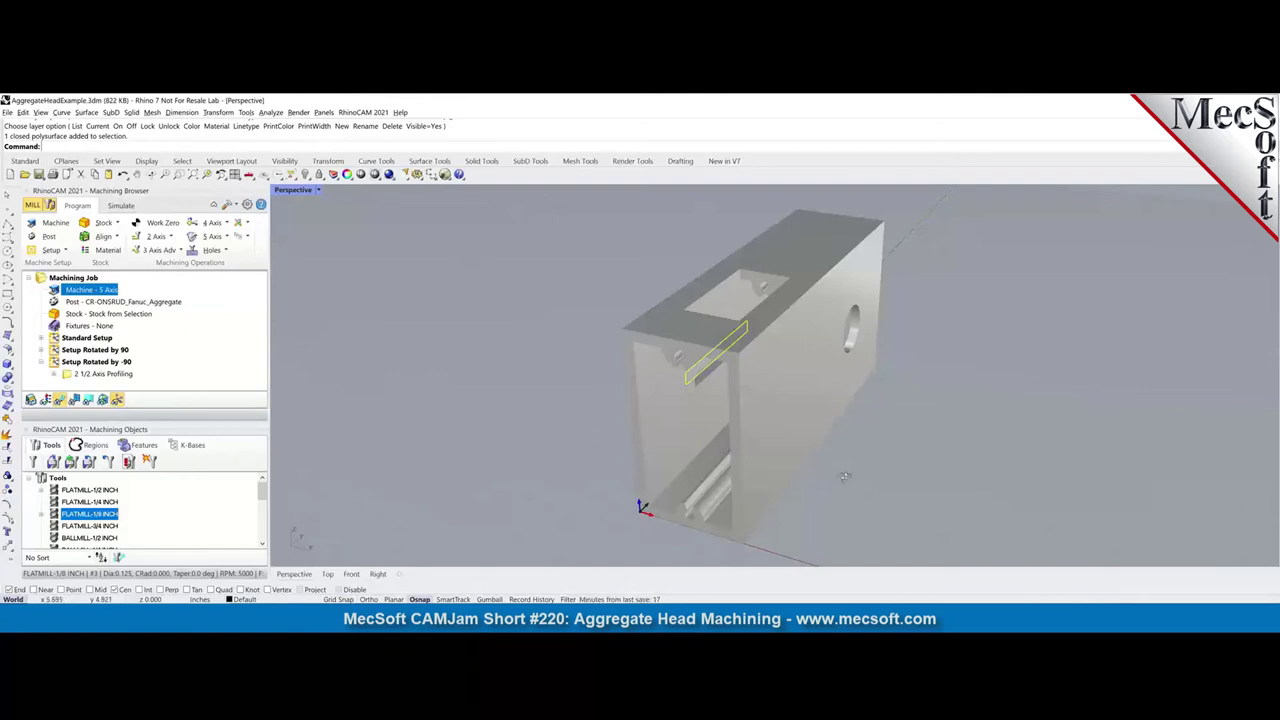
Open another file, triggering the save-changes prompt for AggregateHeadExample.3dm
right_click_drag(844, 477, 839, 481)
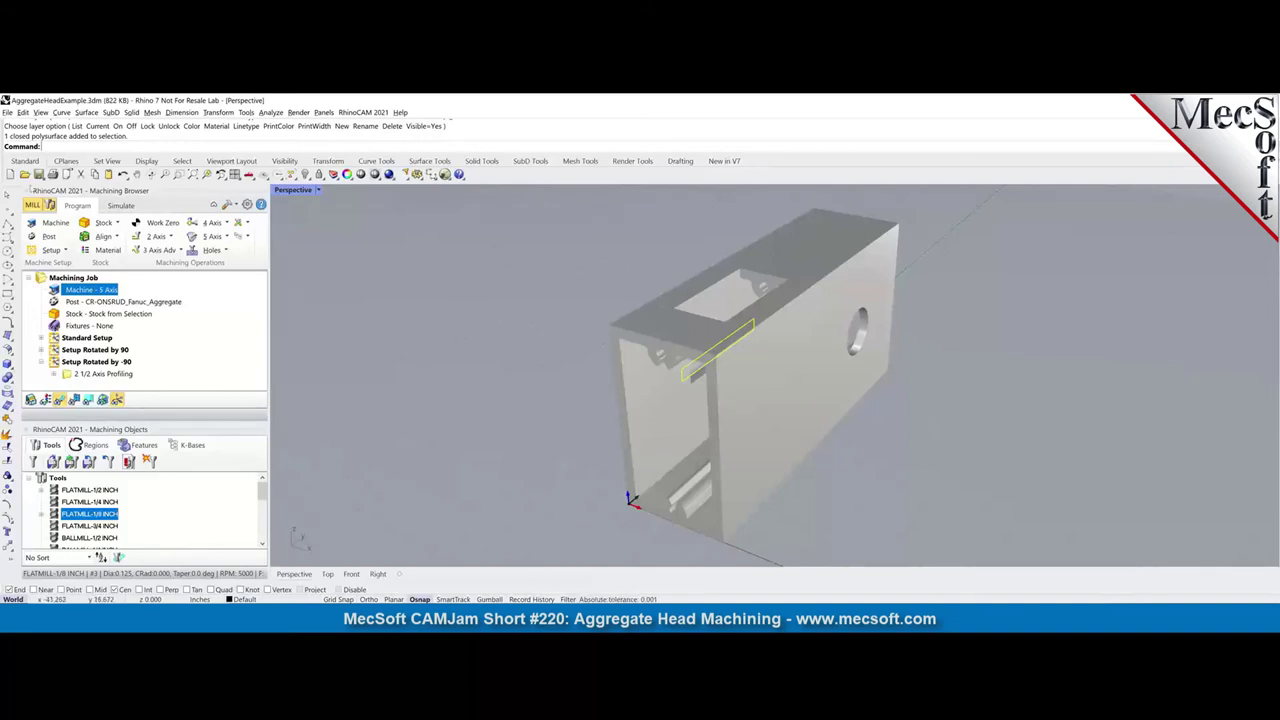
left_click(24, 174)
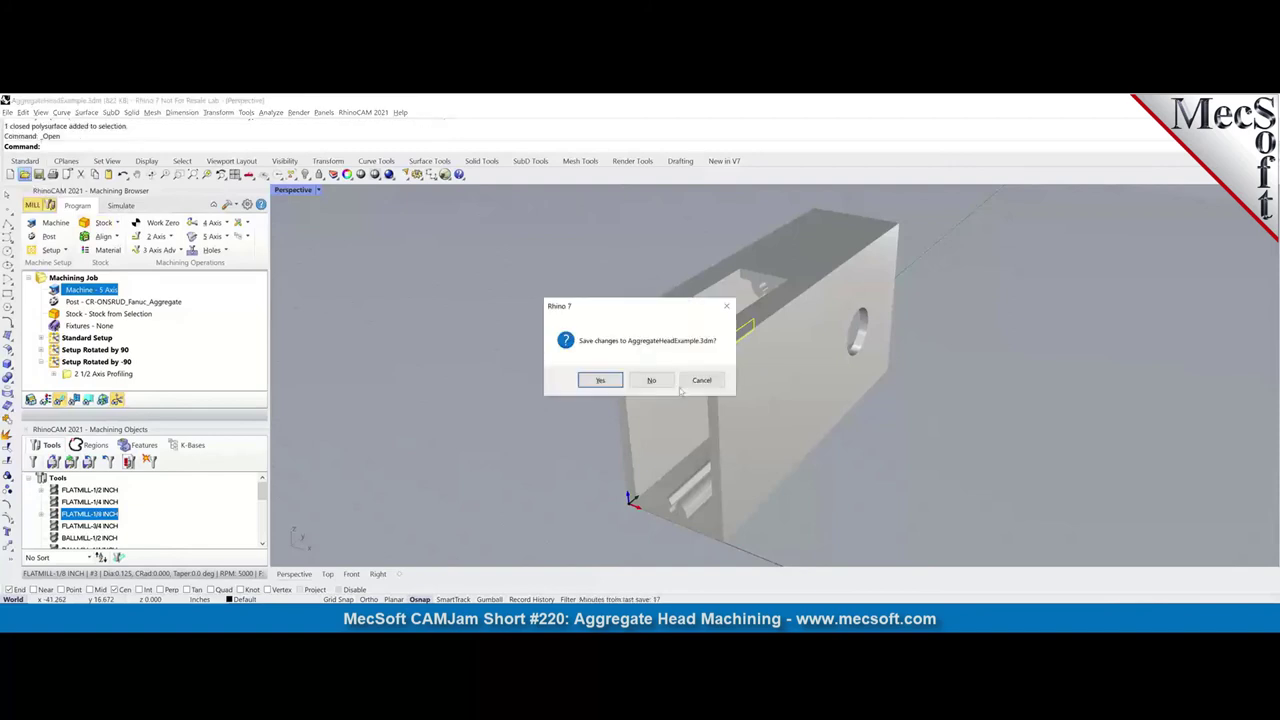